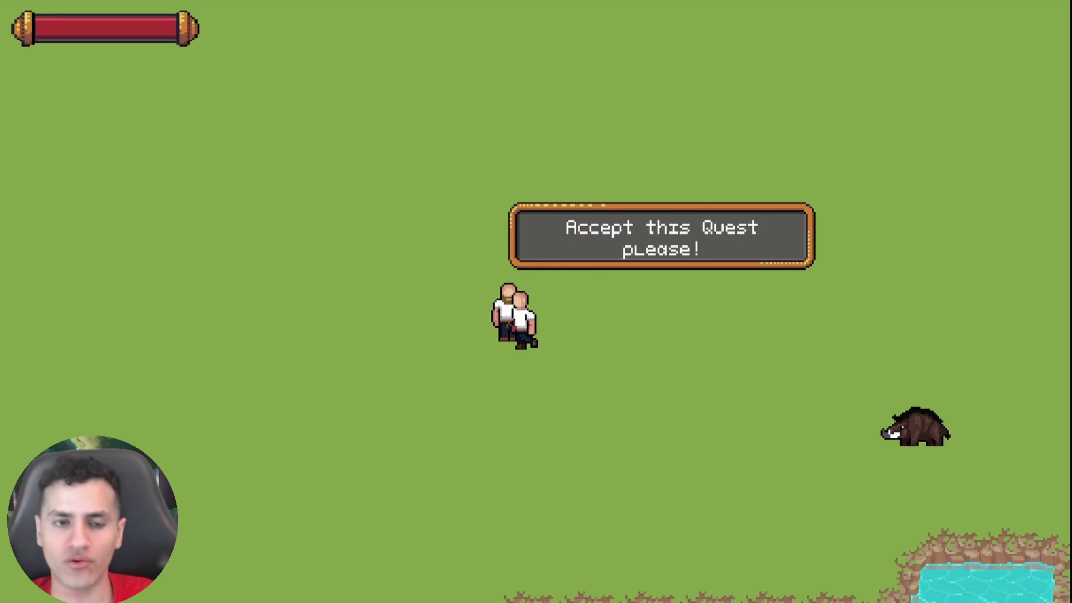
Step: Play the demo: walk around, swing the sword, and talk to the NPC about its quest
{"action": "key", "text": "s"}
{"action": "key", "text": "a"}
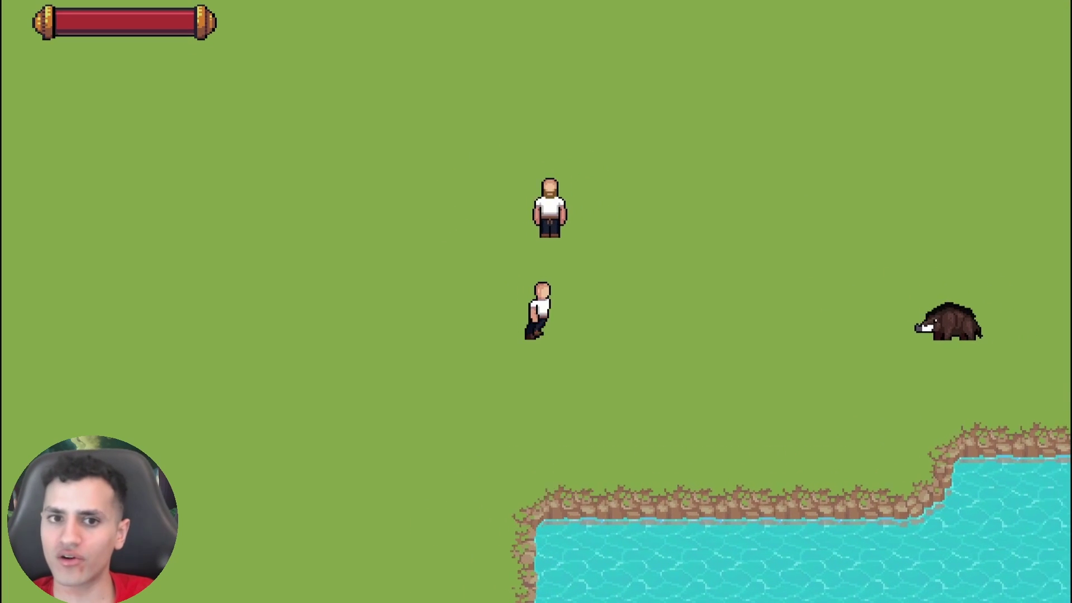
{"action": "key", "text": "d"}
{"action": "key", "text": "space"}
{"action": "key", "text": "w"}
{"action": "key", "text": "a"}
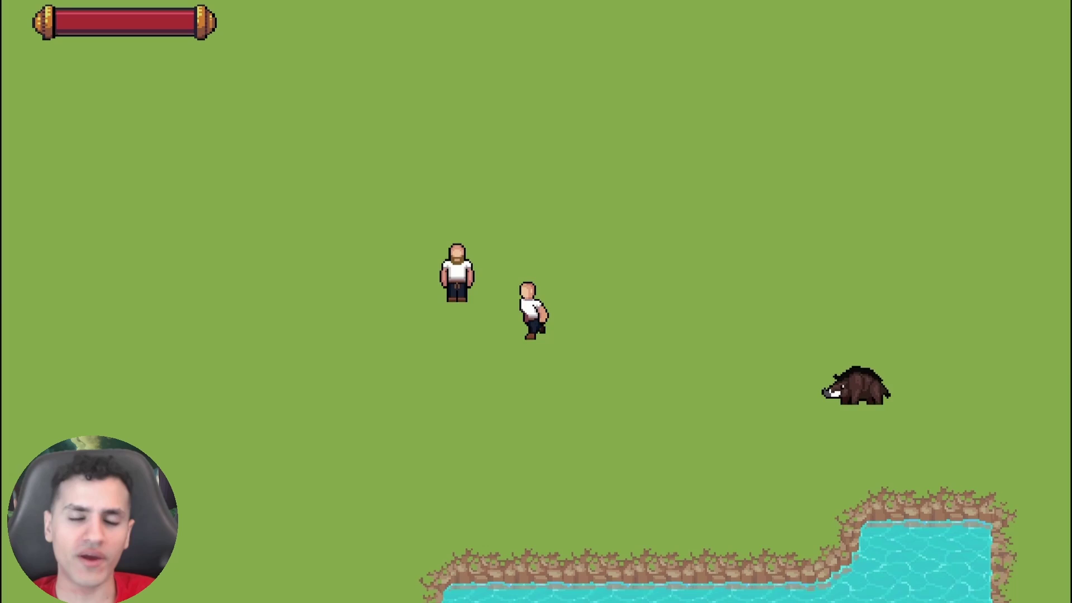
{"action": "key", "text": "w"}
{"action": "key", "text": "a"}
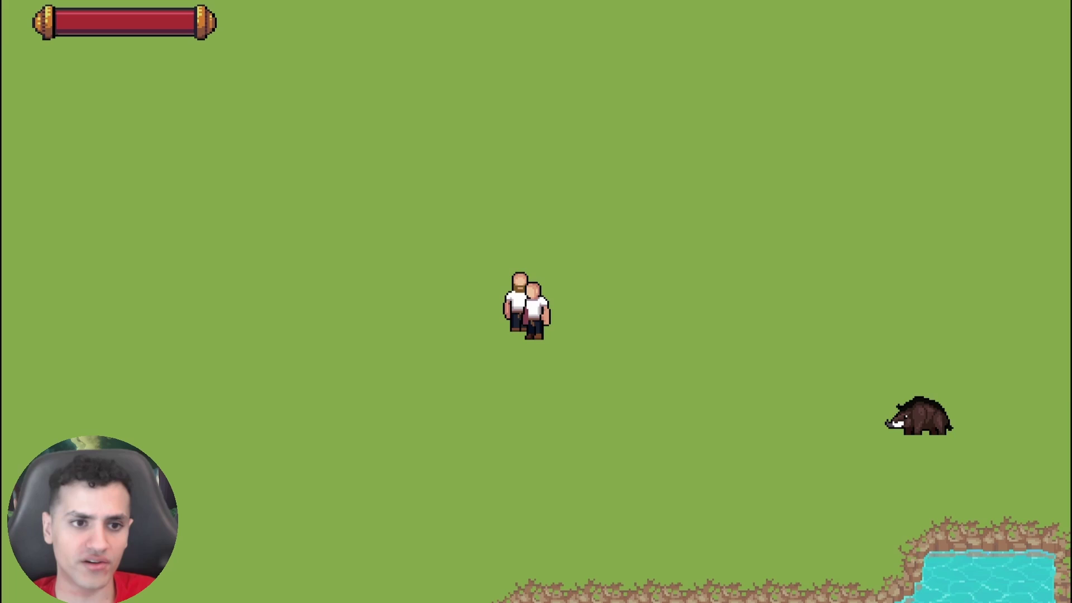
{"action": "key", "text": "d"}
{"action": "key", "text": "s"}
{"action": "key", "text": "d"}
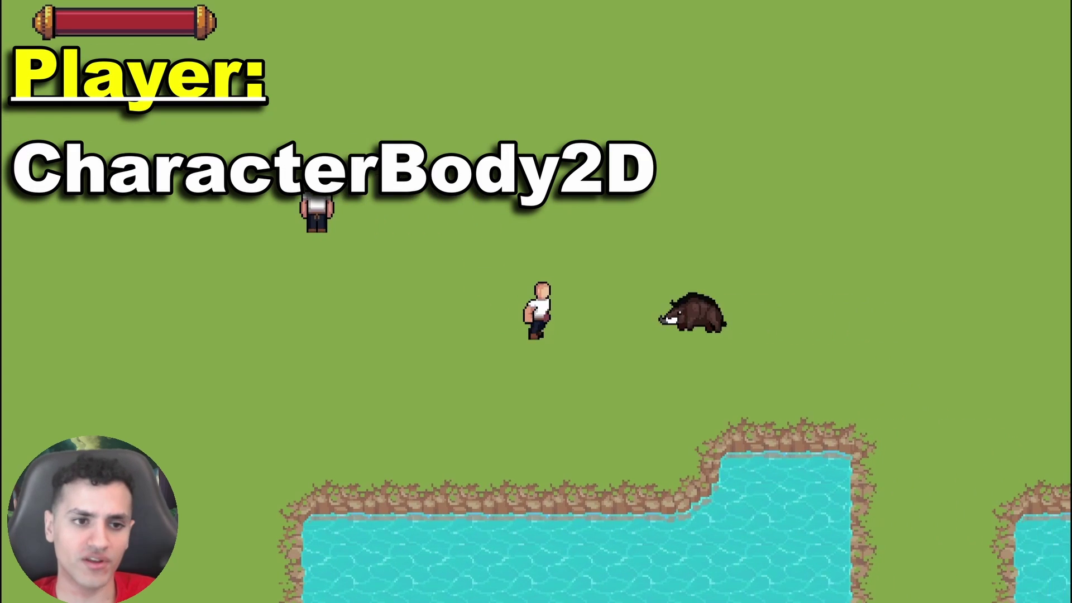
{"action": "key", "text": "s"}
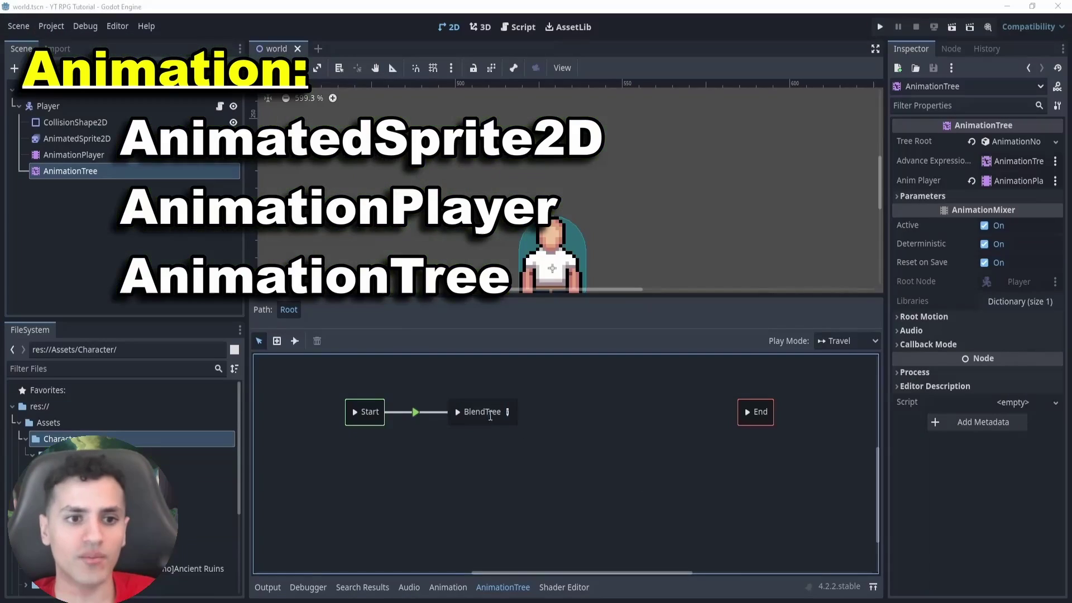
Step: Add three BlendTree nodes to the AnimationTree graph
{"action": "right_click", "coordinate": [480, 461]}
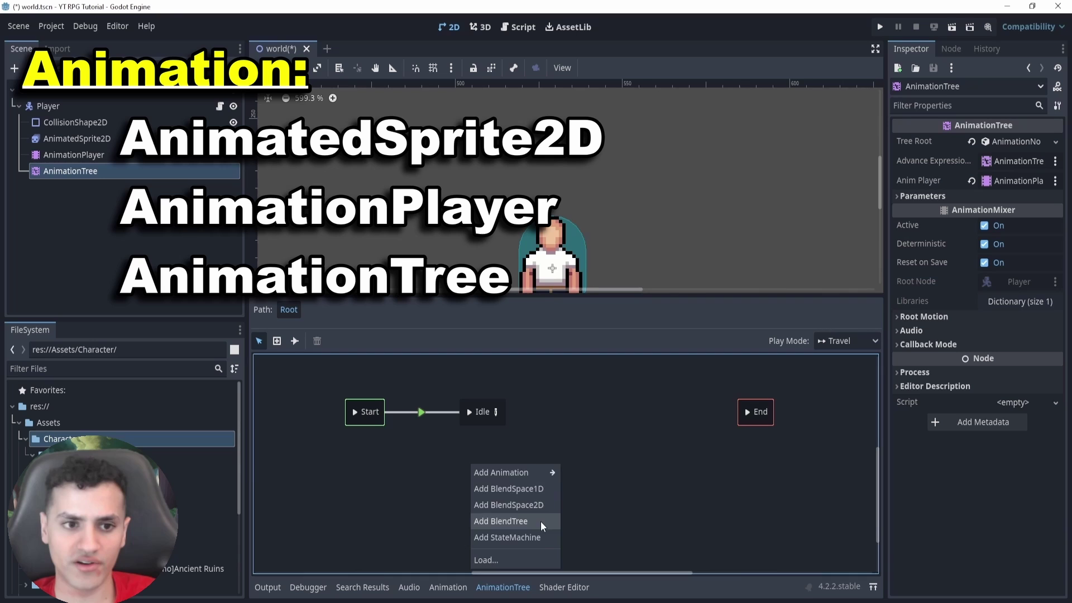
{"action": "left_click", "coordinate": [500, 520]}
{"action": "right_click", "coordinate": [595, 416]}
{"action": "left_click", "coordinate": [620, 475]}
{"action": "right_click", "coordinate": [561, 480]}
{"action": "left_click", "coordinate": [586, 537]}
Step: Rename the second BlendTree node to 'Attack'
{"action": "double_click", "coordinate": [593, 414]}
{"action": "type", "text": "Attack"}
{"action": "key", "text": "Return"}
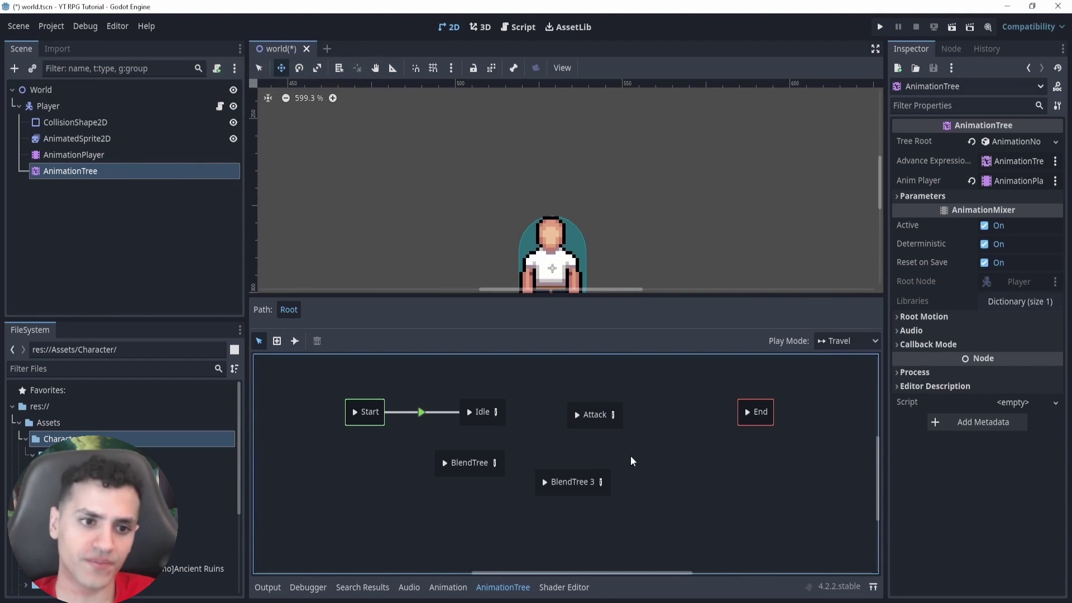
{"action": "double_click", "coordinate": [574, 481]}
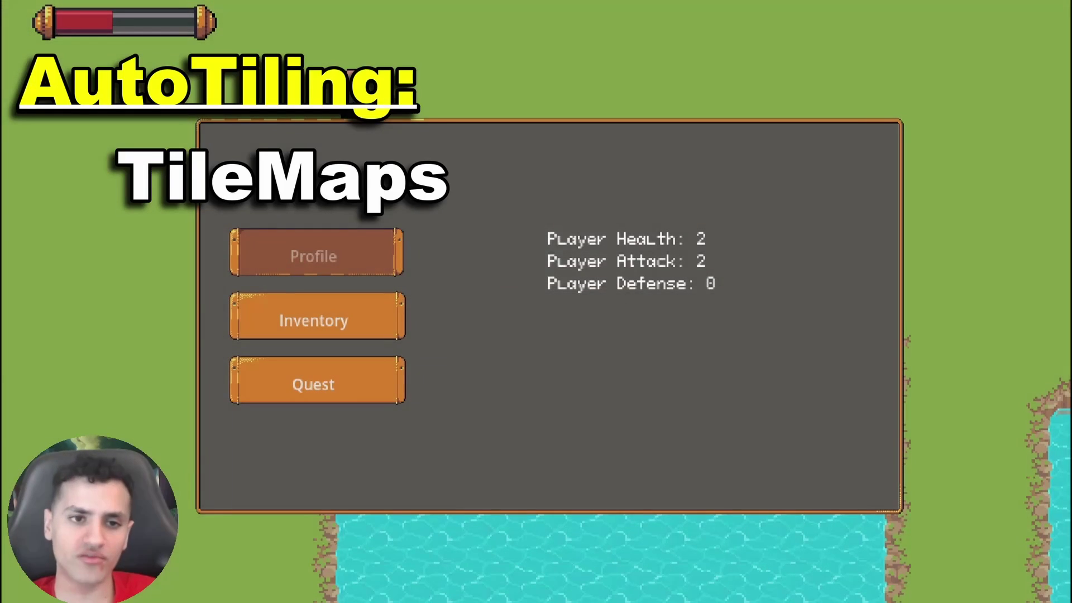
Step: Show the quest progress panel and inventory slots, then confirm the group membership
{"action": "left_click", "coordinate": [380, 394]}
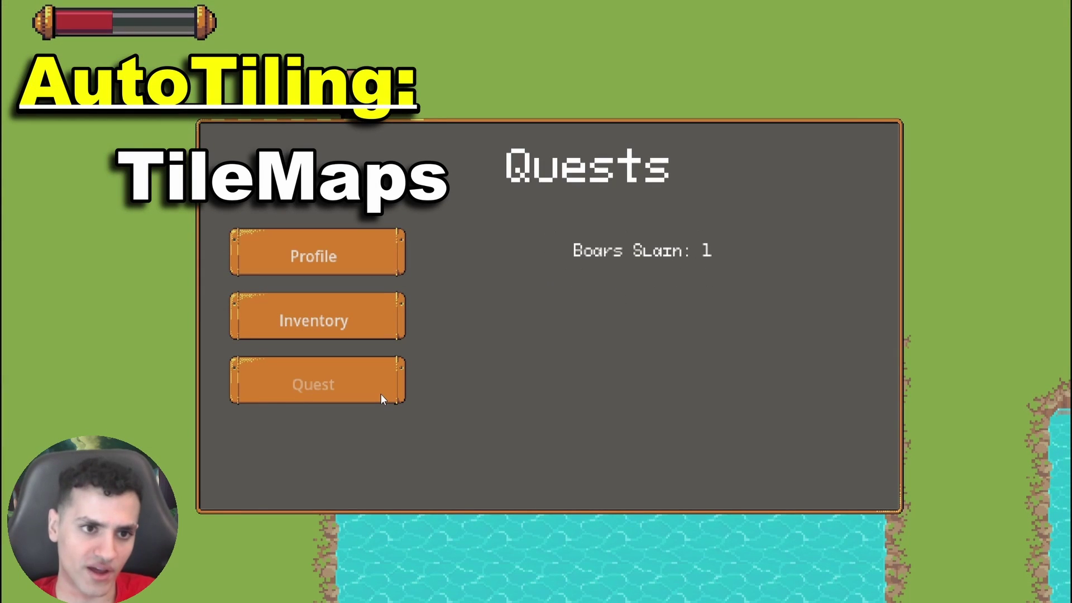
{"action": "left_click", "coordinate": [335, 321]}
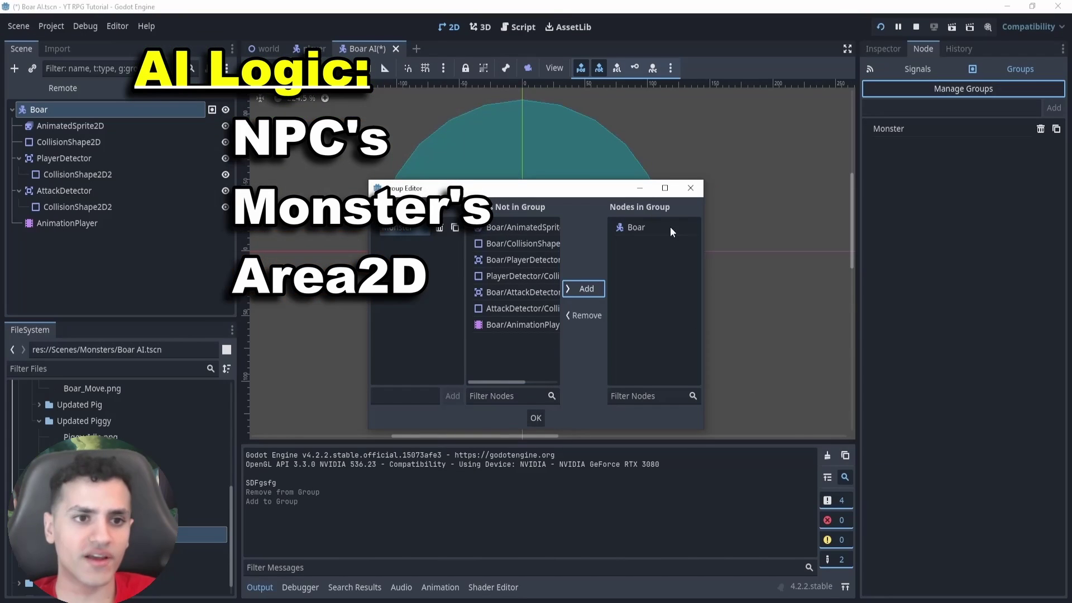
{"action": "left_click", "coordinate": [535, 417]}
Step: Switch to the world scene, stop the running game with F8, and view the script editor
{"action": "left_click", "coordinate": [263, 48]}
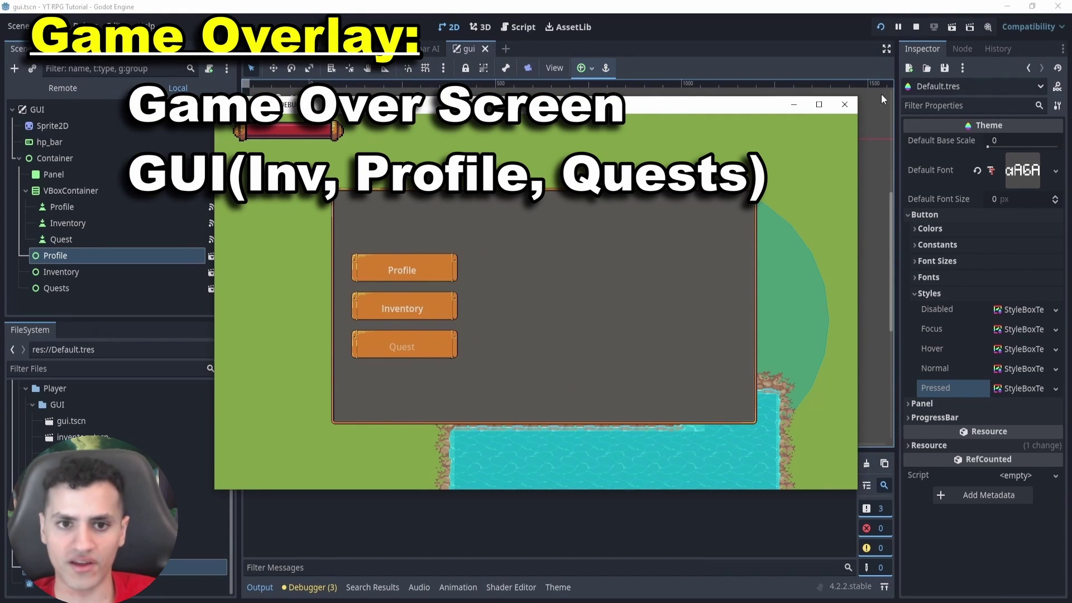
{"action": "key", "text": "F8"}
{"action": "left_click", "coordinate": [523, 28]}
{"action": "scroll", "coordinate": [558, 251], "scroll_direction": "up", "scroll_amount": 6}
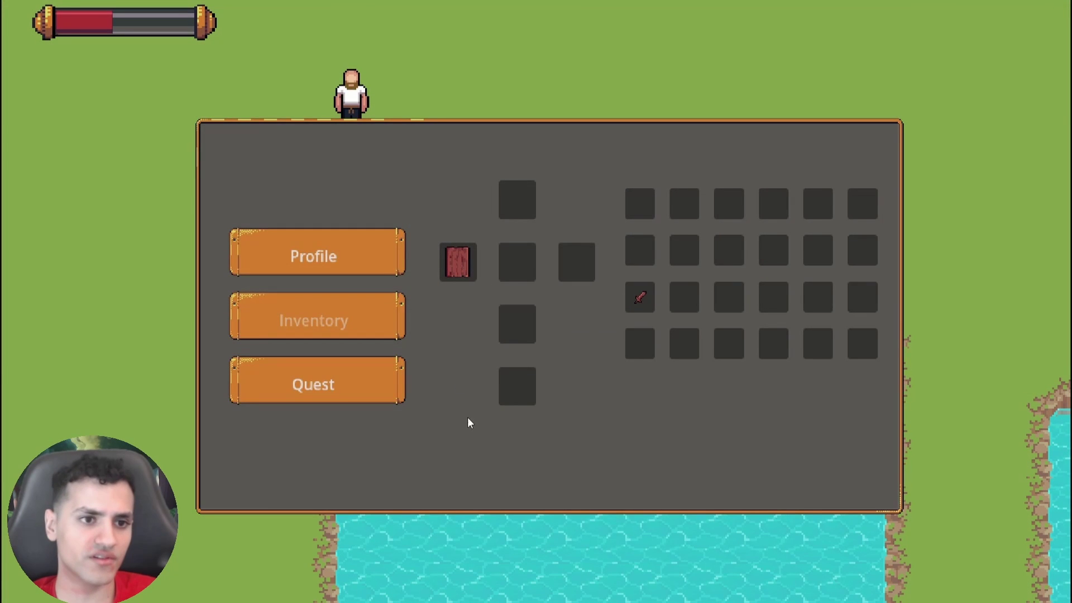
Step: Close the in-game menu and walk the player up and to the left
{"action": "key", "text": "Escape"}
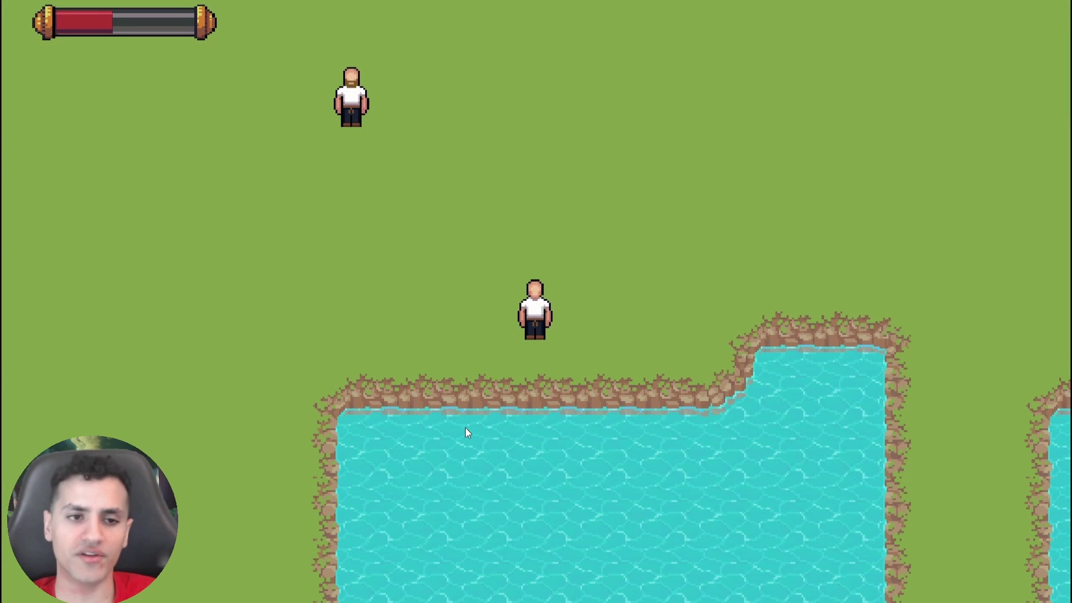
{"action": "key", "text": "Left"}
{"action": "key", "text": "Up"}
{"action": "key", "text": "Left"}
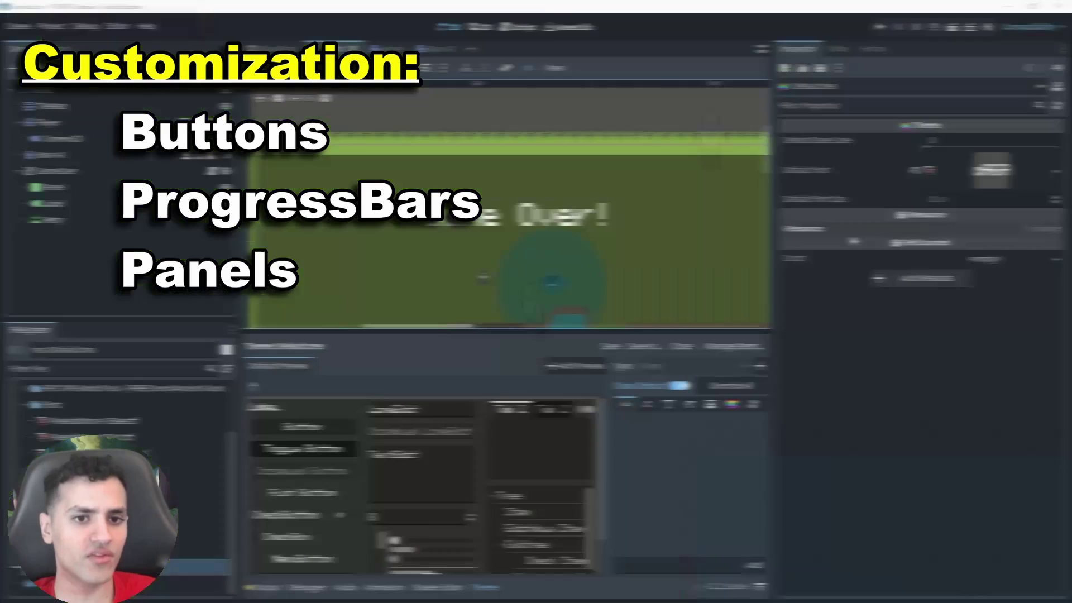
Step: Import the Button theme items and Panel styles with data, then filter the list for 'prog'
{"action": "left_click", "coordinate": [731, 346]}
{"action": "left_click", "coordinate": [404, 120]}
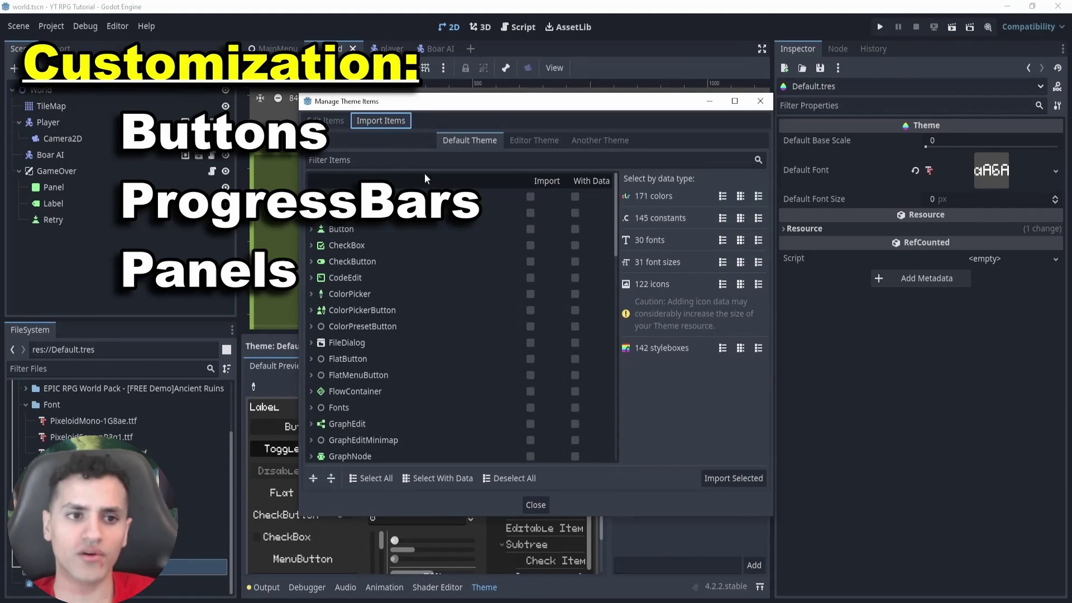
{"action": "left_click", "coordinate": [531, 229]}
{"action": "left_click", "coordinate": [390, 160]}
{"action": "type", "text": "panel"}
{"action": "scroll", "coordinate": [462, 318], "scroll_direction": "down", "scroll_amount": 5}
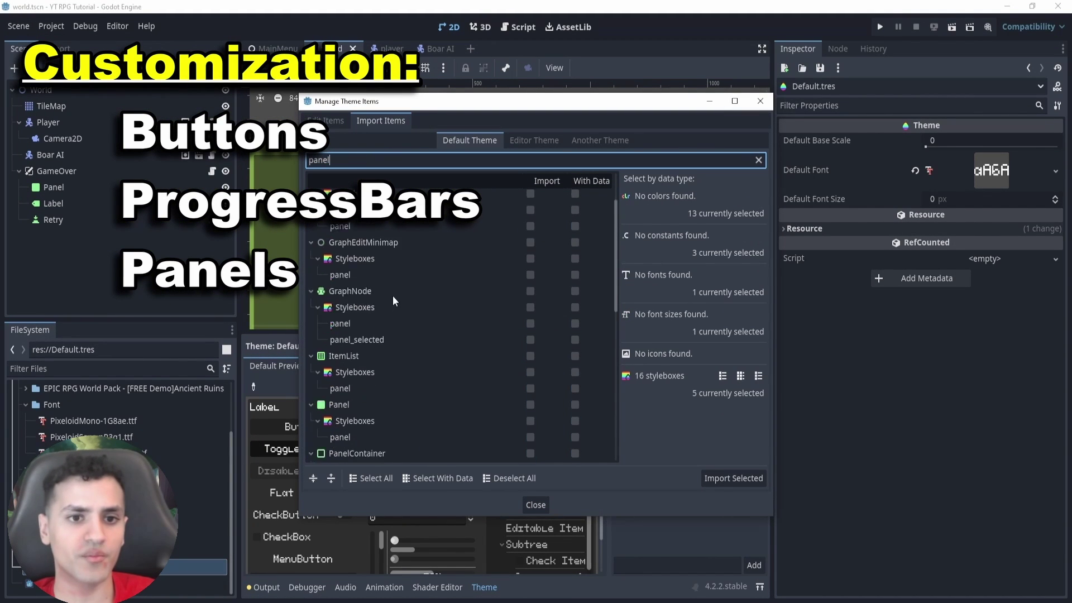
{"action": "left_click", "coordinate": [531, 336]}
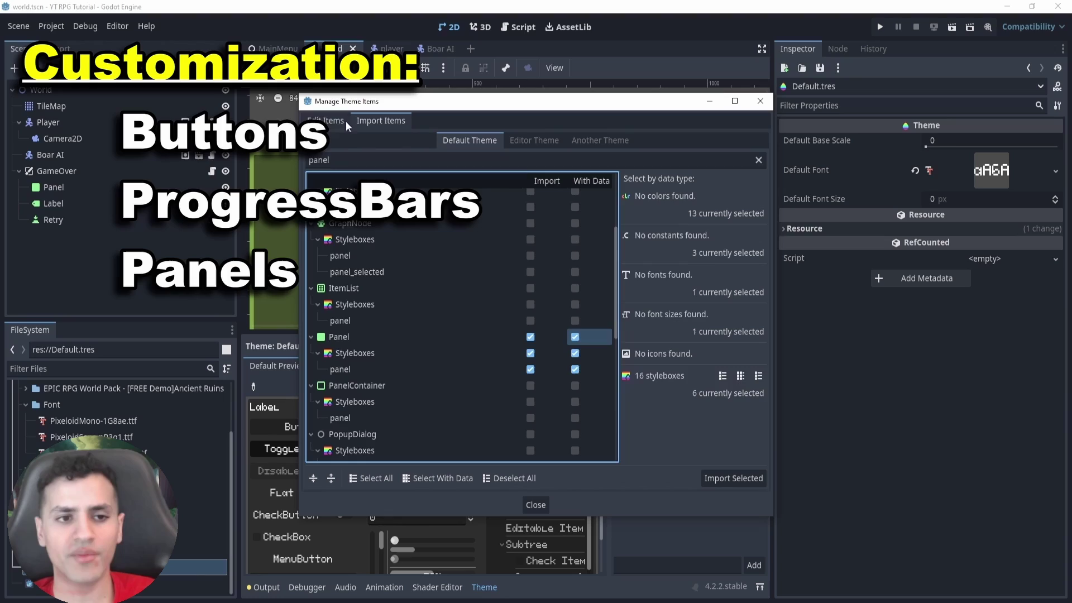
{"action": "double_click", "coordinate": [319, 159]}
{"action": "type", "text": "prog"}
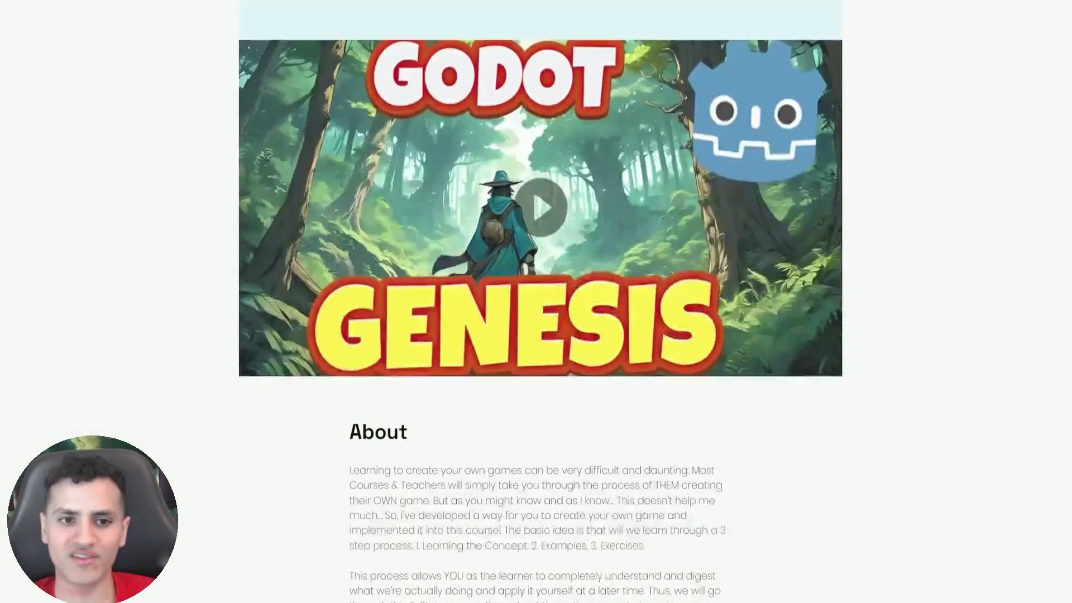
{"action": "scroll", "coordinate": [540, 313], "scroll_direction": "down", "scroll_amount": 5}
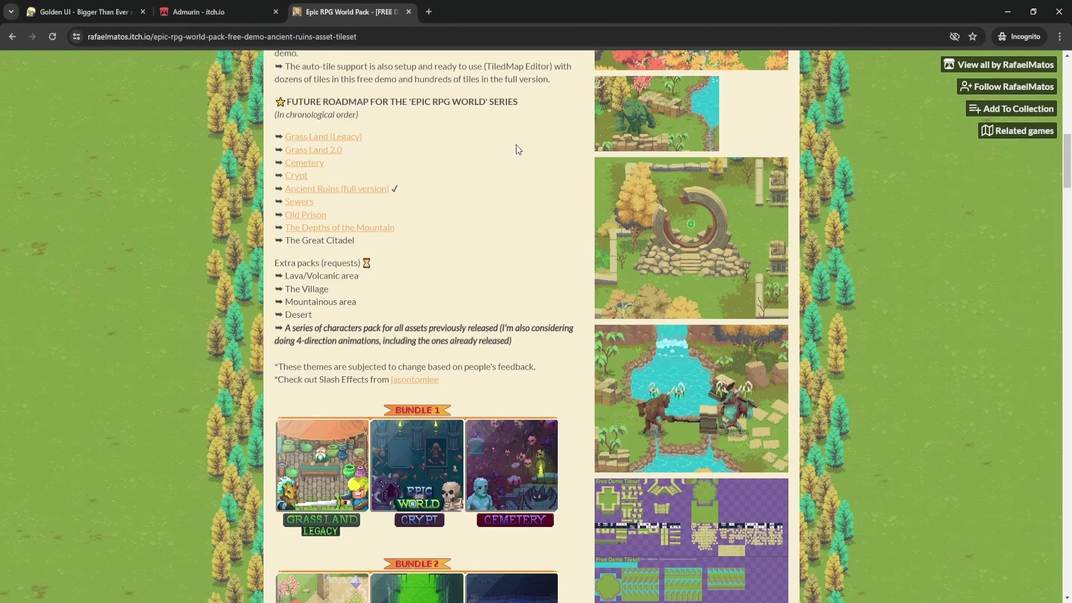
Step: Scroll back up the Epic RPG World Pack page
{"action": "scroll", "coordinate": [439, 148], "scroll_direction": "up", "scroll_amount": 1}
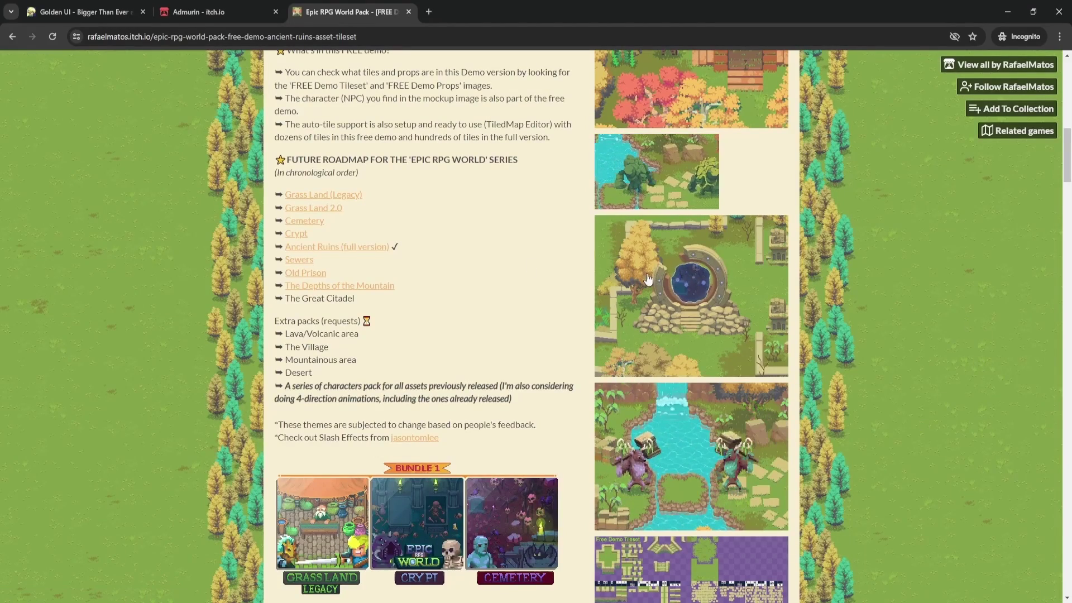
{"action": "scroll", "coordinate": [714, 333], "scroll_direction": "up", "scroll_amount": 3}
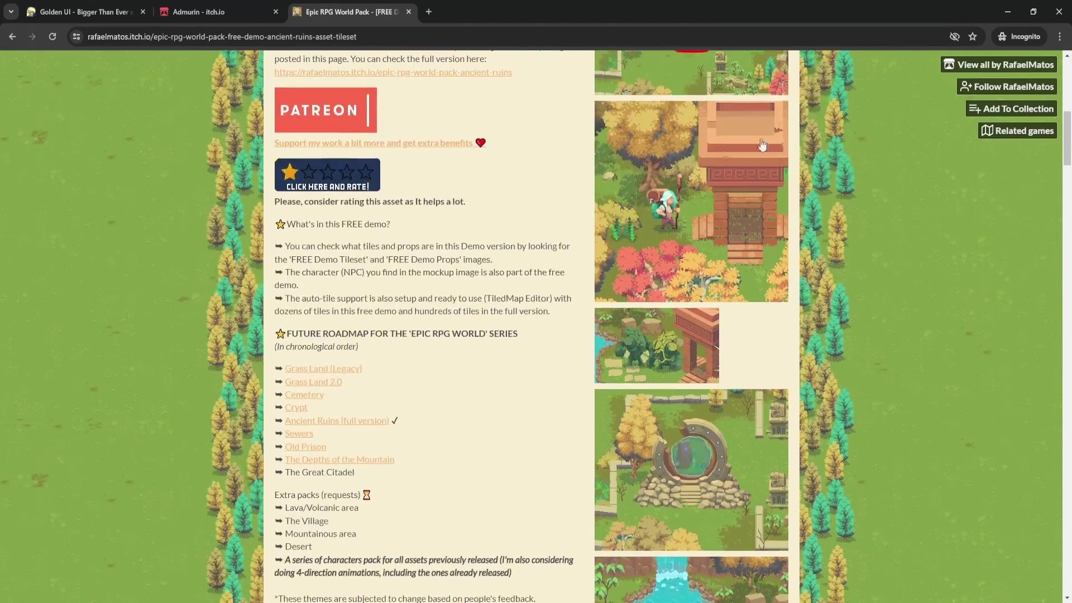
Step: Browse Admurin's itch.io asset packs down to the Freebies section, then go to the Golden UI page
{"action": "left_click", "coordinate": [248, 8]}
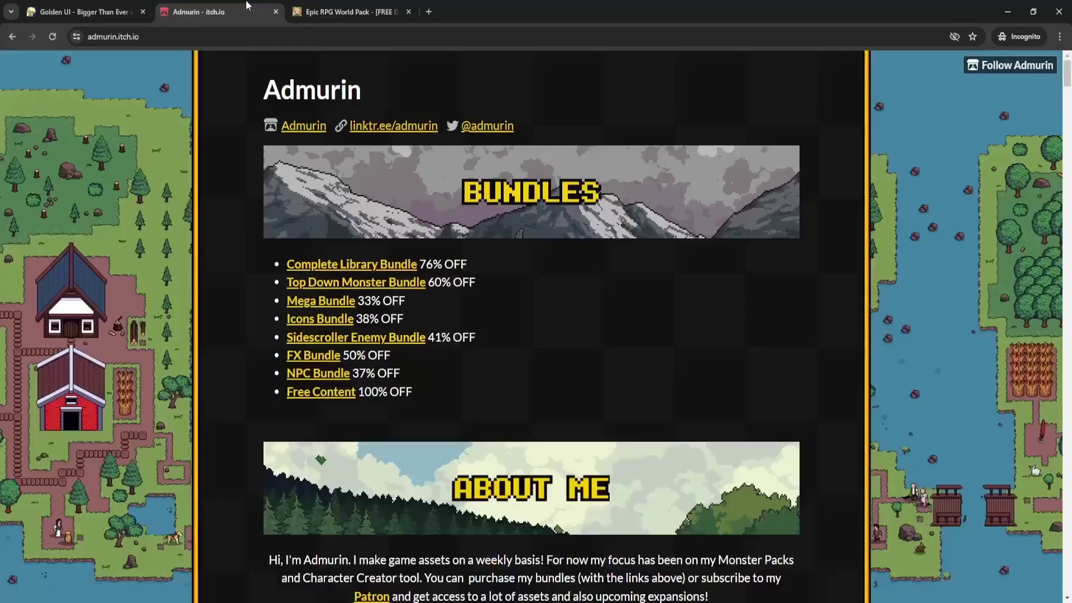
{"action": "scroll", "coordinate": [617, 340], "scroll_direction": "down", "scroll_amount": 7}
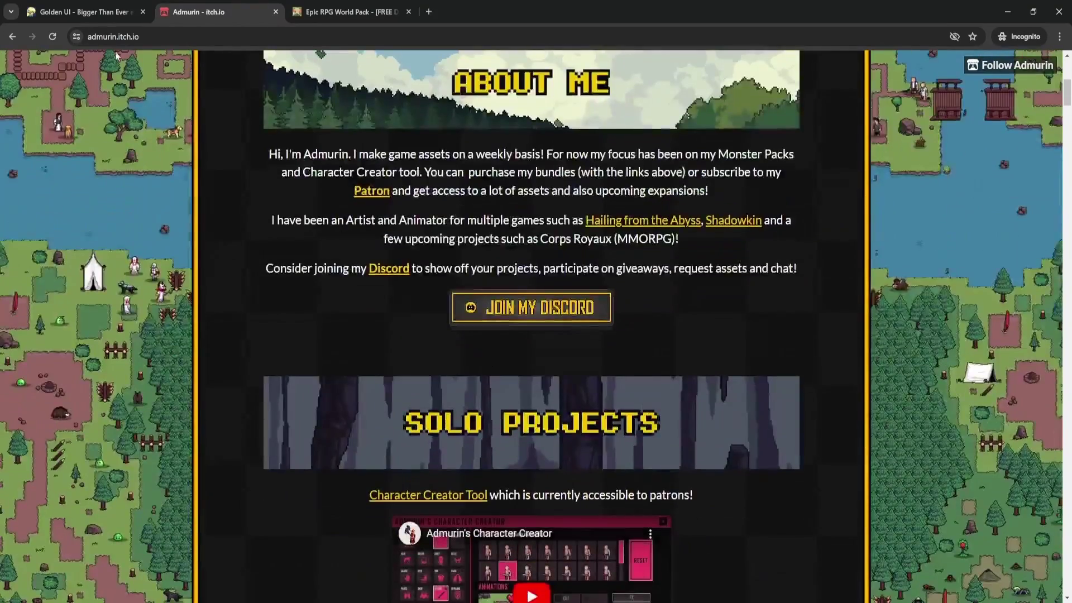
{"action": "scroll", "coordinate": [737, 311], "scroll_direction": "down", "scroll_amount": 6}
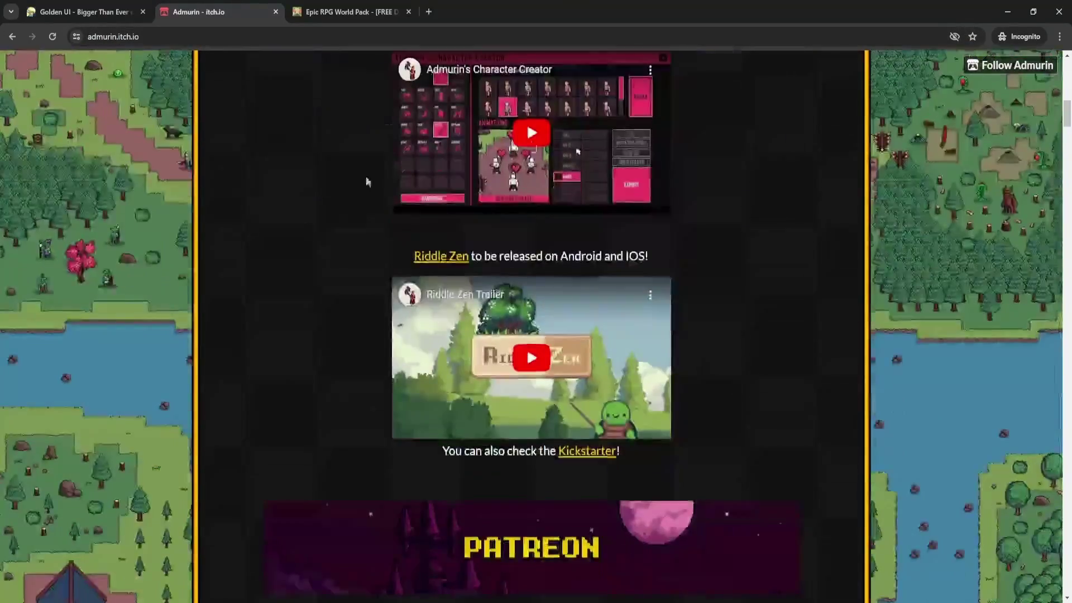
{"action": "scroll", "coordinate": [727, 301], "scroll_direction": "down", "scroll_amount": 3}
{"action": "scroll", "coordinate": [535, 281], "scroll_direction": "down", "scroll_amount": 9}
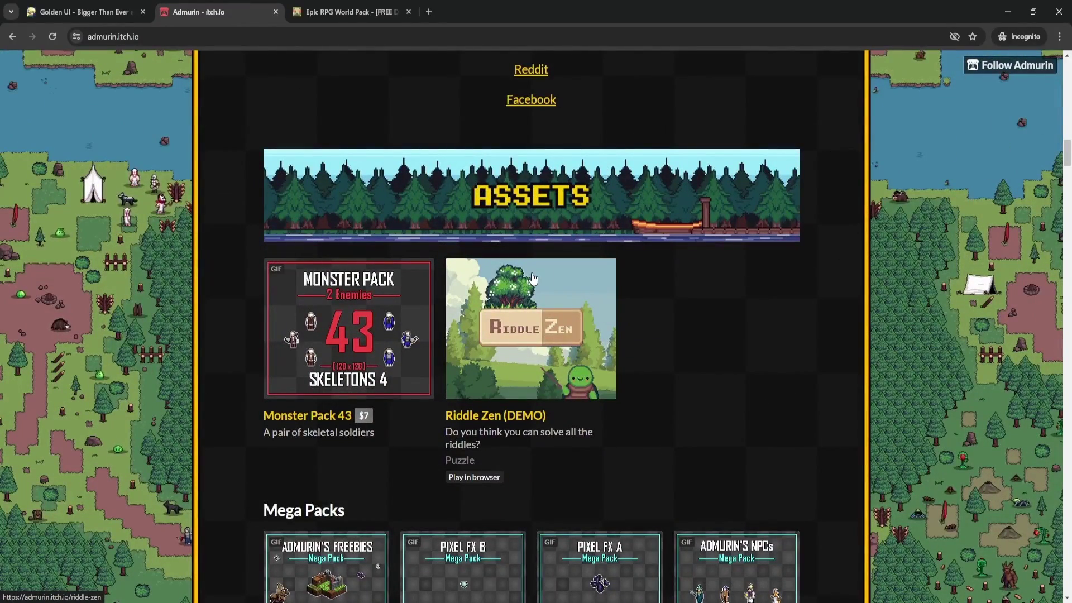
{"action": "scroll", "coordinate": [538, 280], "scroll_direction": "down", "scroll_amount": 2}
{"action": "scroll", "coordinate": [567, 323], "scroll_direction": "down", "scroll_amount": 1}
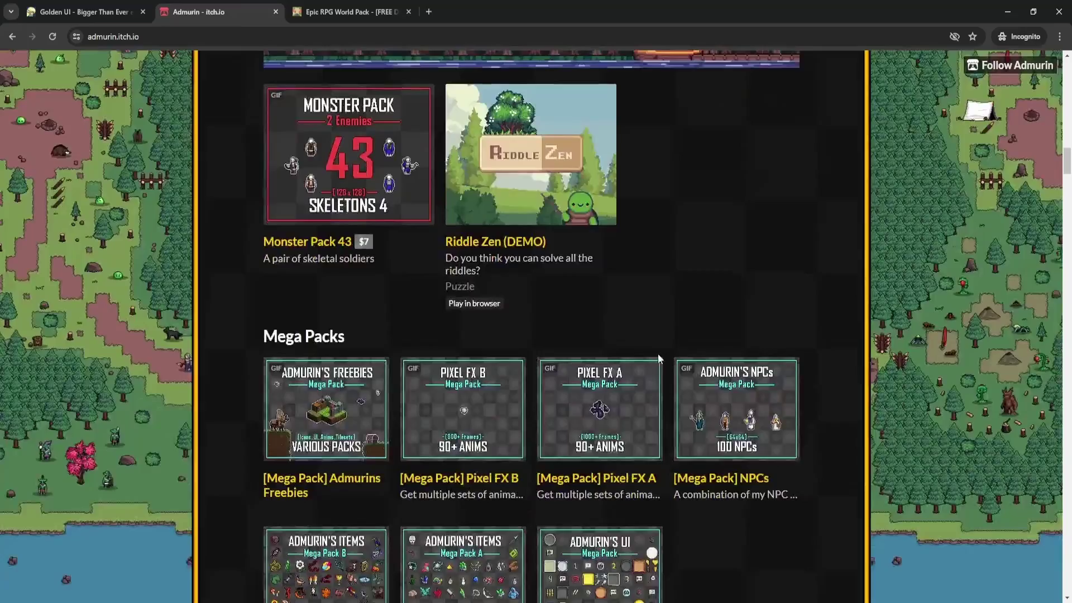
{"action": "scroll", "coordinate": [666, 392], "scroll_direction": "down", "scroll_amount": 2}
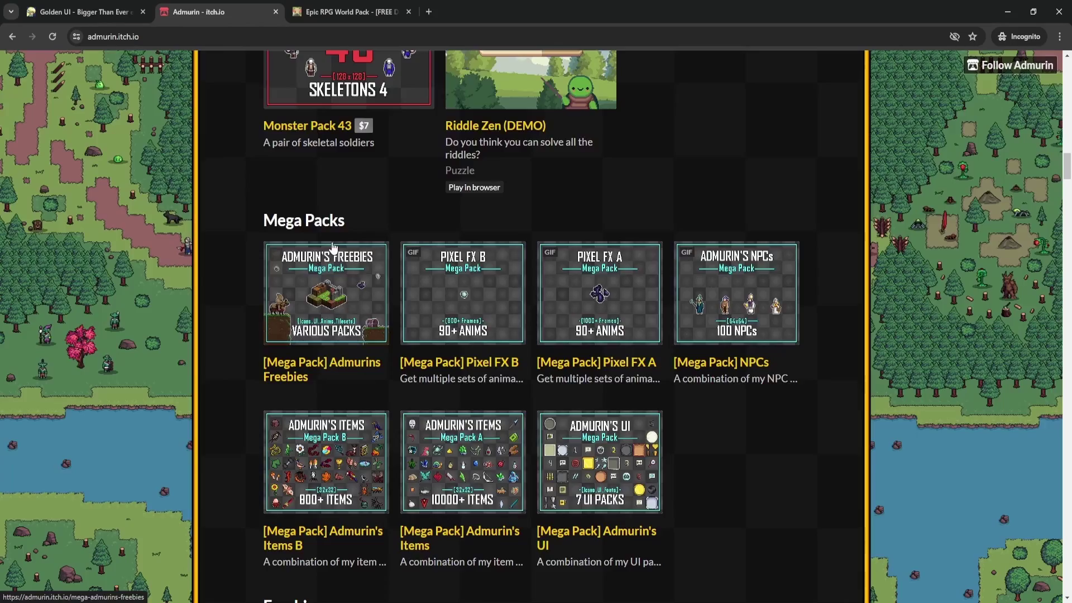
{"action": "scroll", "coordinate": [262, 195], "scroll_direction": "down", "scroll_amount": 5}
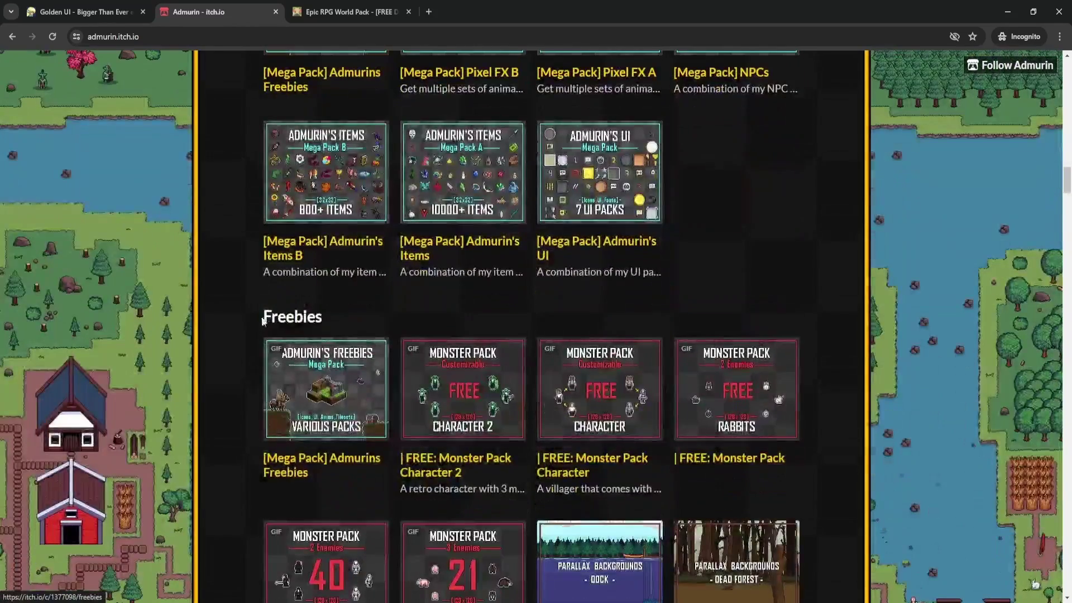
{"action": "double_click", "coordinate": [290, 317]}
{"action": "left_click", "coordinate": [89, 12]}
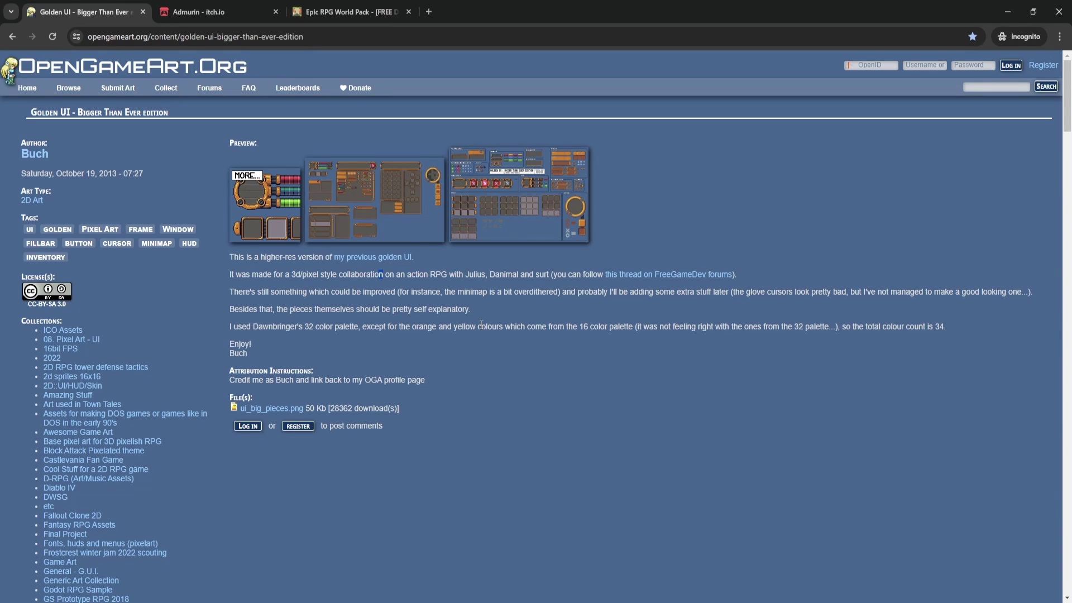
Step: View the second Golden UI preview full size, close it, and bring up the Godot Project Manager
{"action": "left_click", "coordinate": [346, 208]}
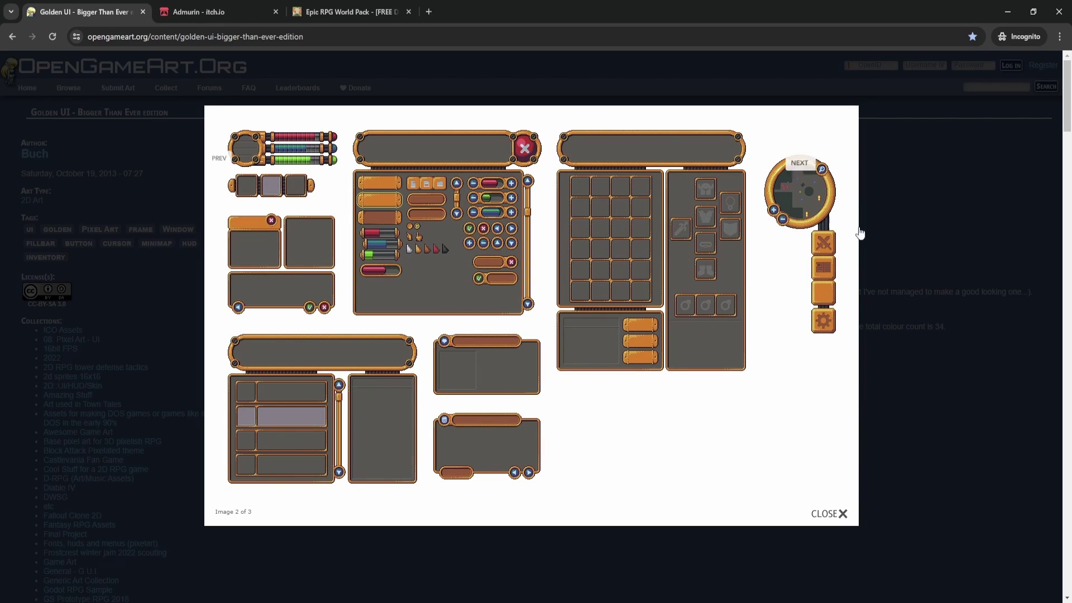
{"action": "left_click", "coordinate": [963, 161]}
{"action": "left_click", "coordinate": [1008, 7]}
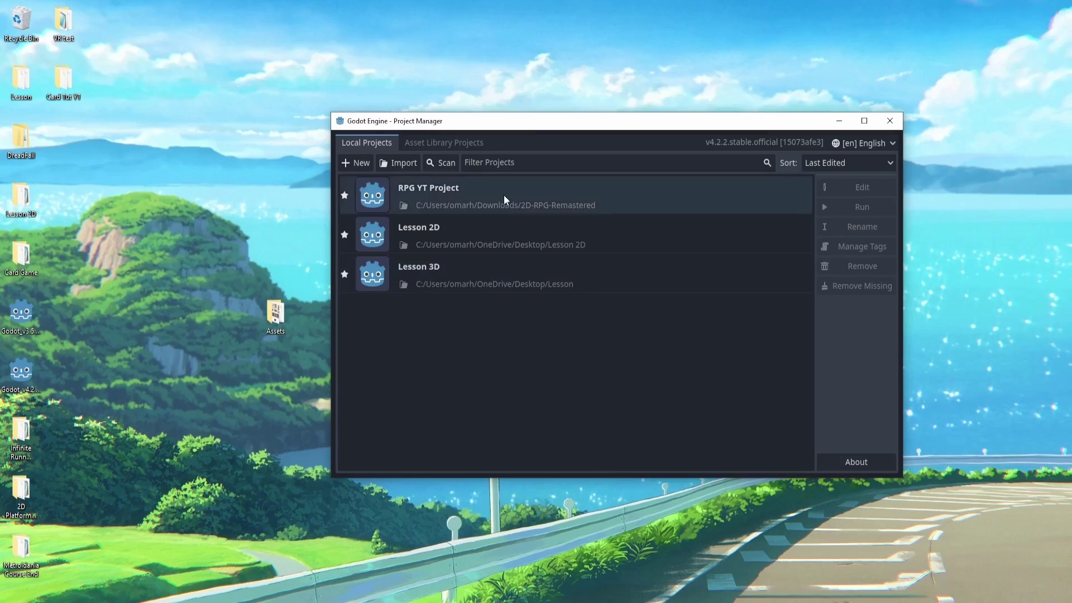
Step: Start a new project from the Project Manager's + New button
{"action": "left_click", "coordinate": [364, 164]}
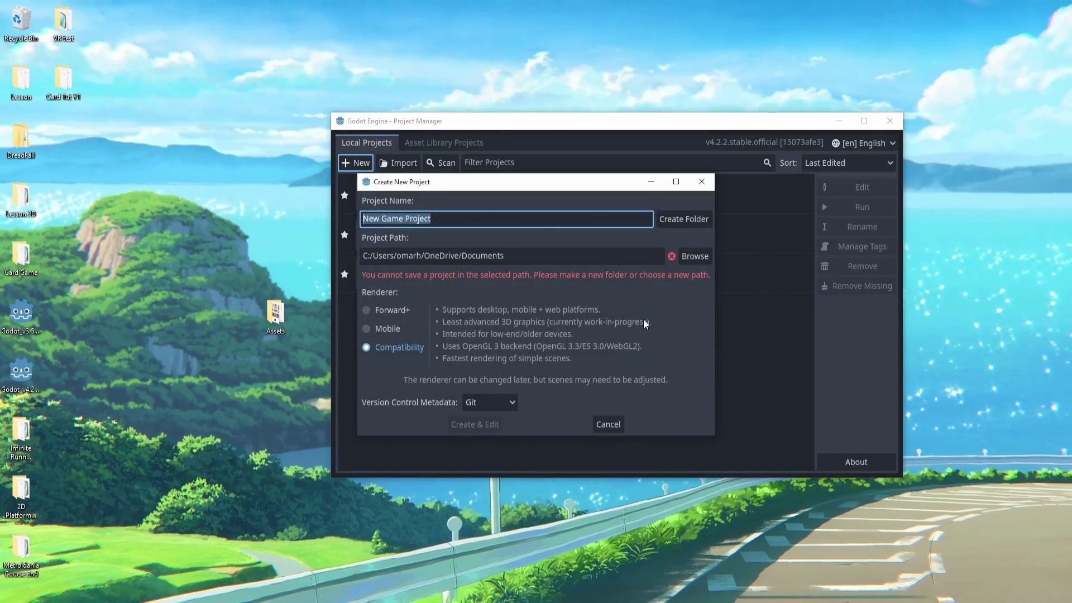
Step: Point the project path at the Desktop folder and name the project 'YT RPG Tutorial'
{"action": "left_click", "coordinate": [693, 257]}
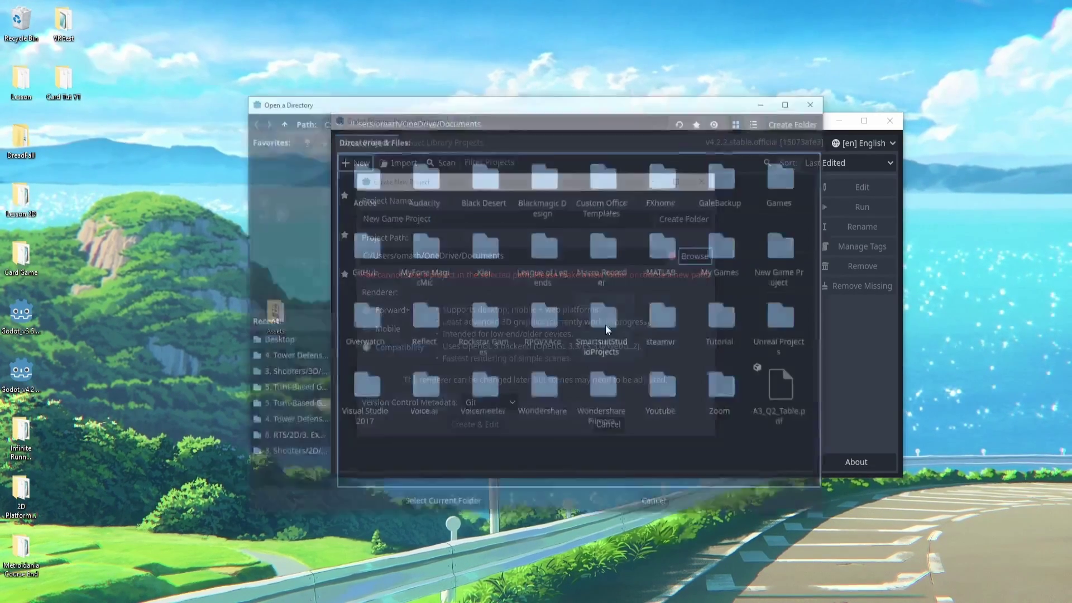
{"action": "left_click", "coordinate": [280, 121]}
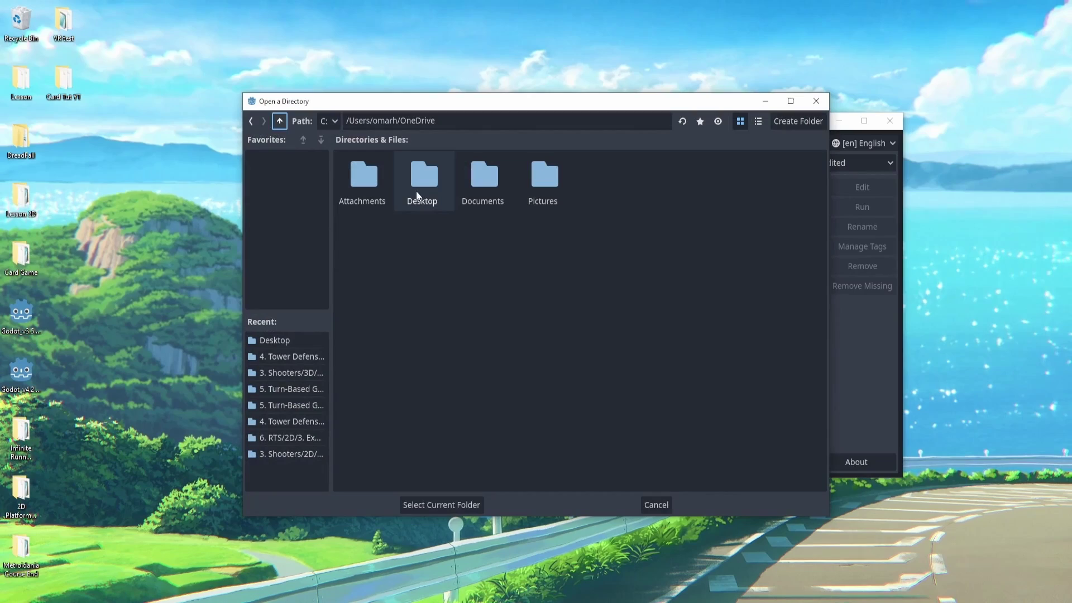
{"action": "double_click", "coordinate": [423, 177]}
{"action": "left_click", "coordinate": [467, 503]}
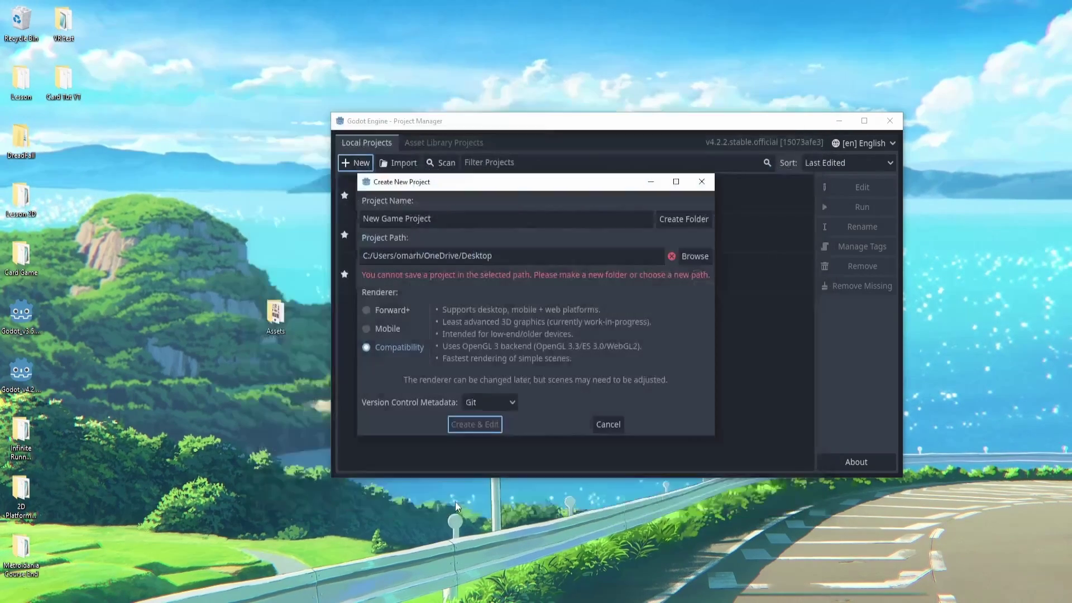
{"action": "triple_click", "coordinate": [643, 218]}
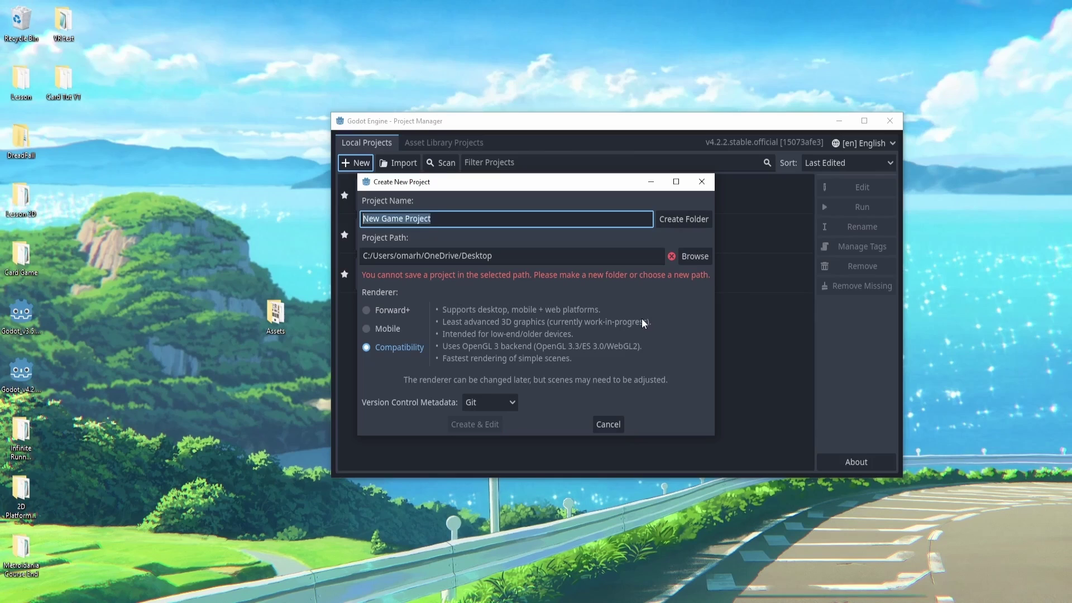
{"action": "type", "text": "YT RPG Tutorial"}
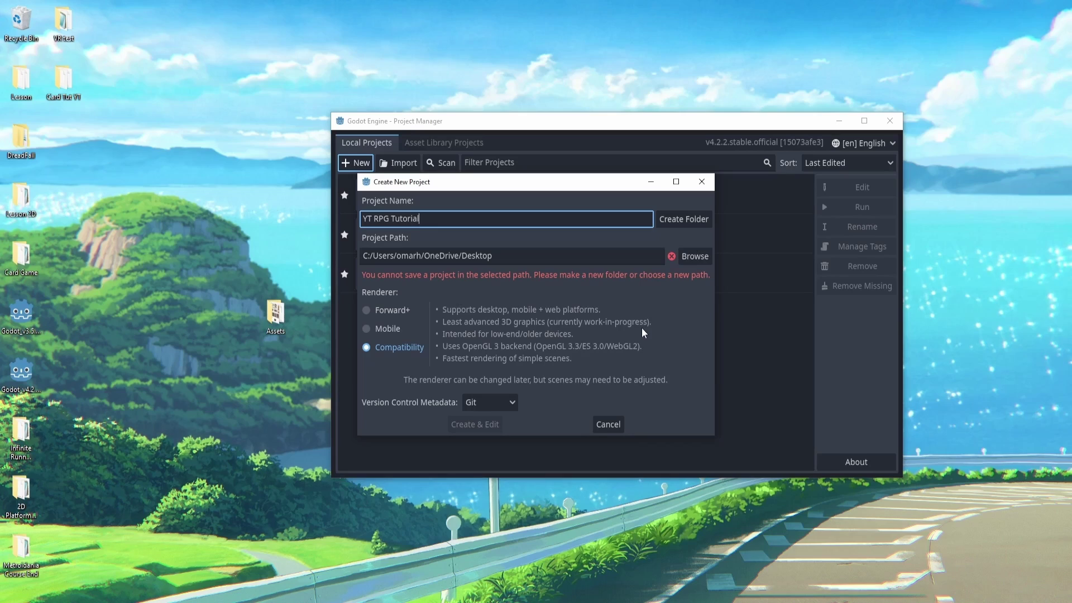
Step: Give the project its own folder, choose the Compatibility renderer with Git metadata, and create it
{"action": "left_click", "coordinate": [691, 221]}
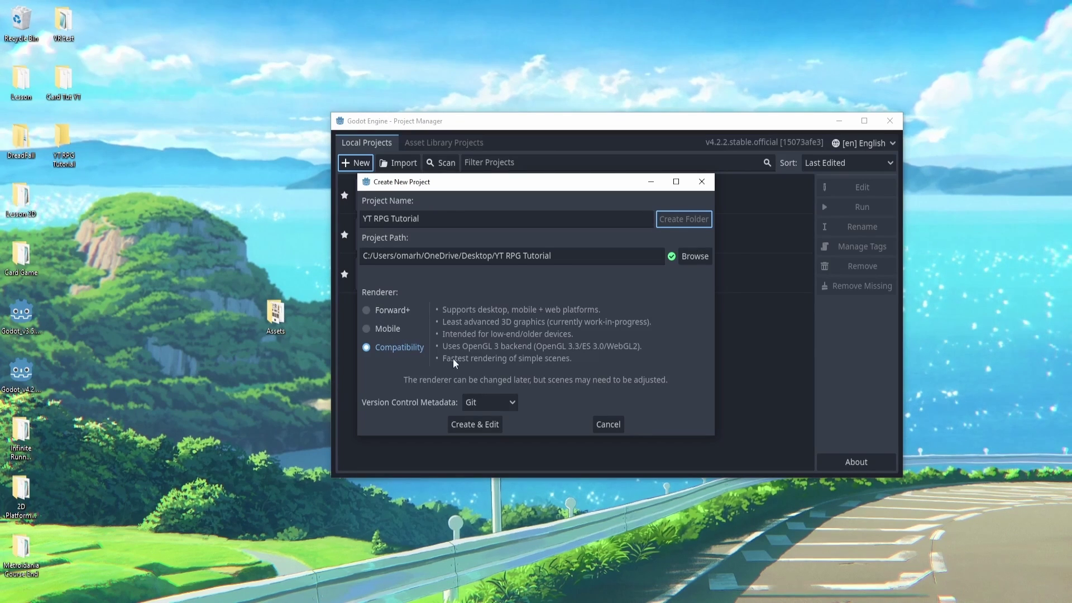
{"action": "left_click", "coordinate": [391, 328]}
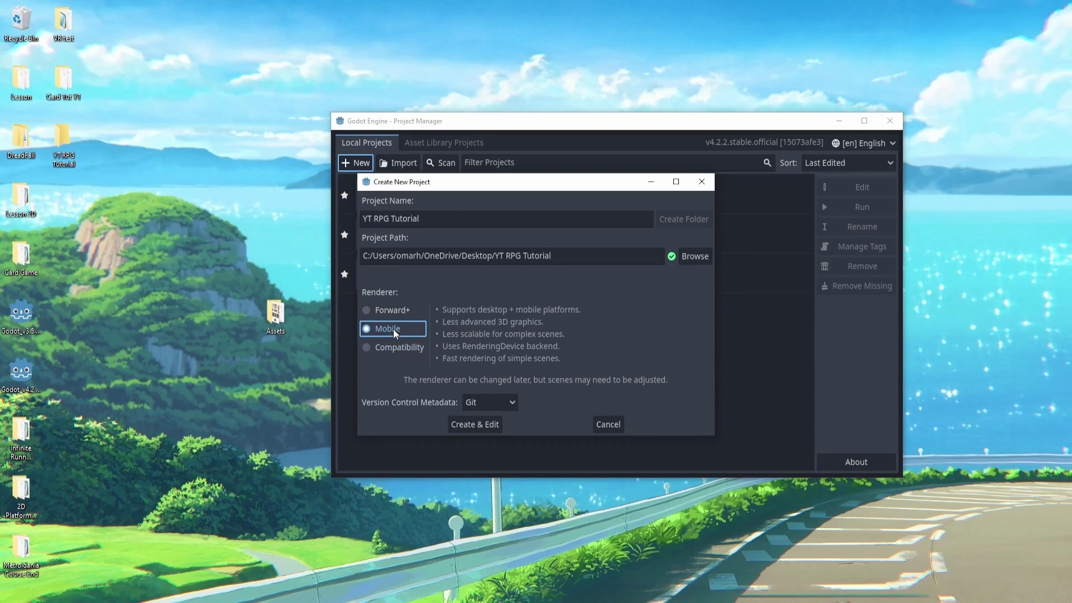
{"action": "left_click", "coordinate": [394, 316]}
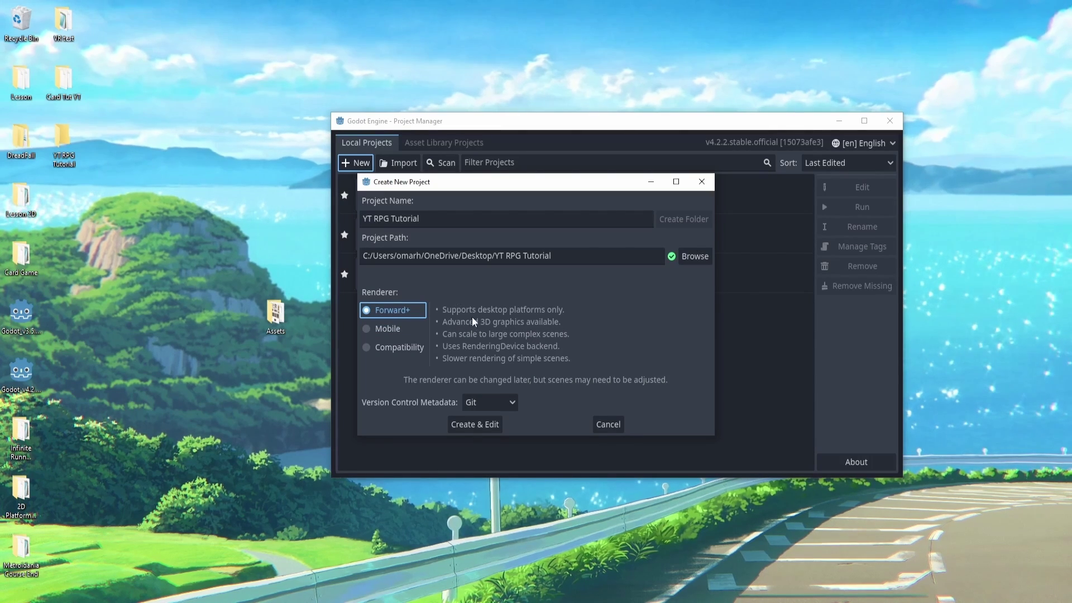
{"action": "left_click", "coordinate": [390, 348]}
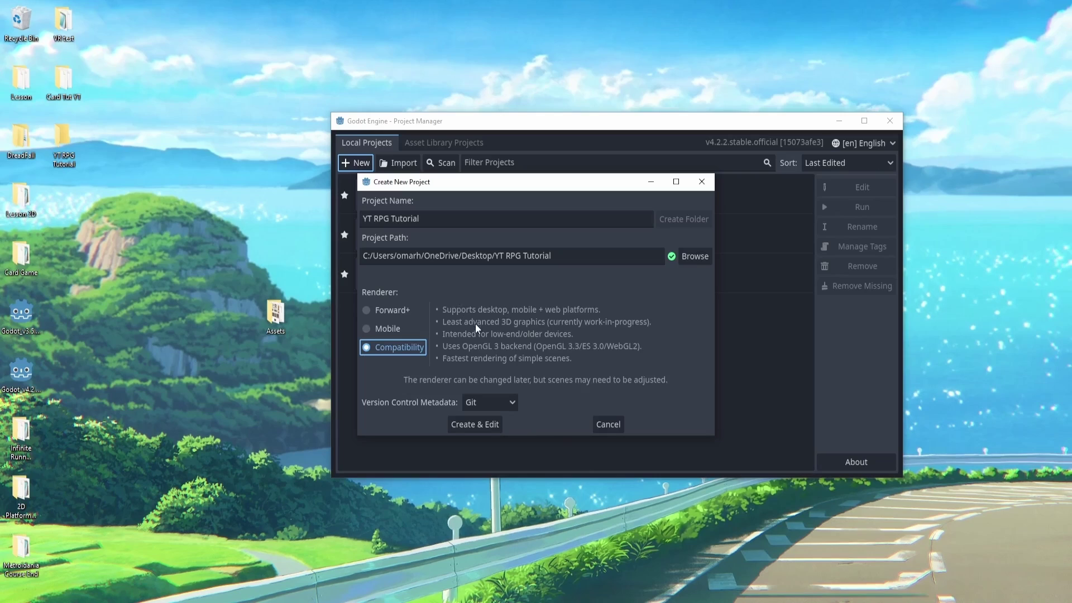
{"action": "left_click", "coordinate": [488, 404]}
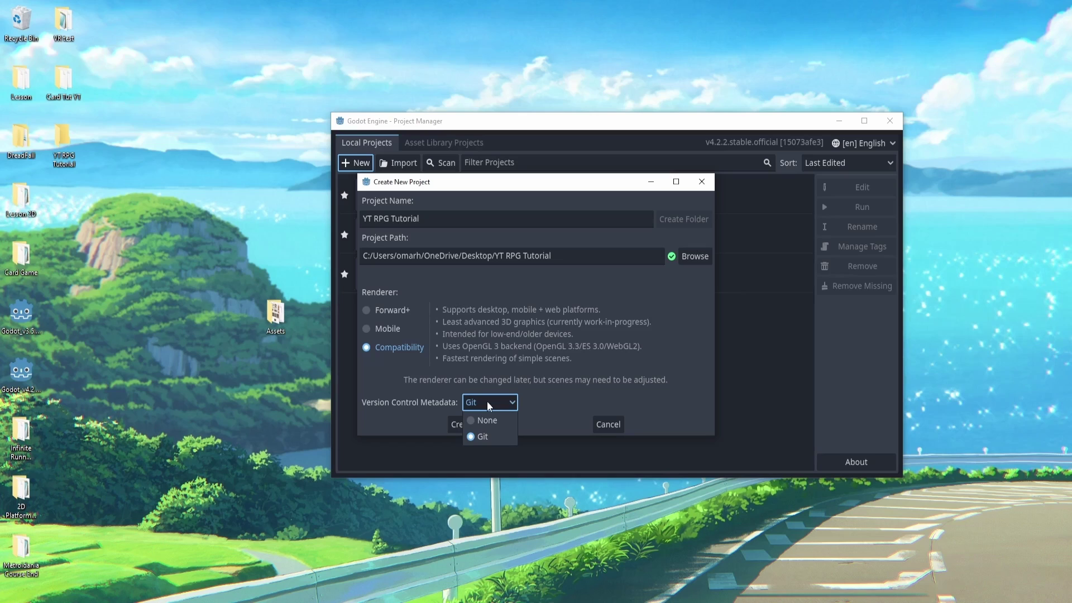
{"action": "left_click", "coordinate": [501, 438]}
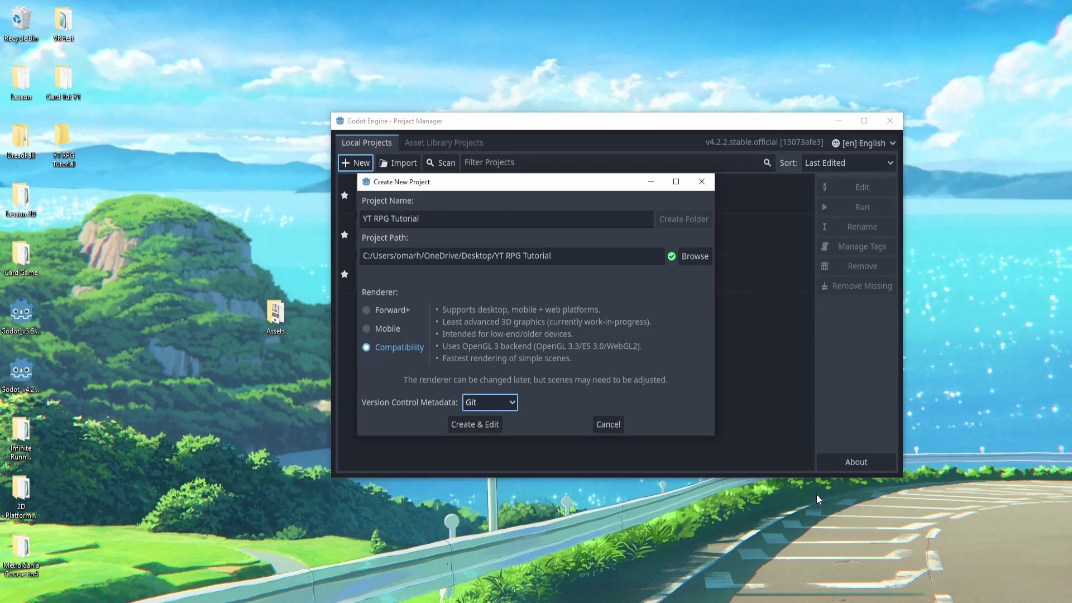
{"action": "left_click", "coordinate": [485, 424]}
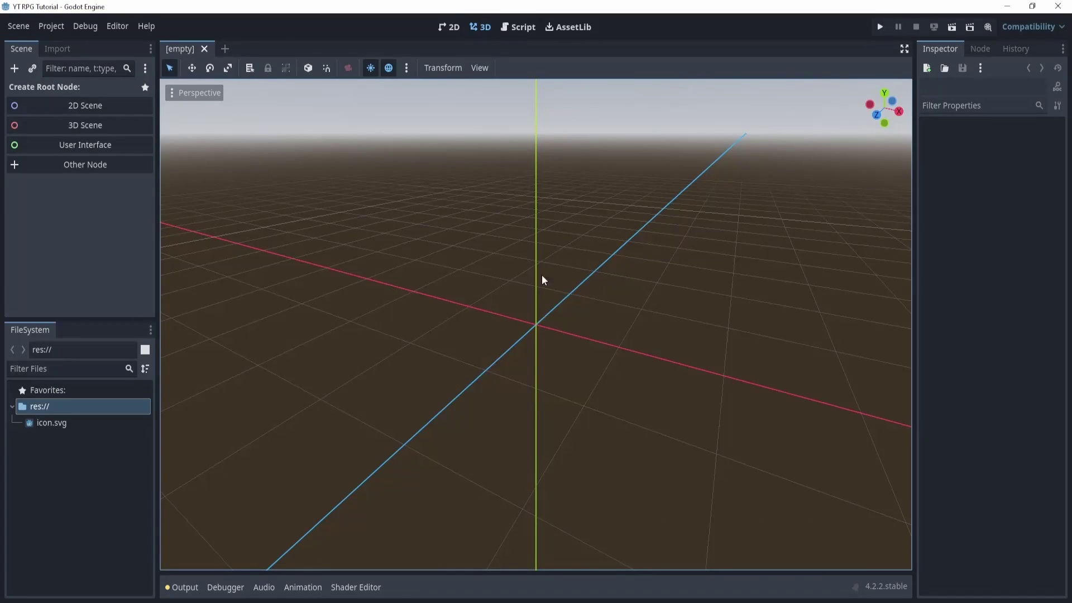
Step: Restore the editor to a window at the lower right and select the desktop Assets folder
{"action": "double_click", "coordinate": [453, 7]}
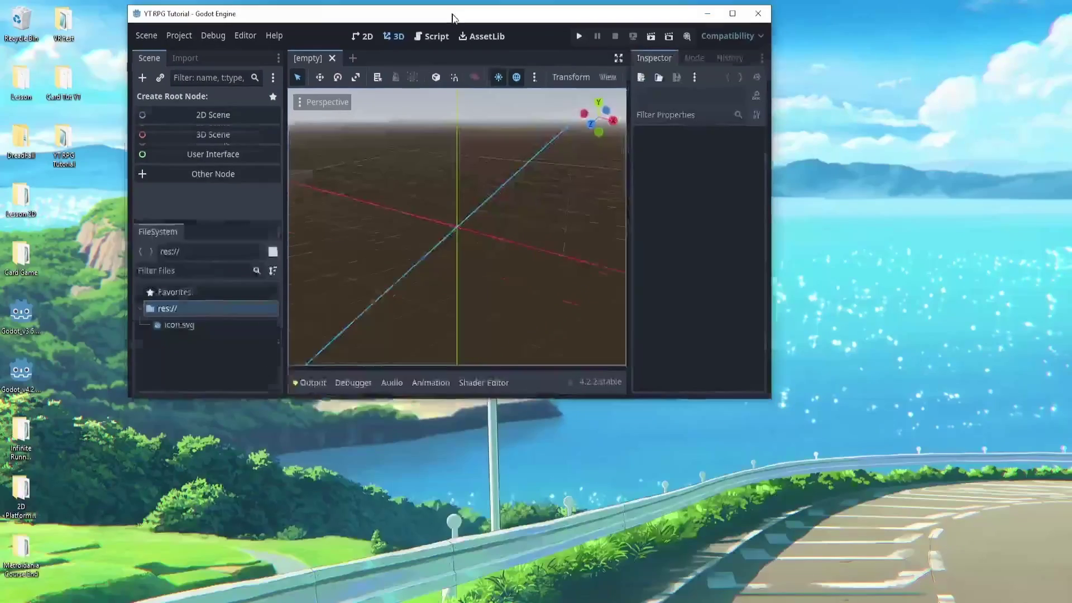
{"action": "left_click_drag", "start_coordinate": [452, 18], "coordinate": [708, 107]}
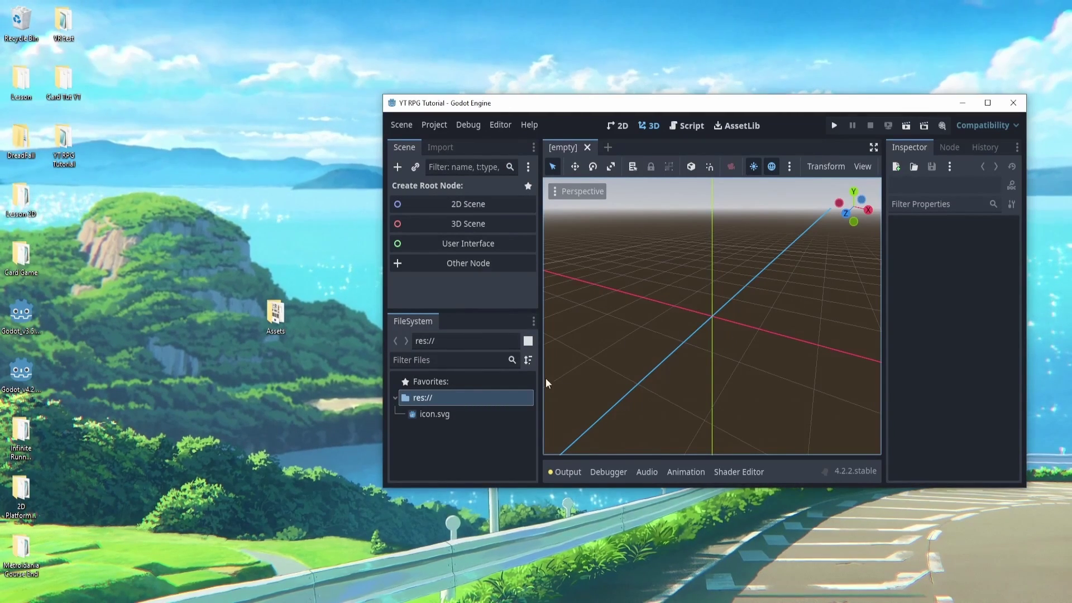
{"action": "left_click", "coordinate": [276, 321]}
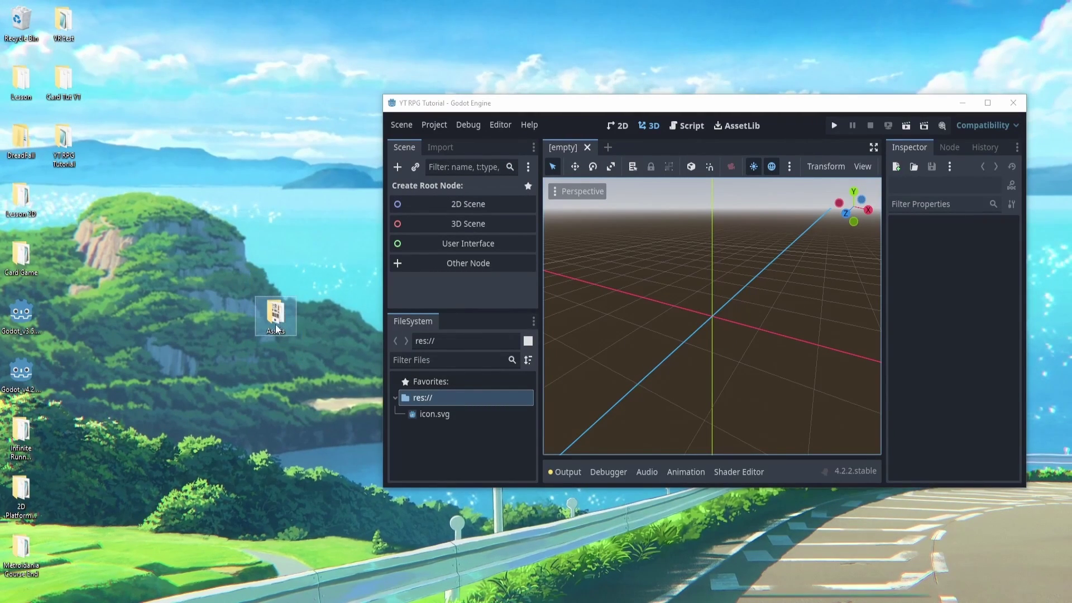
Step: Drag the Assets folder into the FileSystem dock, maximize the editor, and widen the dock to inspect folders
{"action": "left_click_drag", "start_coordinate": [276, 321], "coordinate": [451, 422]}
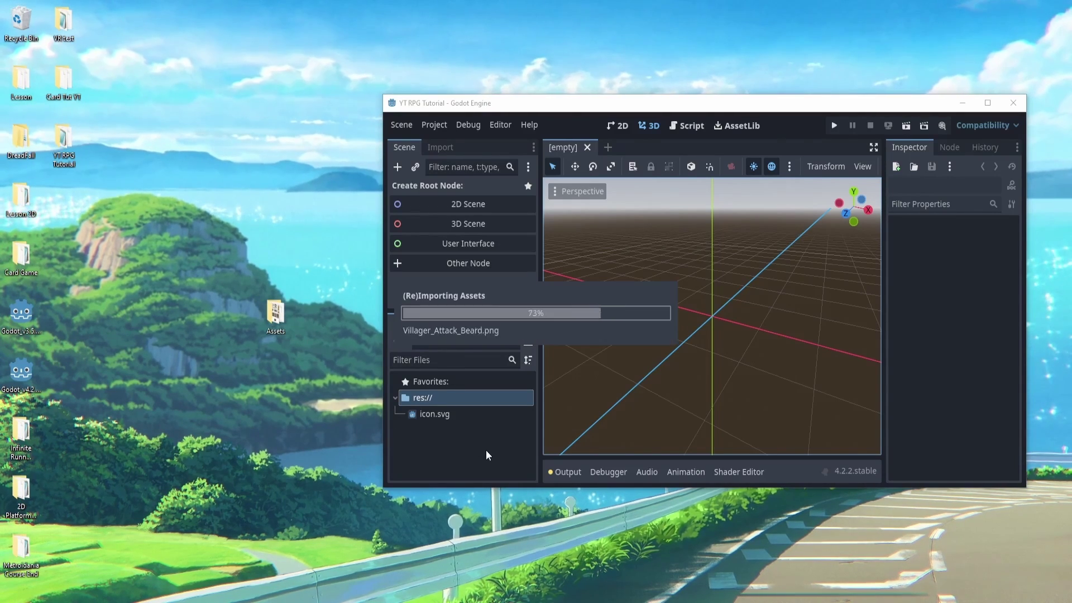
{"action": "key", "text": "super+Up"}
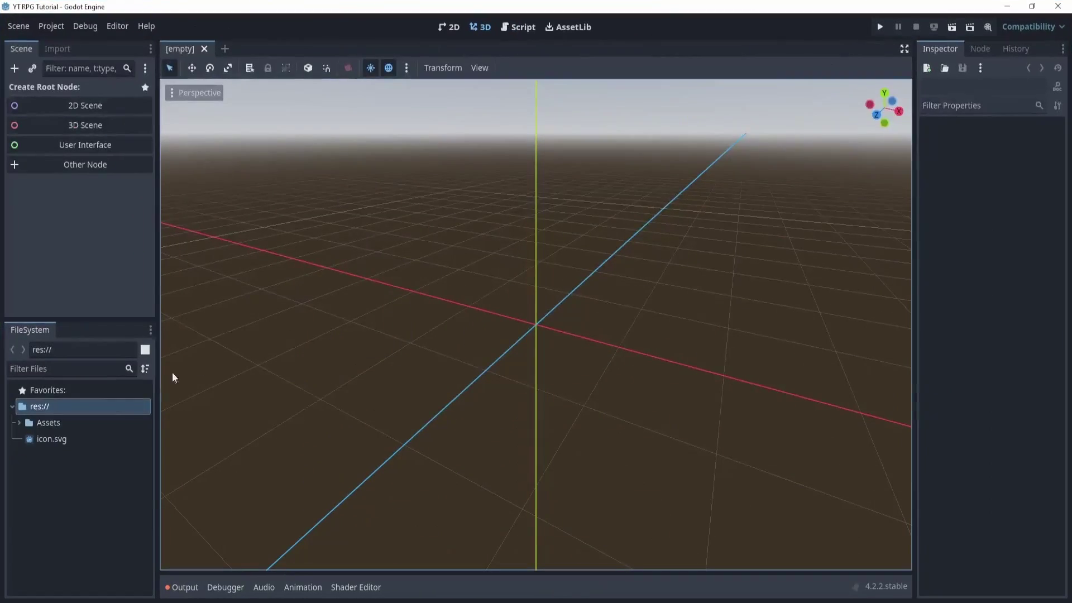
{"action": "left_click", "coordinate": [19, 422]}
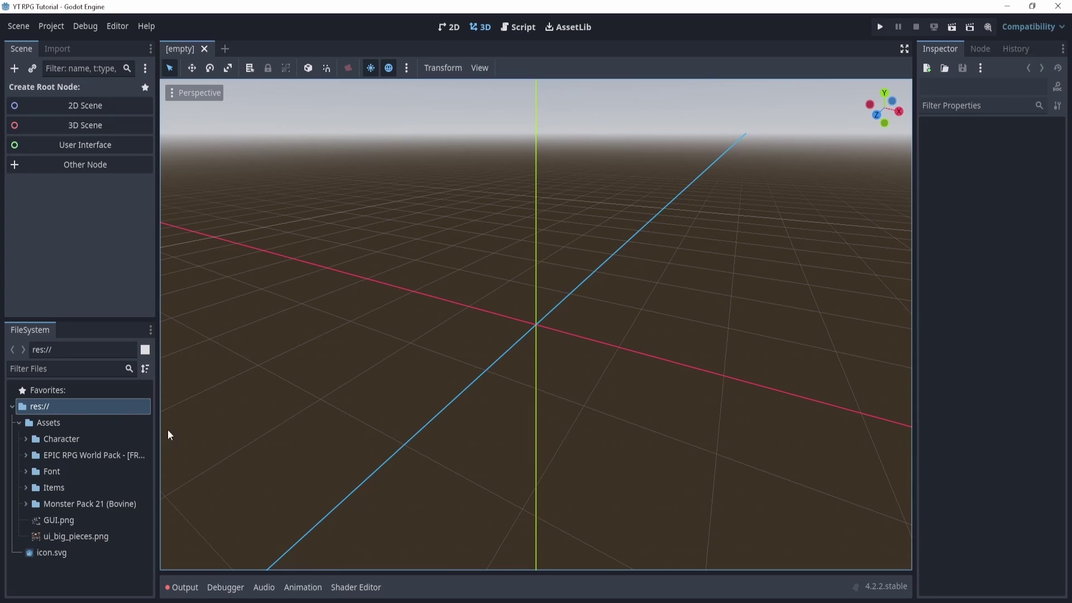
{"action": "left_click_drag", "start_coordinate": [158, 430], "coordinate": [247, 447]}
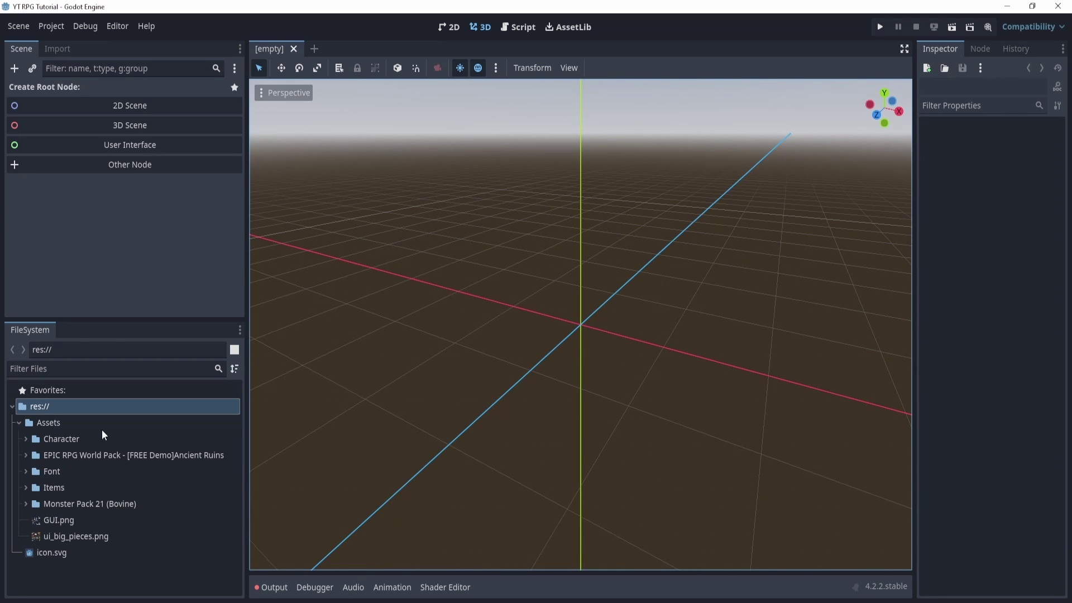
{"action": "left_click", "coordinate": [73, 440]}
{"action": "left_click", "coordinate": [26, 439]}
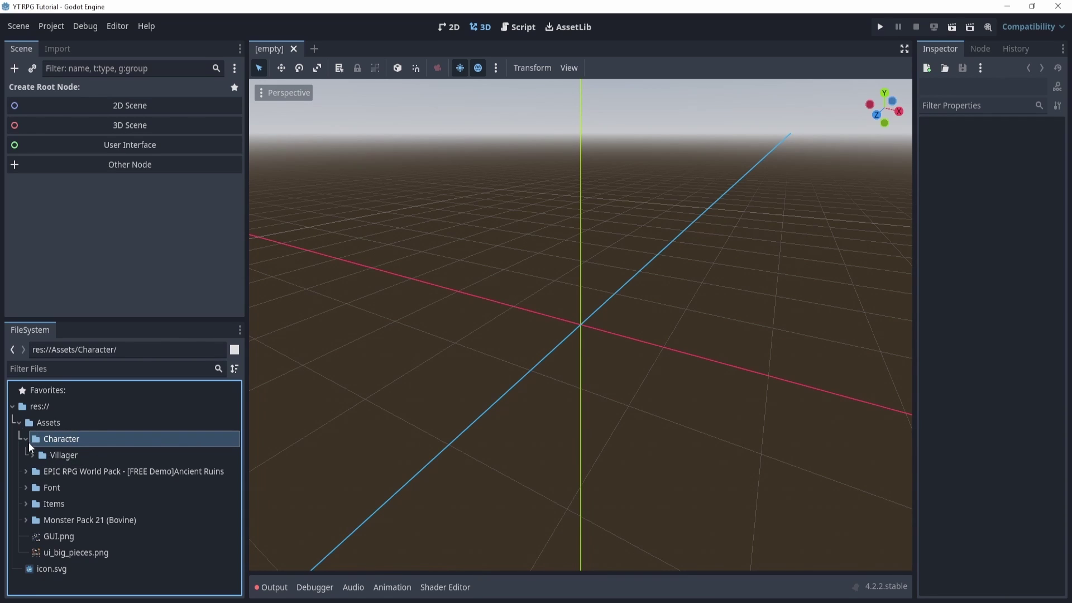
{"action": "left_click", "coordinate": [26, 439]}
{"action": "left_click", "coordinate": [19, 423]}
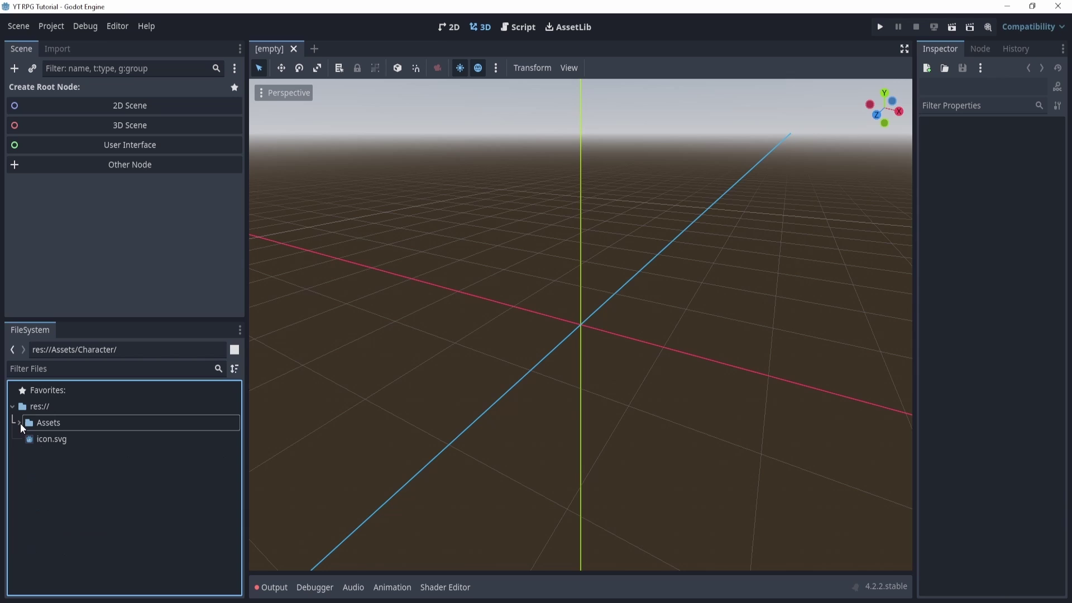
Step: Create a 'Scenes' folder in the project root res://
{"action": "left_click", "coordinate": [38, 410]}
{"action": "right_click", "coordinate": [39, 411]}
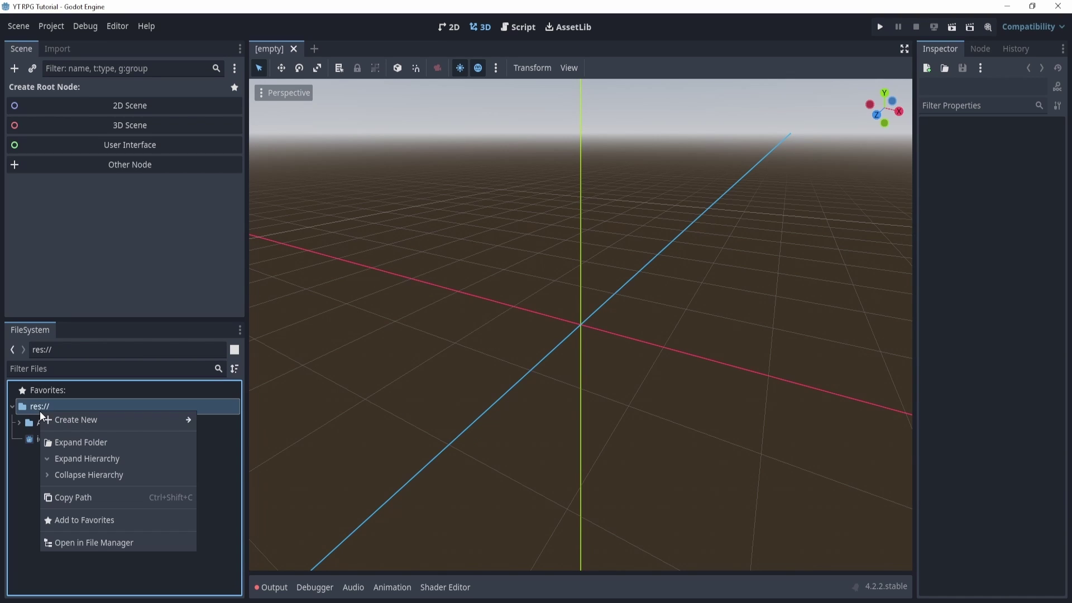
{"action": "mouse_move", "coordinate": [74, 424]}
{"action": "left_click", "coordinate": [220, 426]}
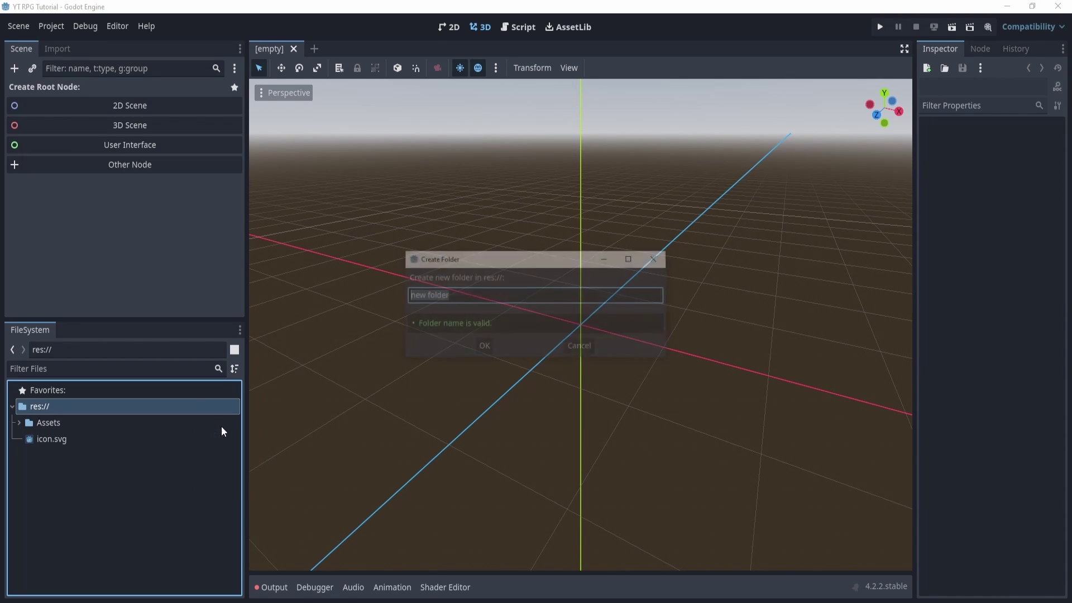
{"action": "type", "text": "Scenes"}
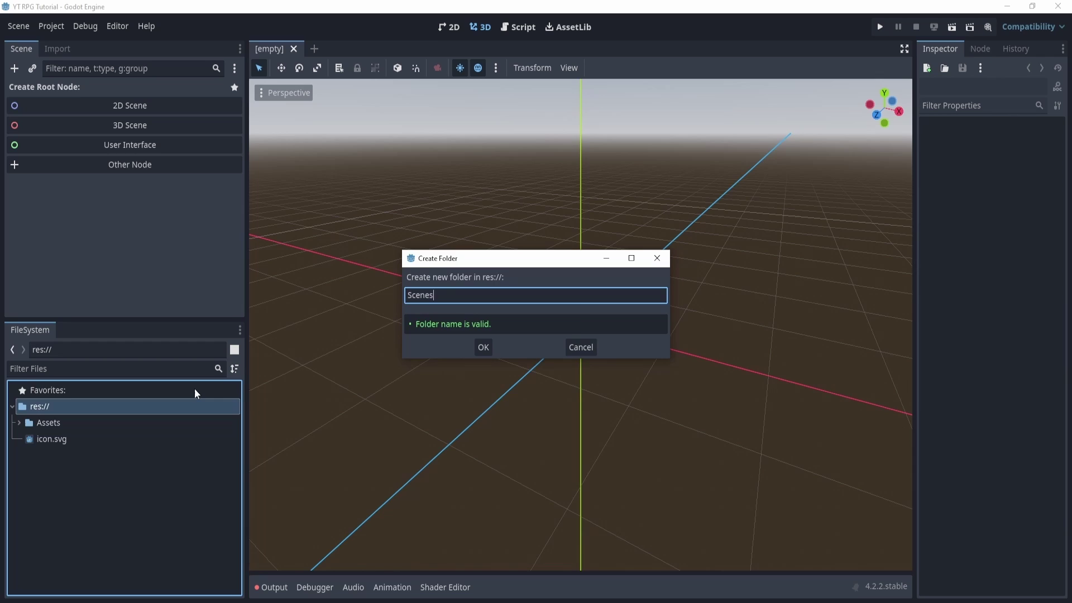
{"action": "key", "text": "Return"}
Step: Create a 'Scripts' folder in res:// and select it
{"action": "right_click", "coordinate": [217, 411]}
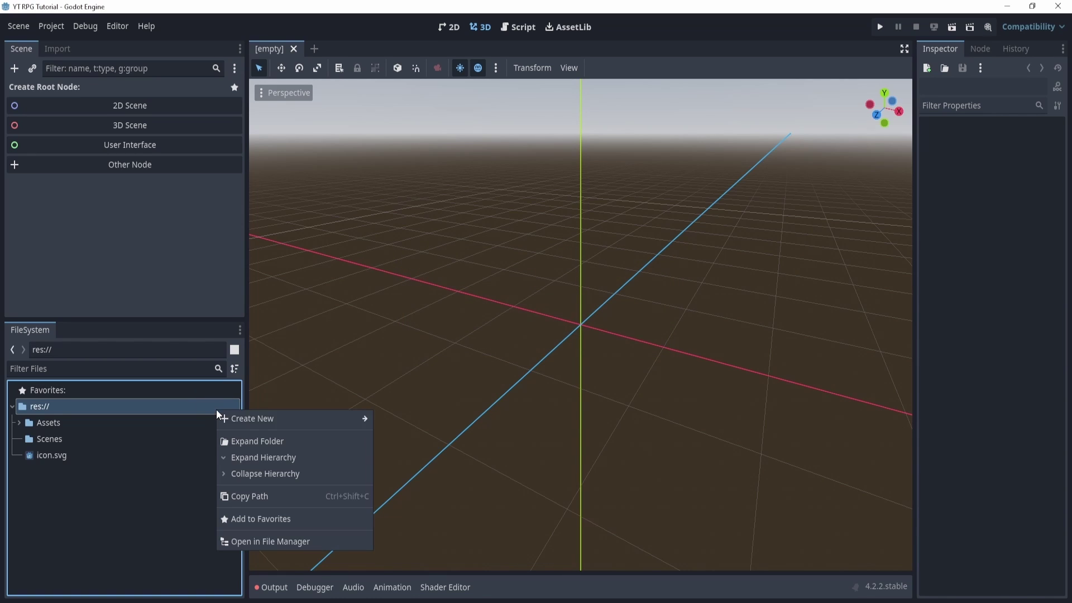
{"action": "mouse_move", "coordinate": [269, 420]}
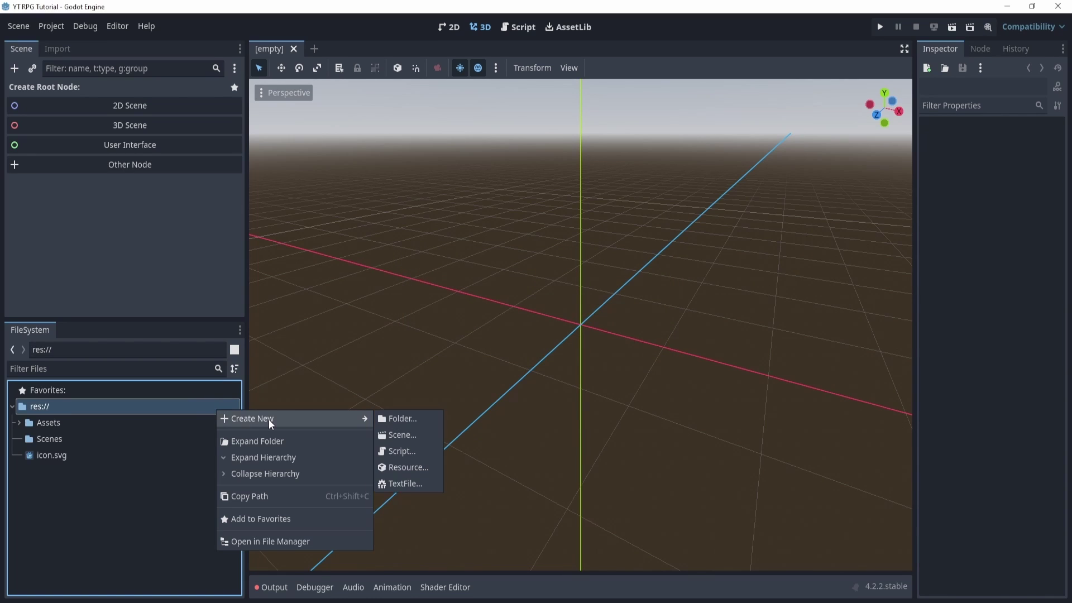
{"action": "left_click", "coordinate": [427, 416]}
{"action": "type", "text": "Scripts"}
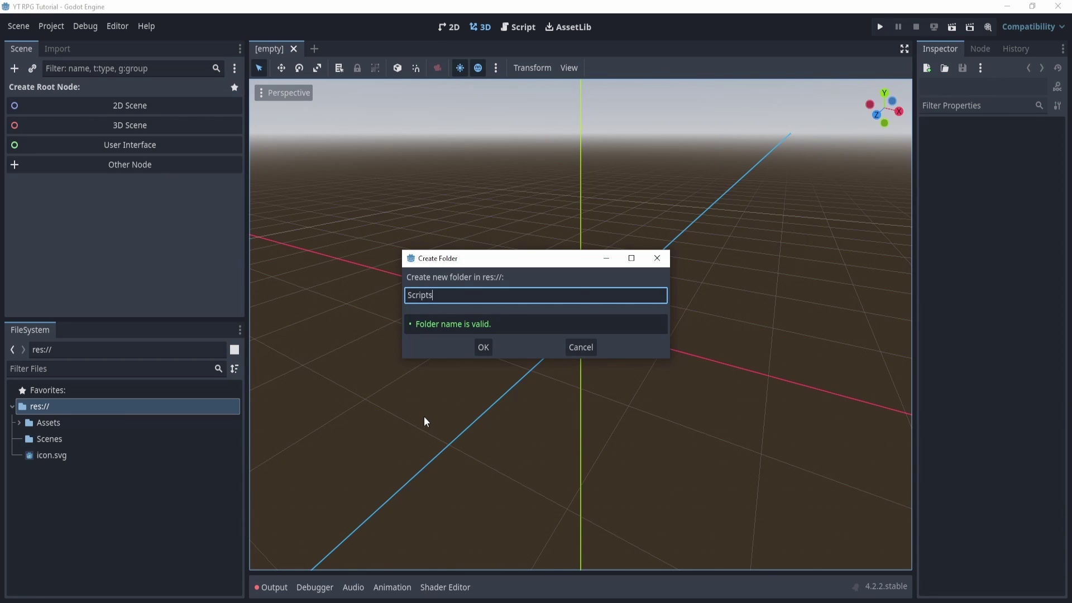
{"action": "key", "text": "Return"}
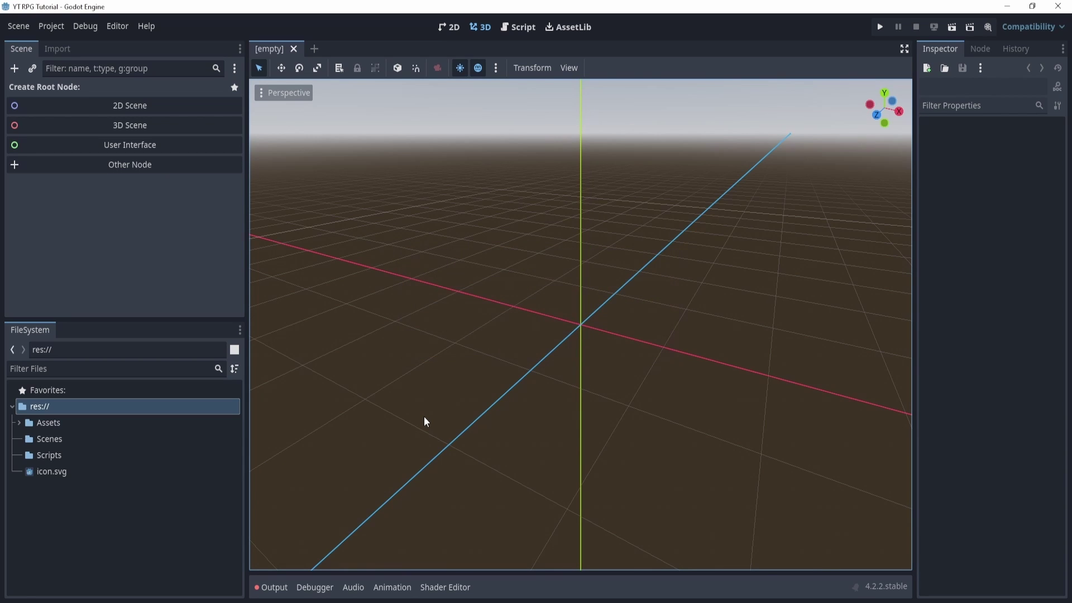
{"action": "left_click", "coordinate": [73, 456]}
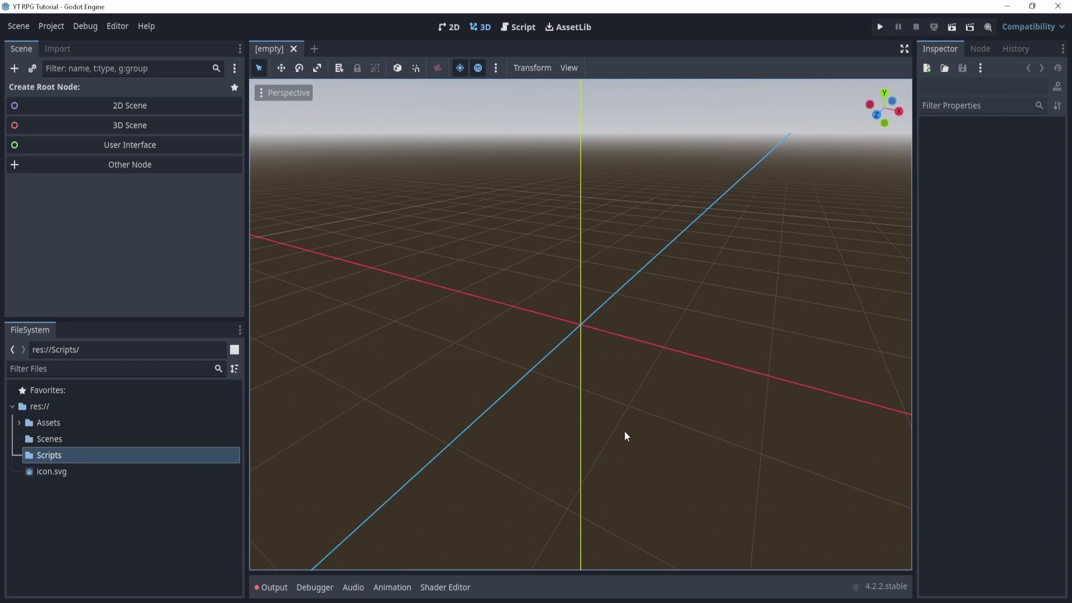
Step: Switch to the 2D workspace and choose 2D Scene to create a Node2D root
{"action": "left_click", "coordinate": [451, 27]}
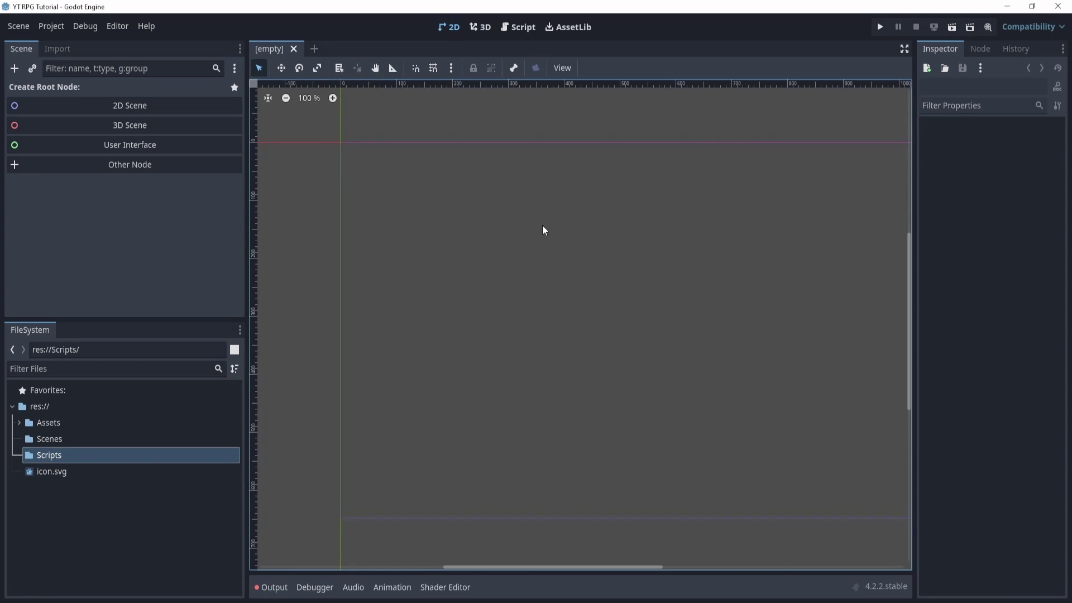
{"action": "scroll", "coordinate": [527, 295], "scroll_direction": "down", "scroll_amount": 1}
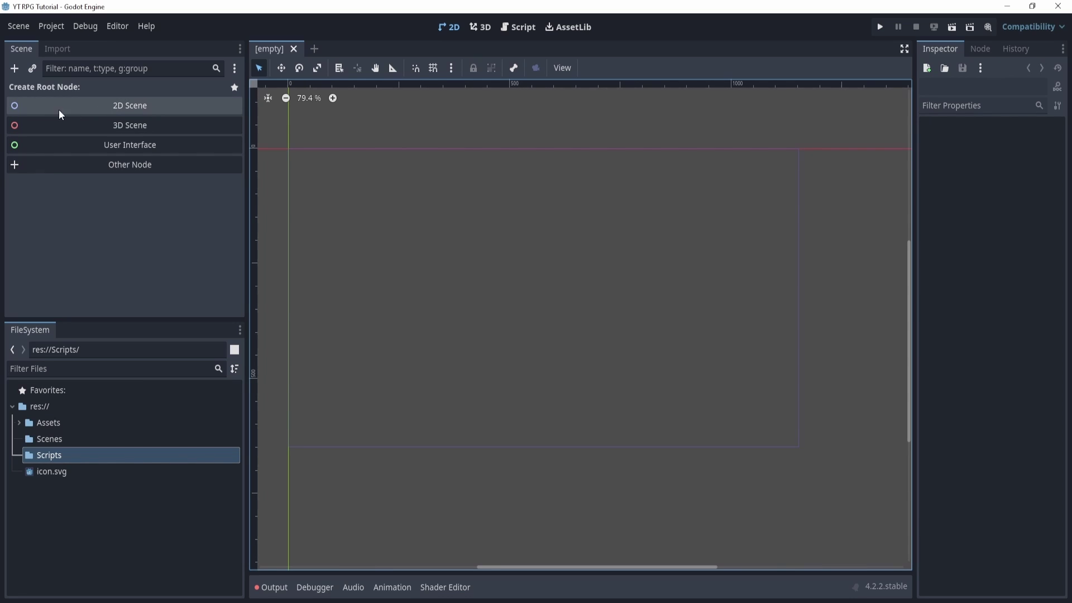
{"action": "left_click", "coordinate": [126, 108]}
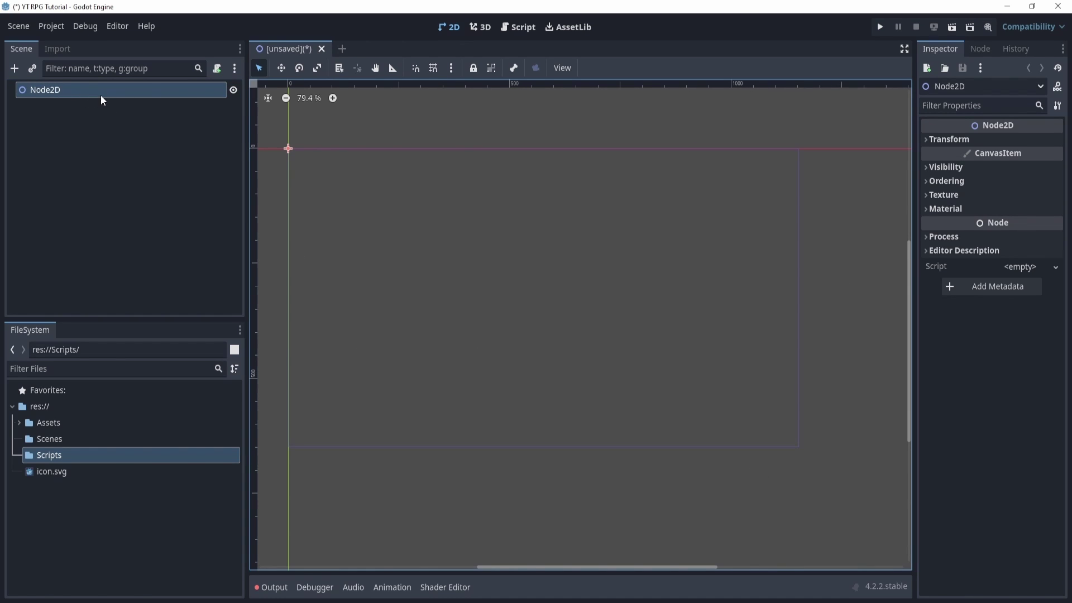
{"action": "right_click", "coordinate": [190, 91]}
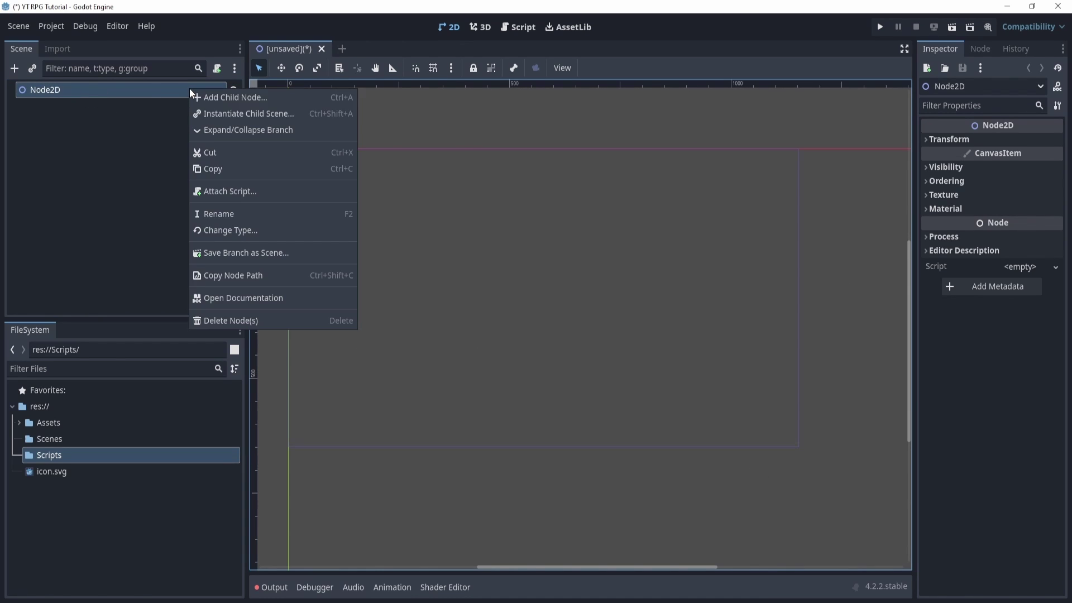
{"action": "left_click", "coordinate": [252, 230]}
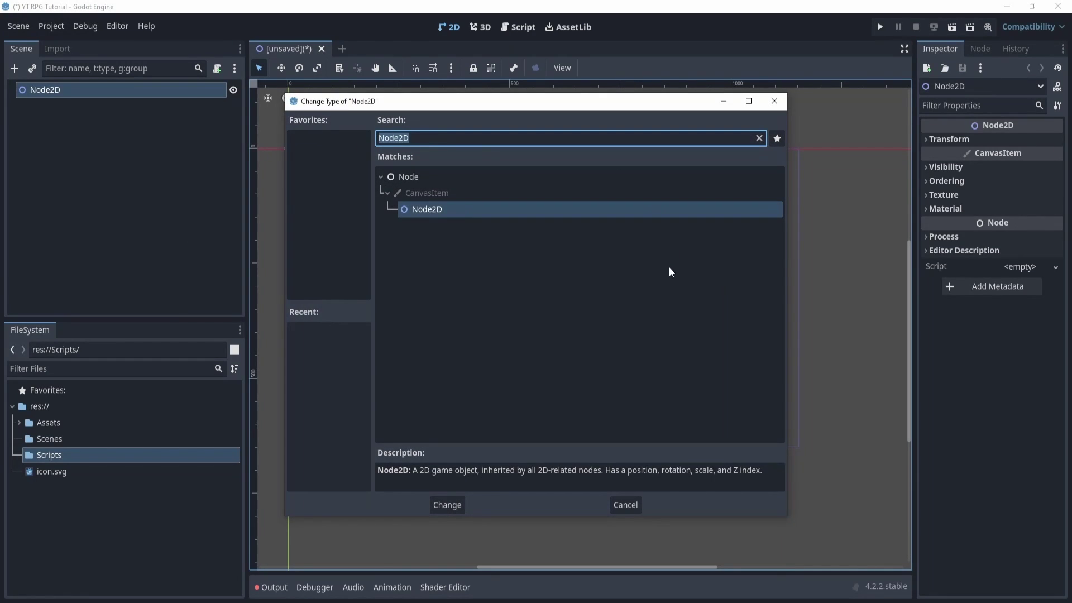
{"action": "left_click", "coordinate": [758, 138]}
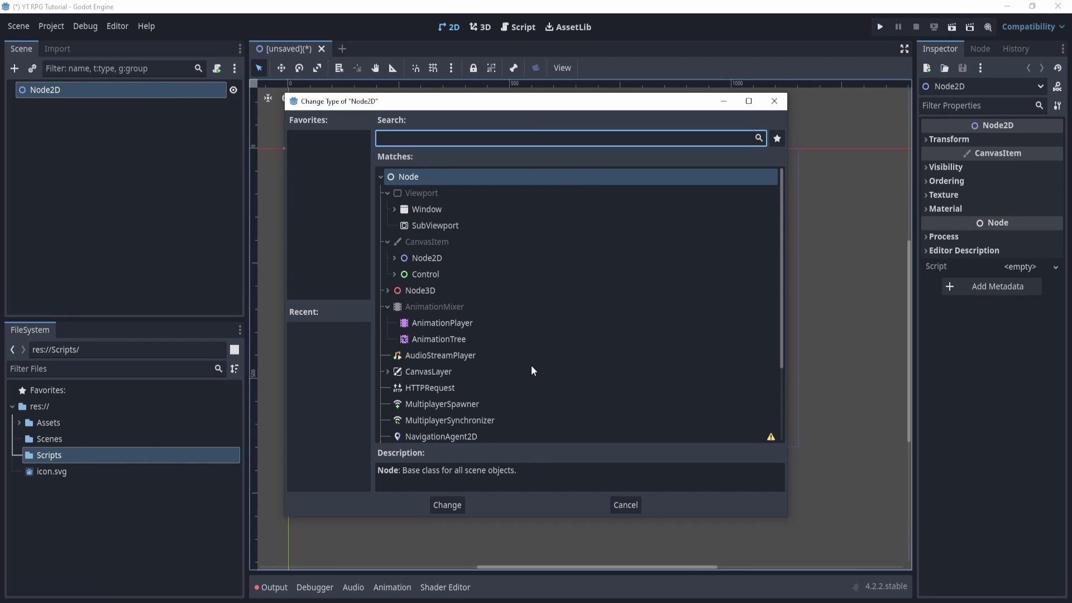
{"action": "left_click", "coordinate": [629, 507]}
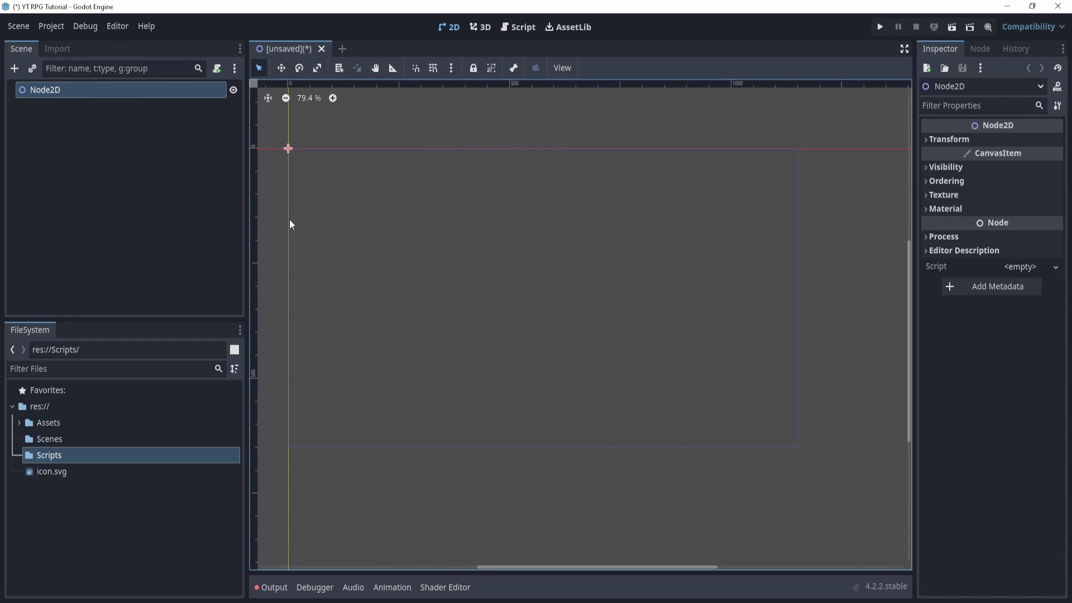
Step: Rename the Node2D root node to World
{"action": "double_click", "coordinate": [72, 90]}
{"action": "type", "text": "World"}
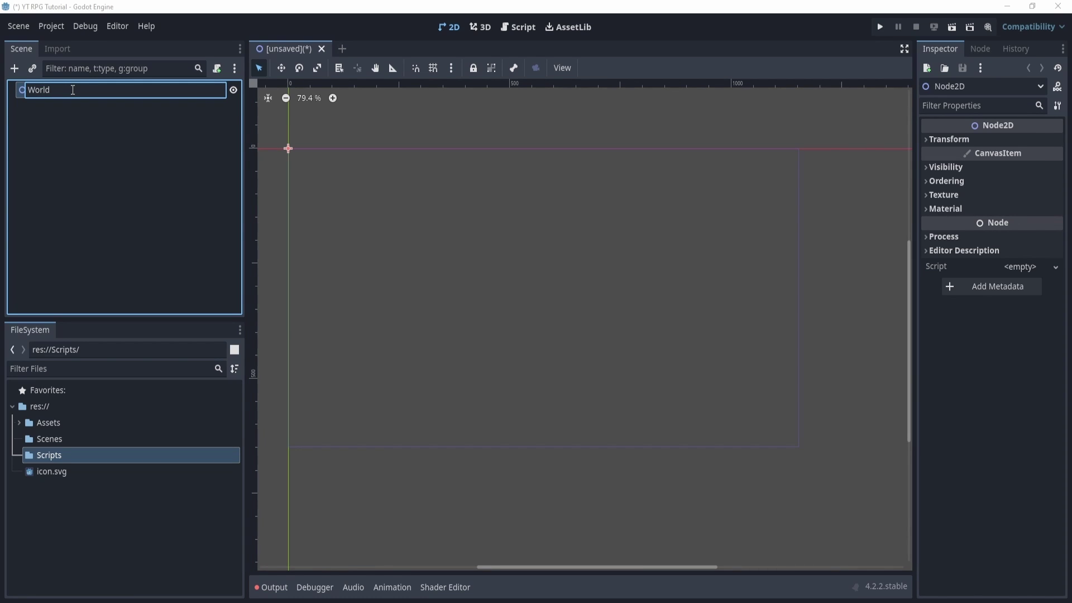
{"action": "key", "text": "Return"}
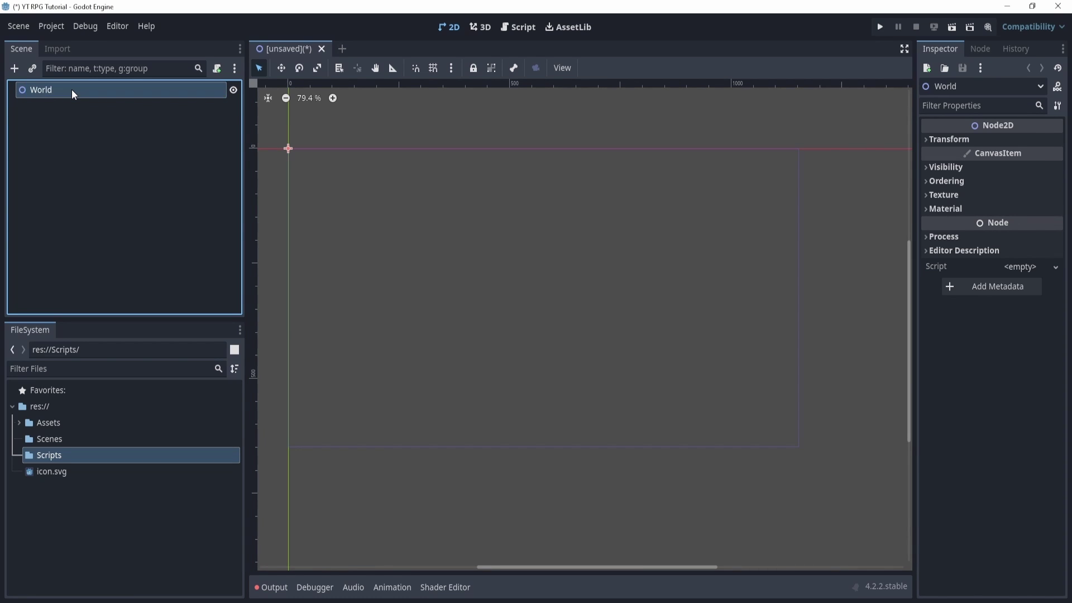
Step: Save the scene as world.tscn in the Scenes folder and locate it in FileSystem
{"action": "key", "text": "ctrl+s"}
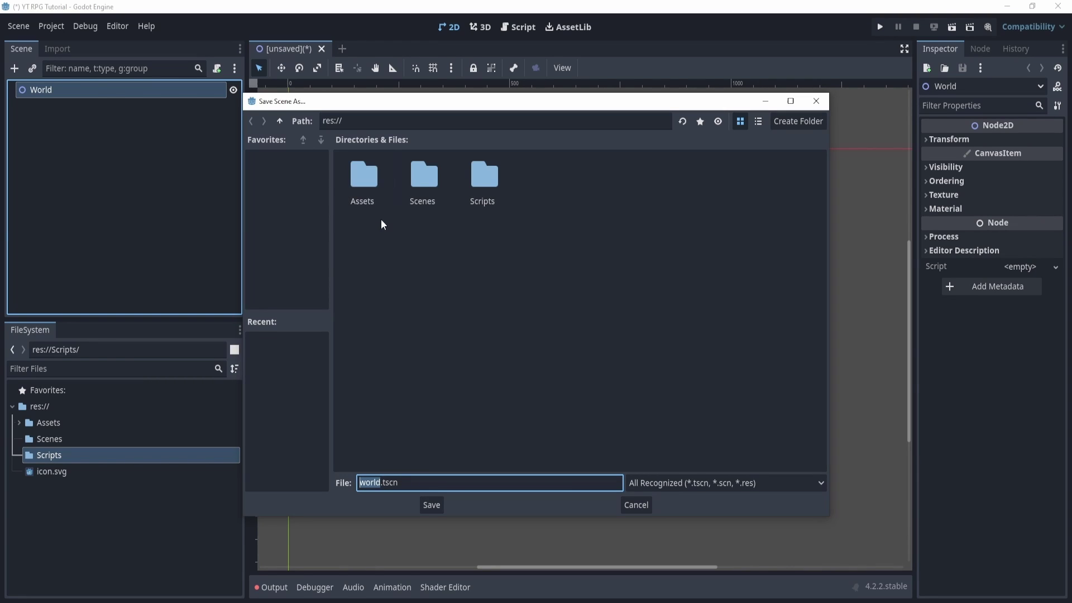
{"action": "left_click", "coordinate": [430, 205]}
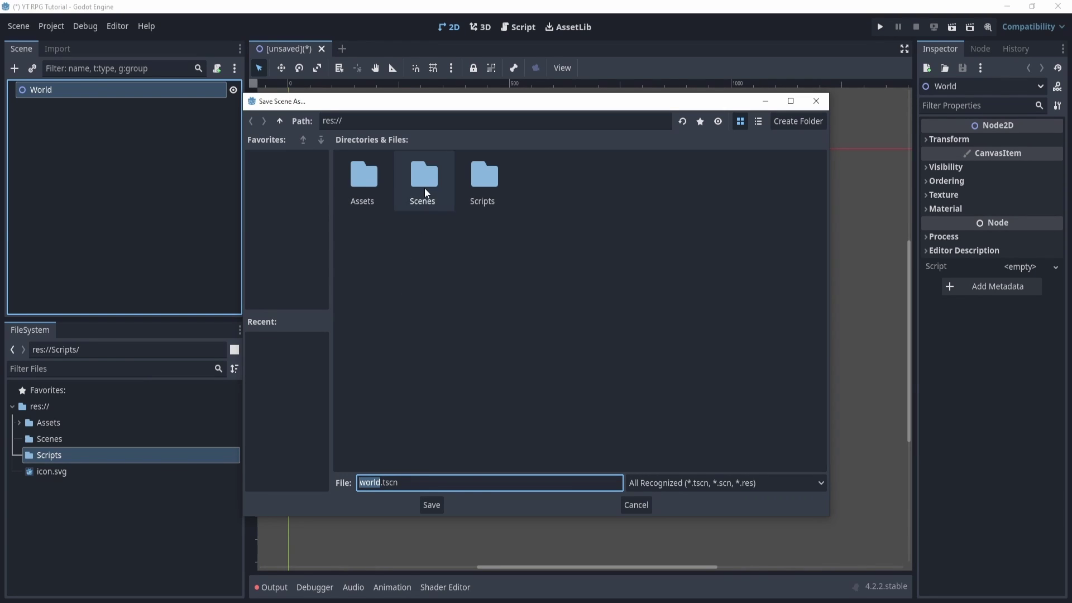
{"action": "double_click", "coordinate": [424, 188]}
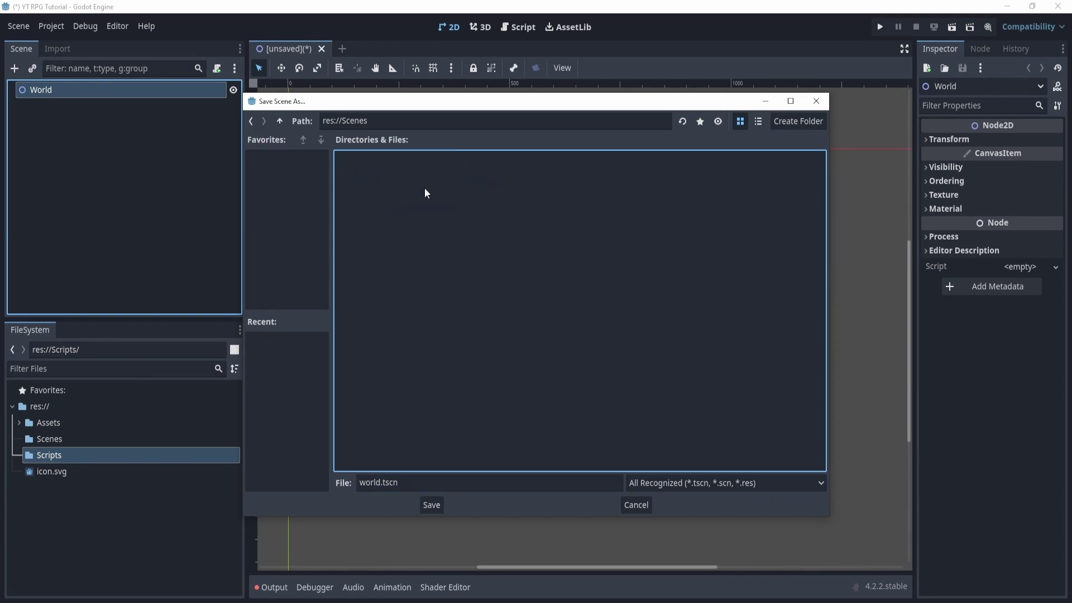
{"action": "left_click", "coordinate": [431, 505]}
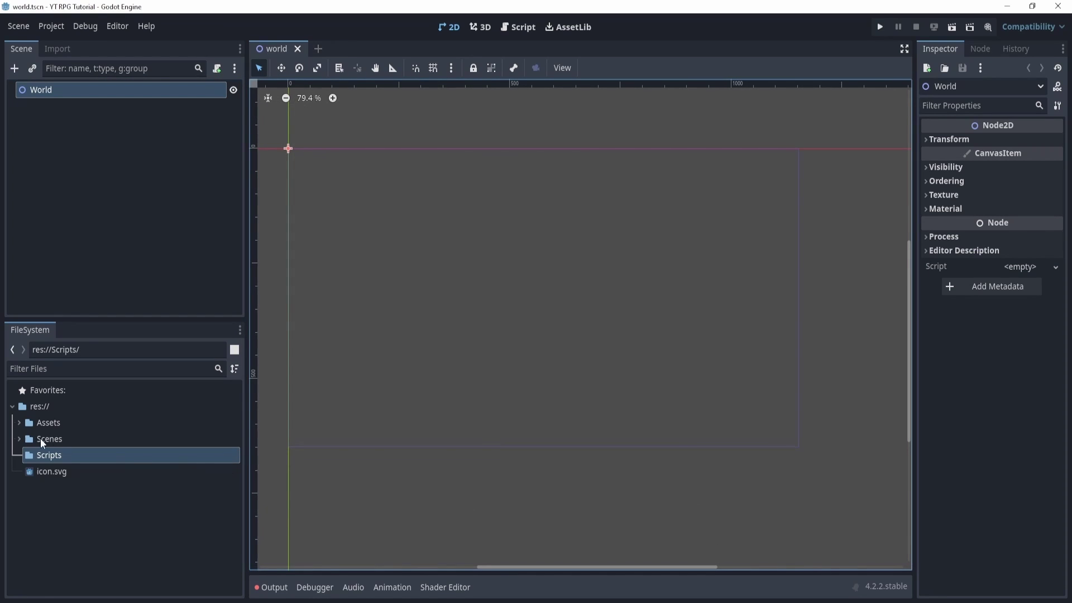
{"action": "left_click", "coordinate": [19, 439]}
{"action": "left_click", "coordinate": [72, 460]}
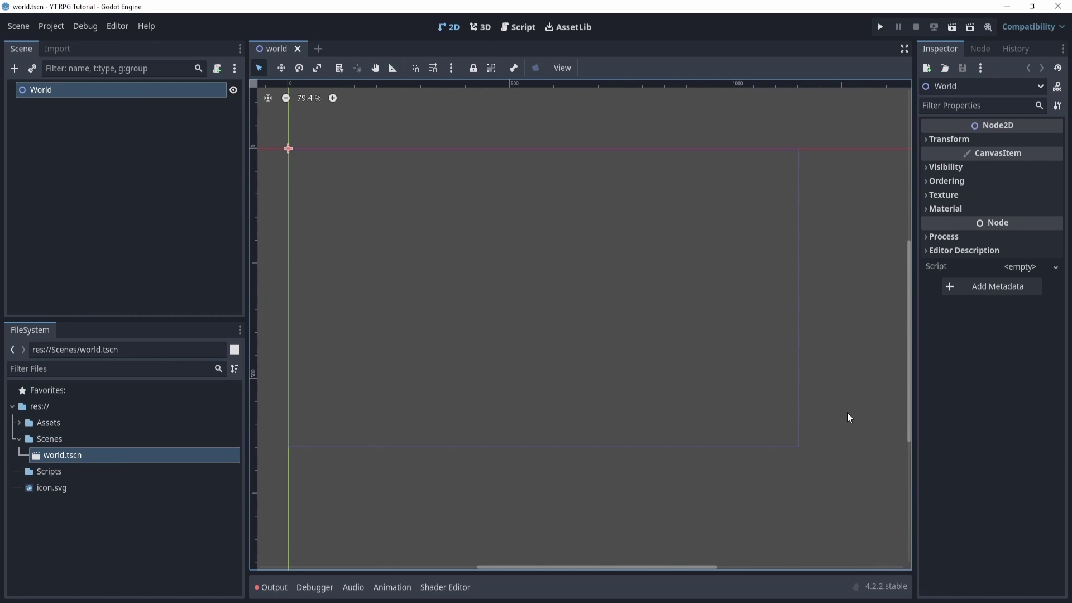
Step: Run the game, set the current world scene as main scene, and stop it
{"action": "left_click", "coordinate": [880, 28]}
{"action": "left_click", "coordinate": [618, 331]}
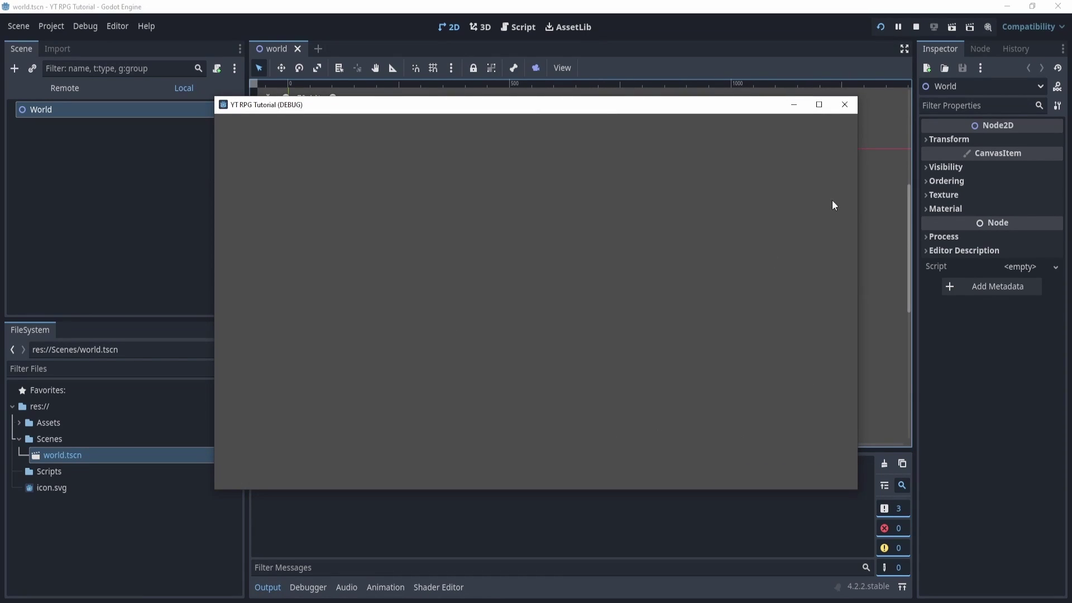
{"action": "left_click", "coordinate": [842, 106]}
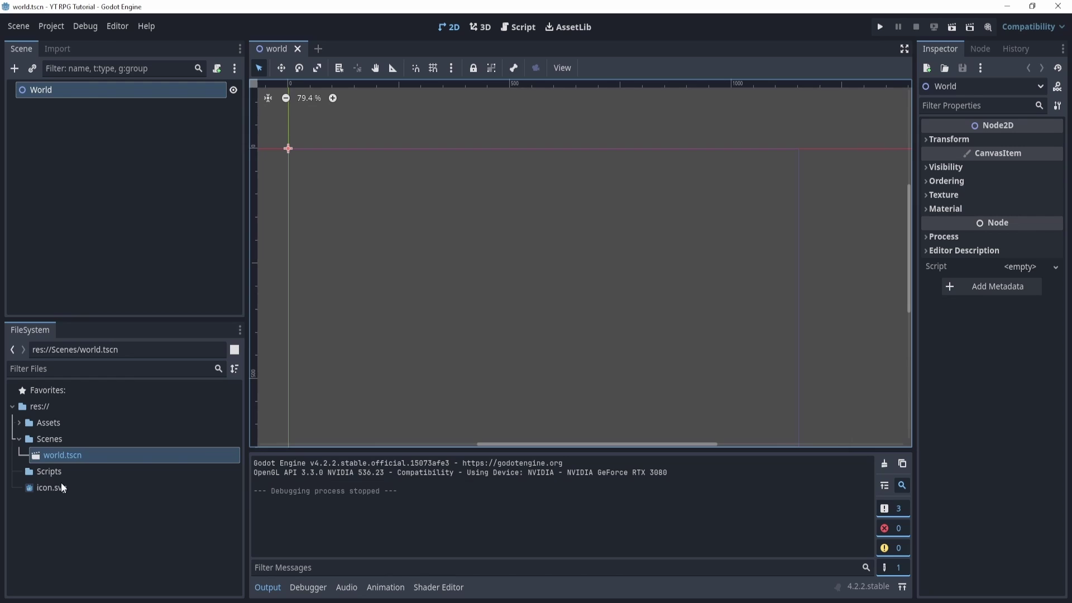
Step: Add the Godot icon sprite to the scene and test-run the game
{"action": "left_click_drag", "start_coordinate": [62, 488], "coordinate": [498, 273]}
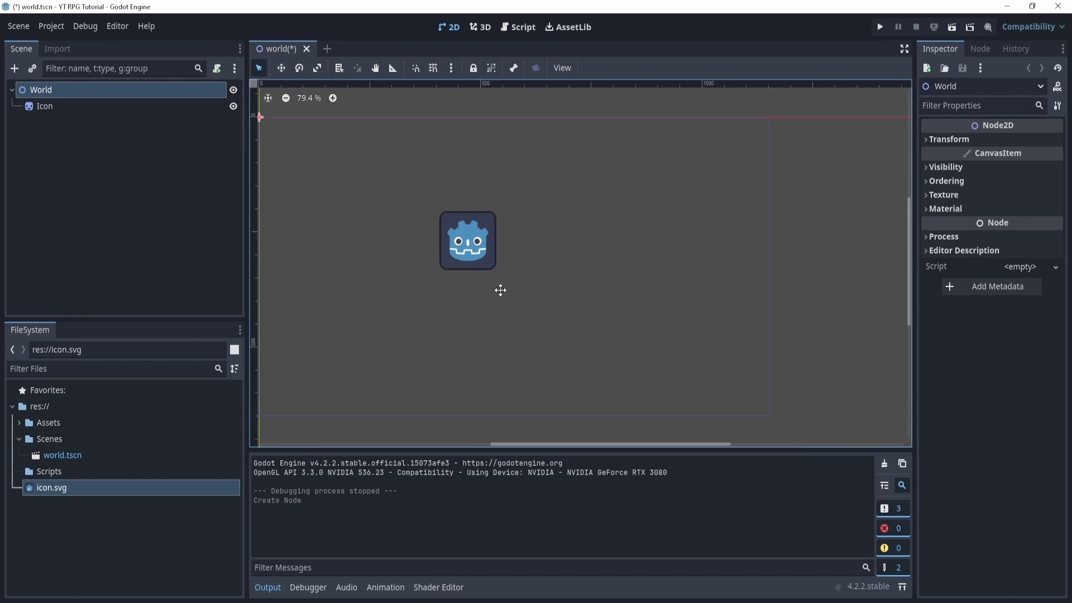
{"action": "scroll", "coordinate": [433, 210], "scroll_direction": "down", "scroll_amount": 1}
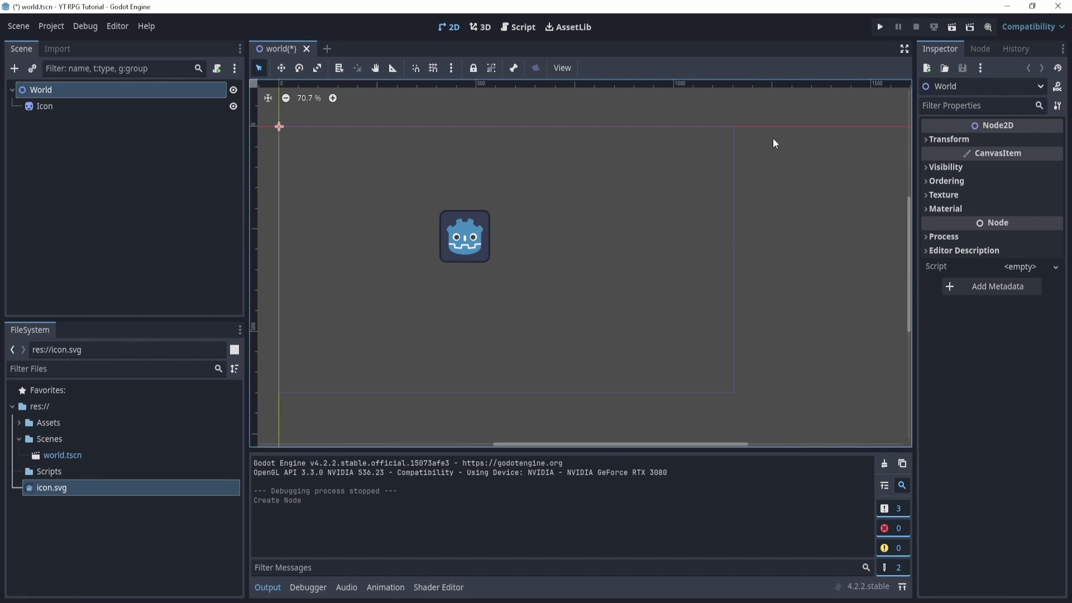
{"action": "left_click", "coordinate": [880, 27]}
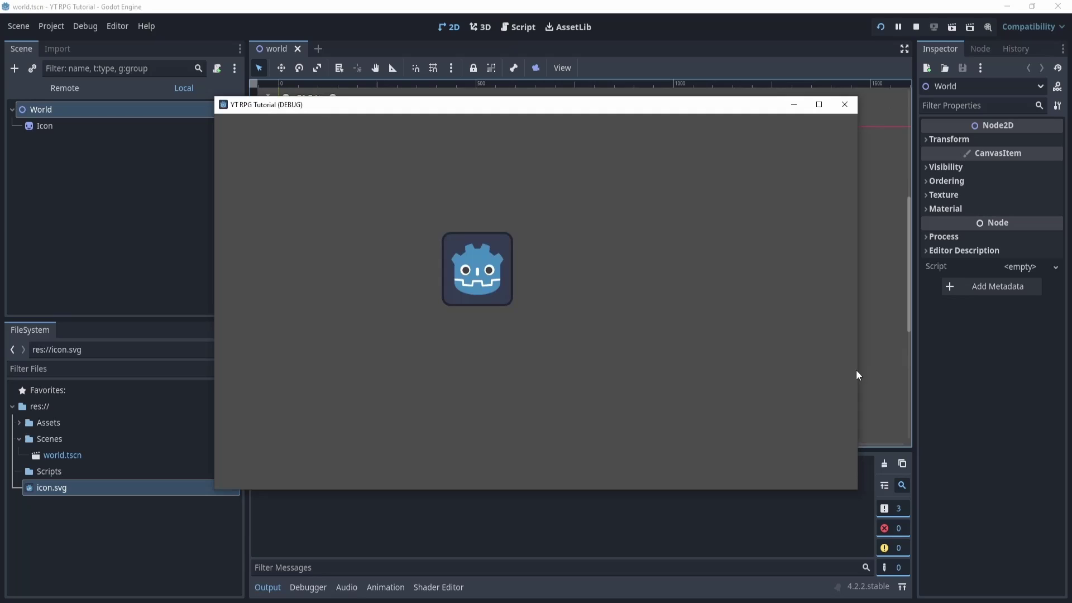
{"action": "left_click", "coordinate": [843, 106]}
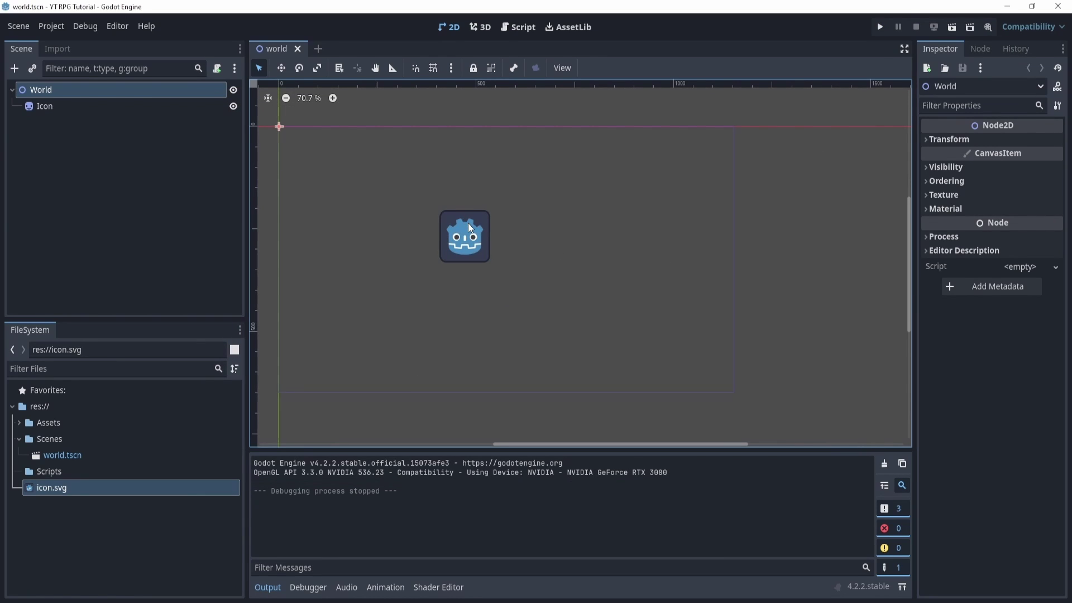
Step: Add Assets/Character/Villager/Idle/Villager_Idle.png to the scene as a VillagerIdle sprite
{"action": "scroll", "coordinate": [468, 223], "scroll_direction": "up", "scroll_amount": 16}
{"action": "scroll", "coordinate": [509, 159], "scroll_direction": "up", "scroll_amount": 4}
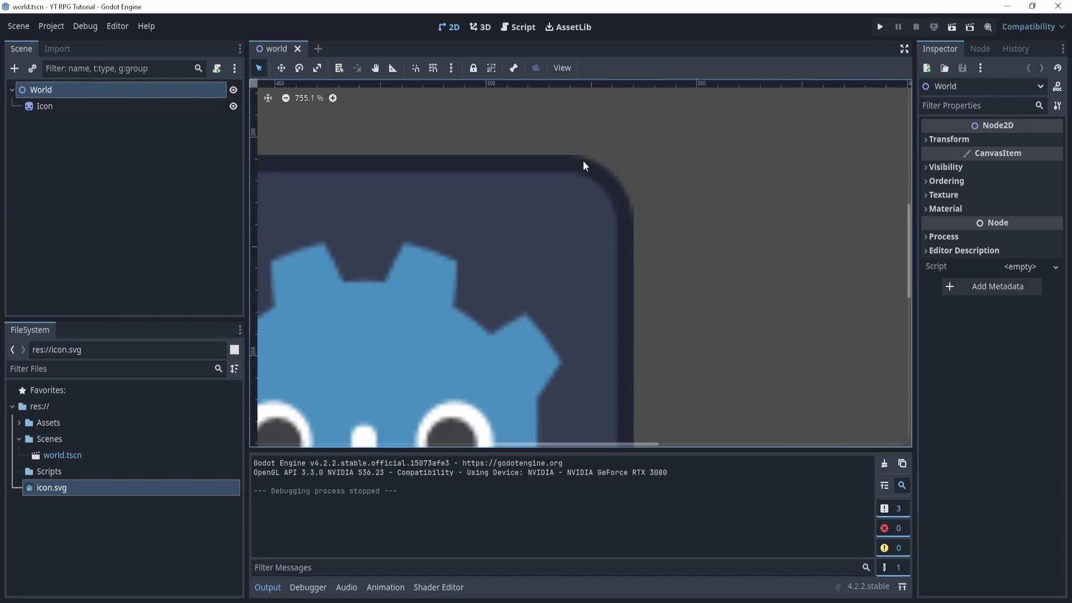
{"action": "left_click", "coordinate": [19, 422]}
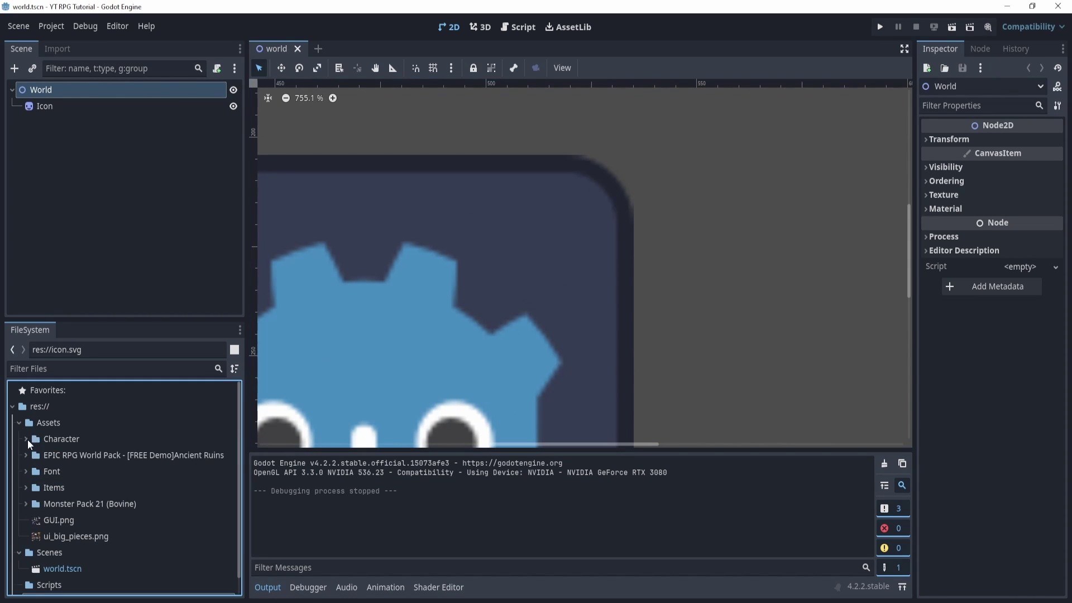
{"action": "left_click", "coordinate": [26, 439]}
{"action": "left_click", "coordinate": [32, 455]}
{"action": "scroll", "coordinate": [53, 443], "scroll_direction": "down", "scroll_amount": 2}
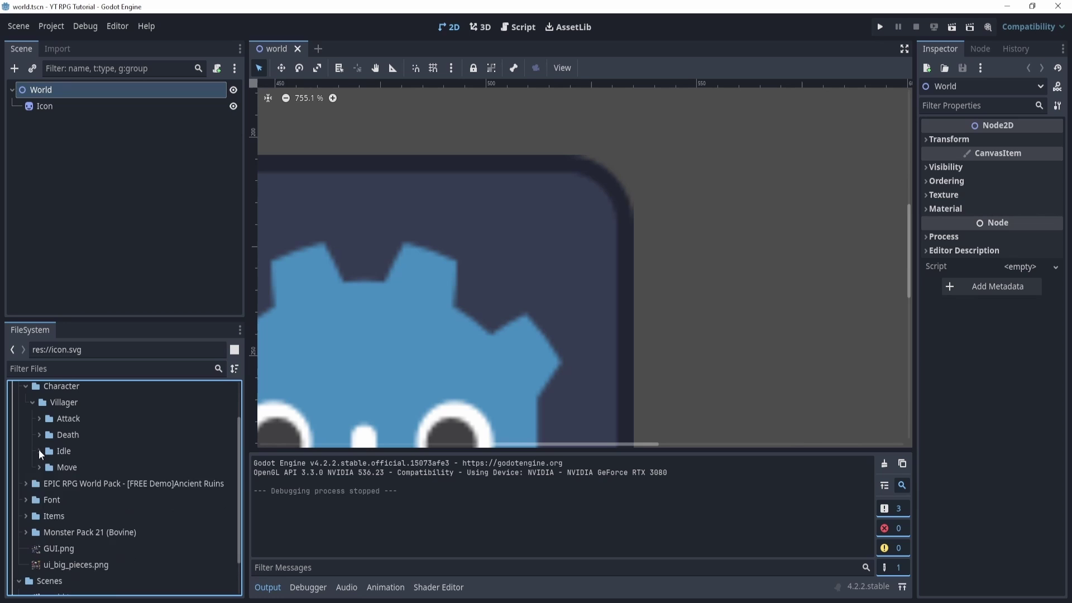
{"action": "left_click", "coordinate": [38, 449]}
{"action": "left_click_drag", "start_coordinate": [76, 479], "coordinate": [632, 331]}
{"action": "scroll", "coordinate": [632, 332], "scroll_direction": "down", "scroll_amount": 9}
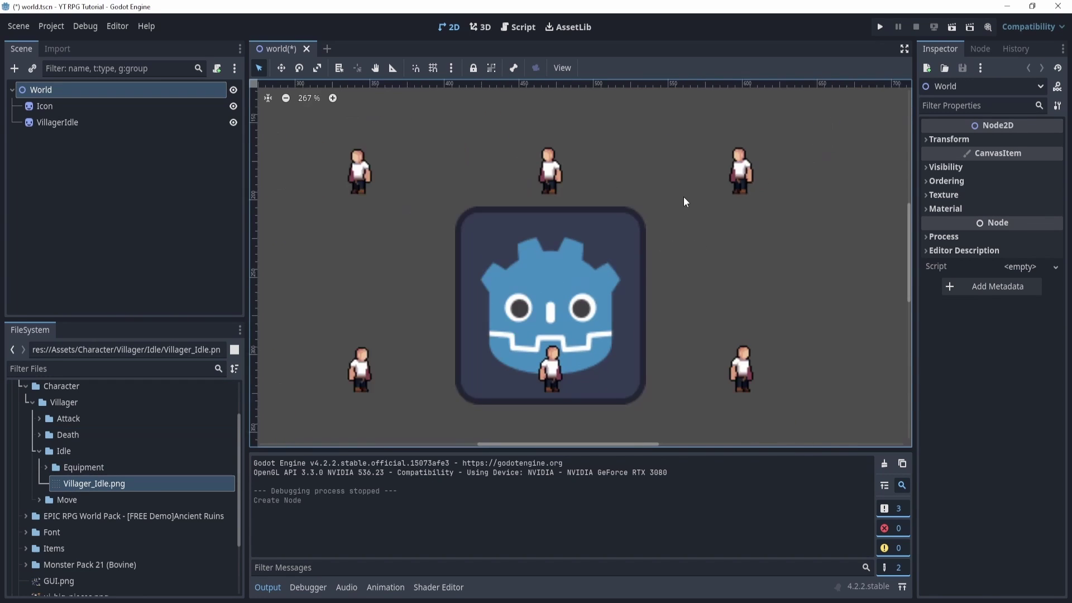
{"action": "scroll", "coordinate": [732, 212], "scroll_direction": "up", "scroll_amount": 16}
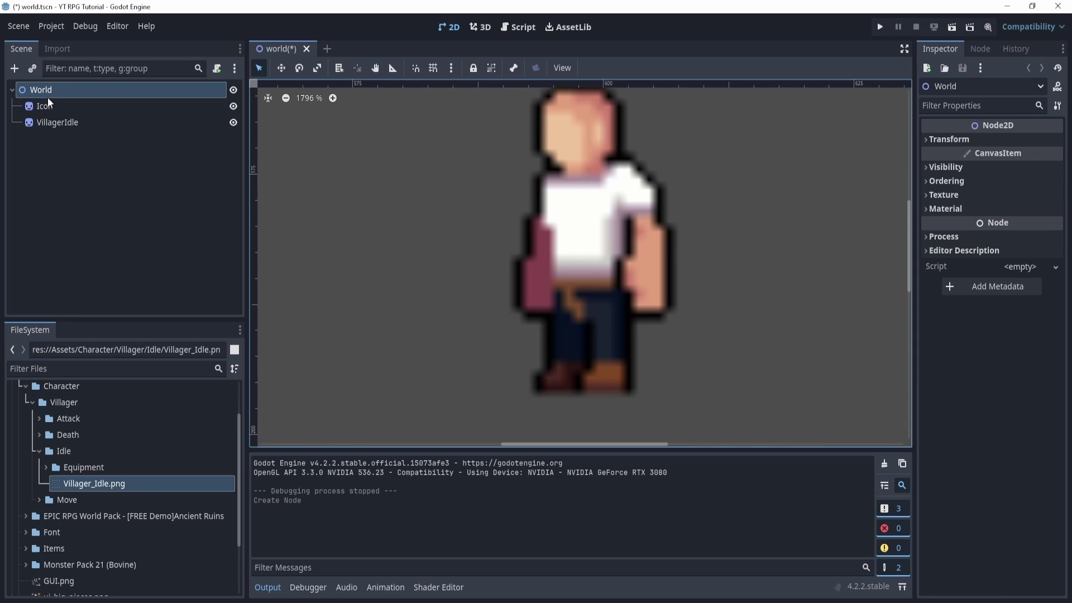
Step: Set the project's Default Texture Filter to Nearest in Project Settings
{"action": "left_click", "coordinate": [57, 26]}
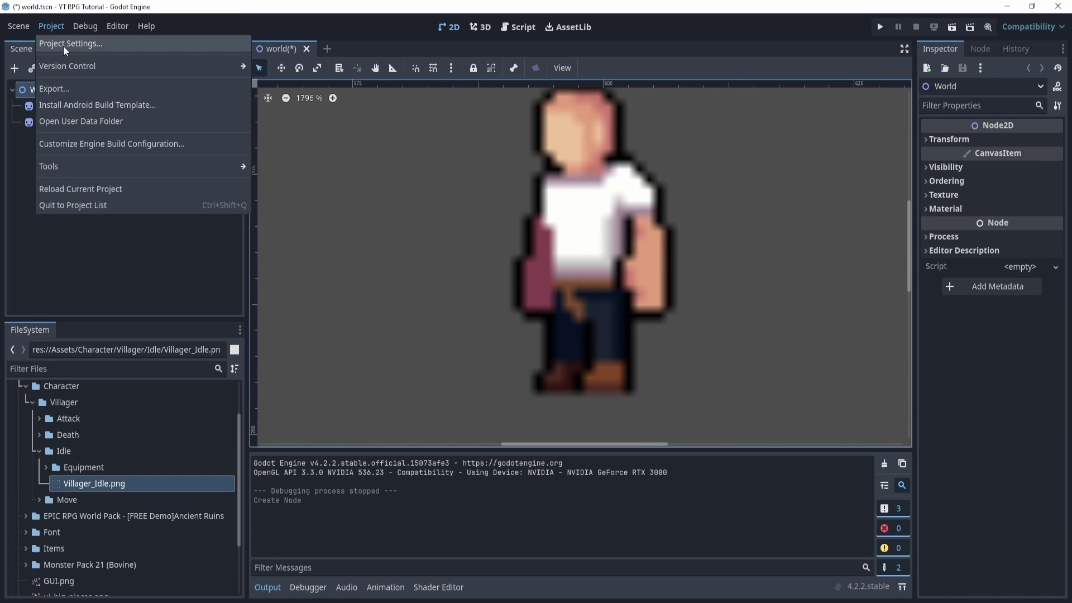
{"action": "left_click", "coordinate": [62, 46]}
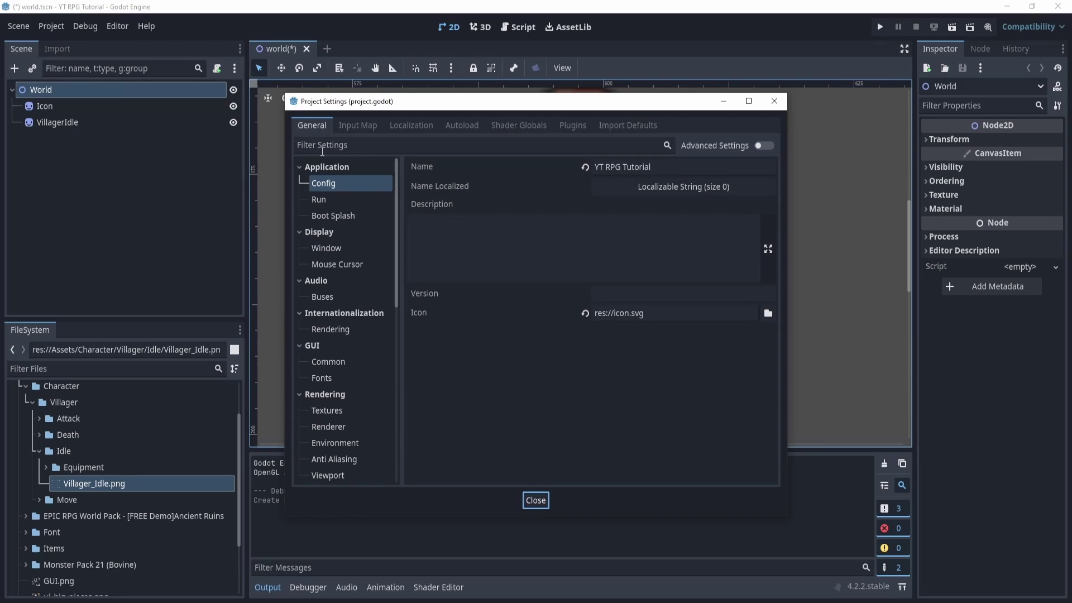
{"action": "left_click", "coordinate": [322, 148]}
{"action": "type", "text": "filter"}
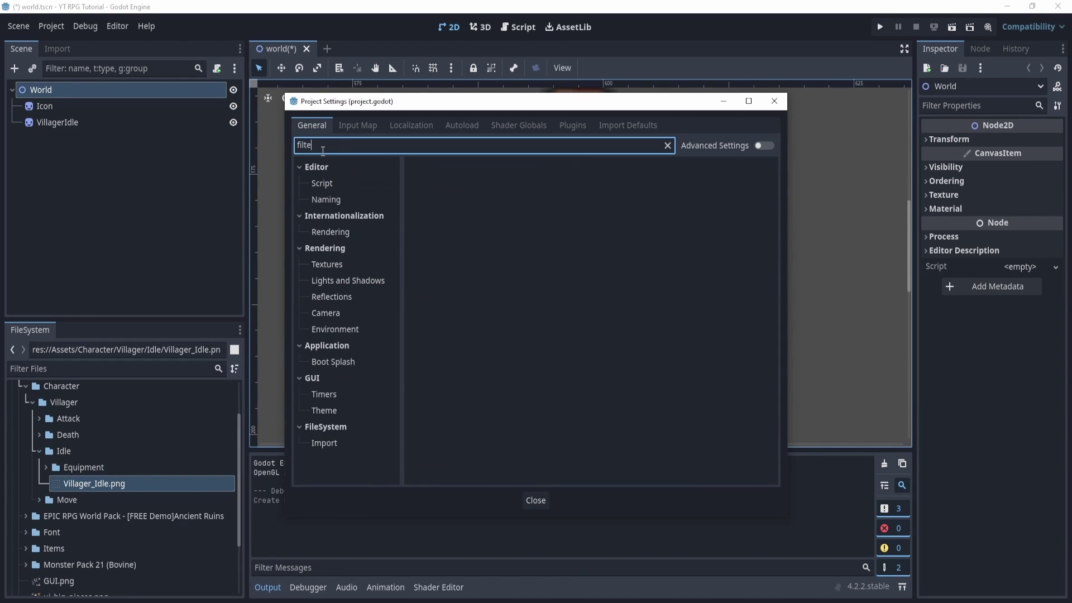
{"action": "left_click", "coordinate": [336, 182]}
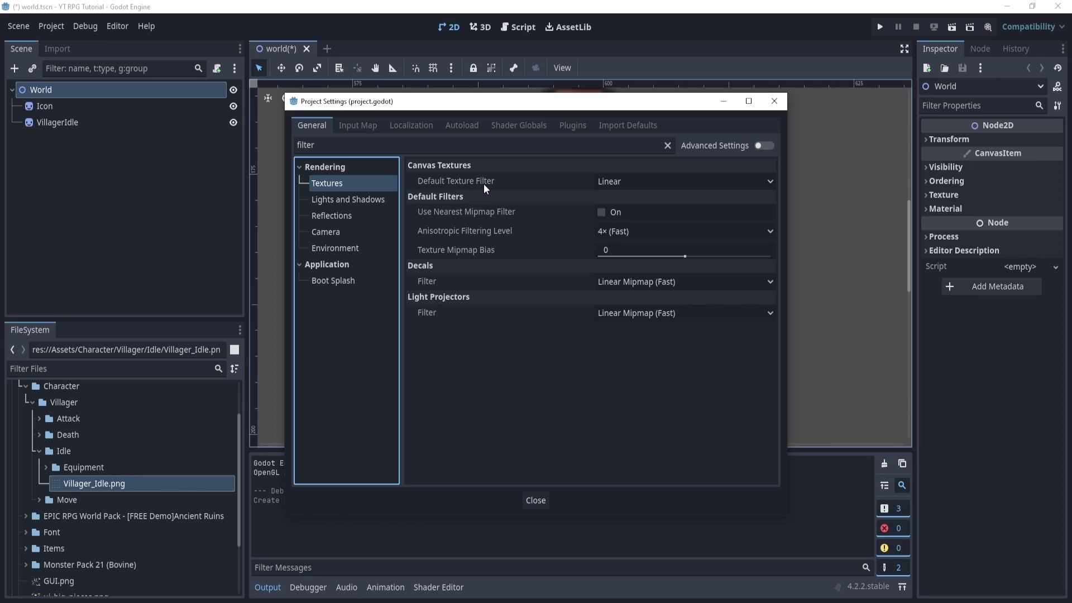
{"action": "left_click", "coordinate": [614, 185]}
{"action": "left_click", "coordinate": [638, 202]}
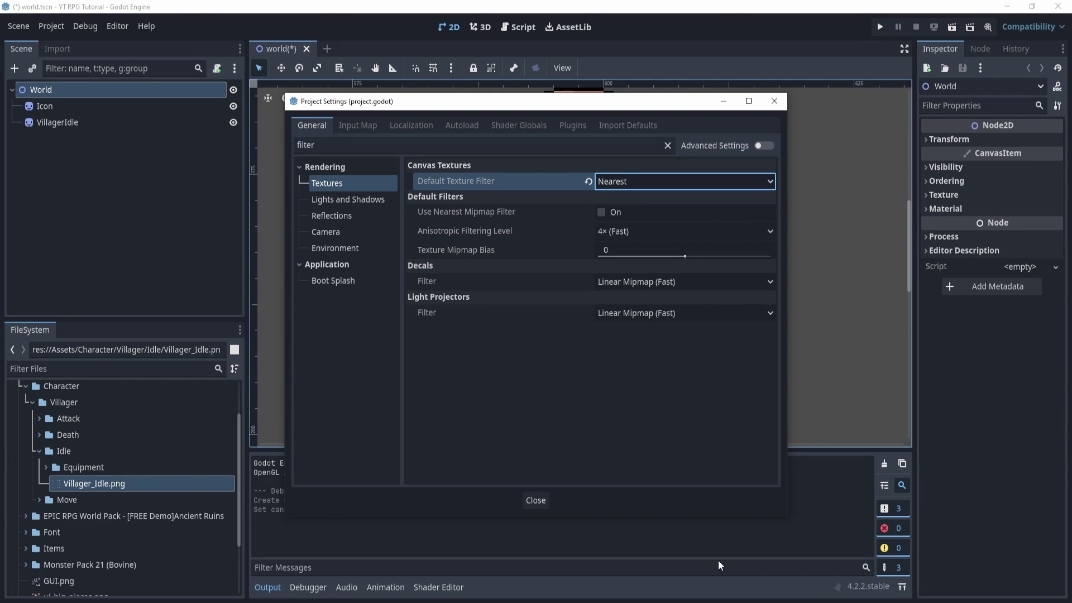
{"action": "left_click", "coordinate": [537, 500]}
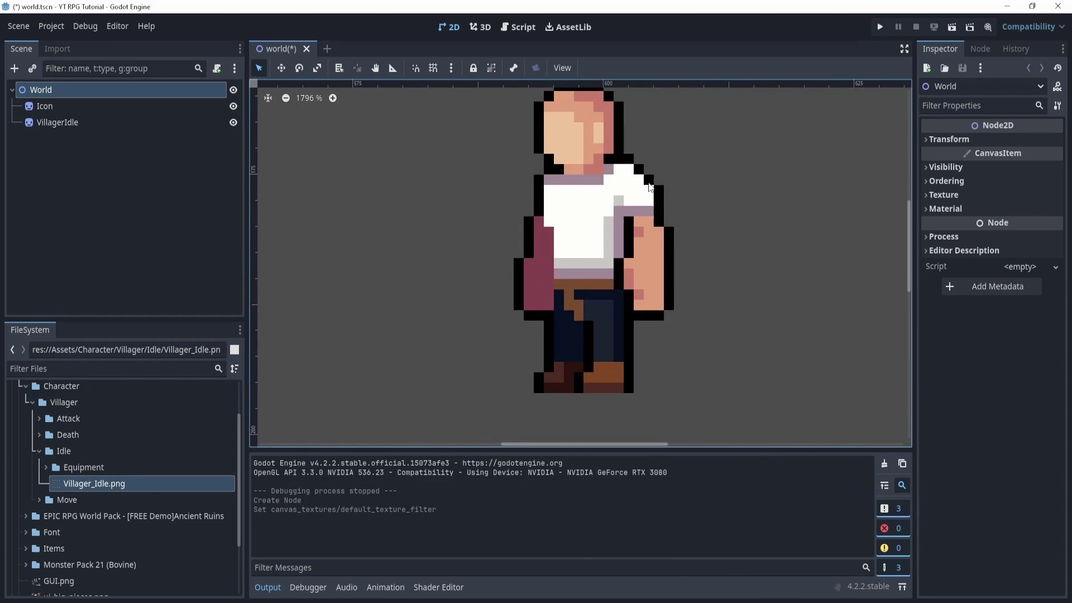
Step: Delete the Icon and VillagerIdle sprites, leaving only the World node
{"action": "scroll", "coordinate": [548, 351], "scroll_direction": "down", "scroll_amount": 5}
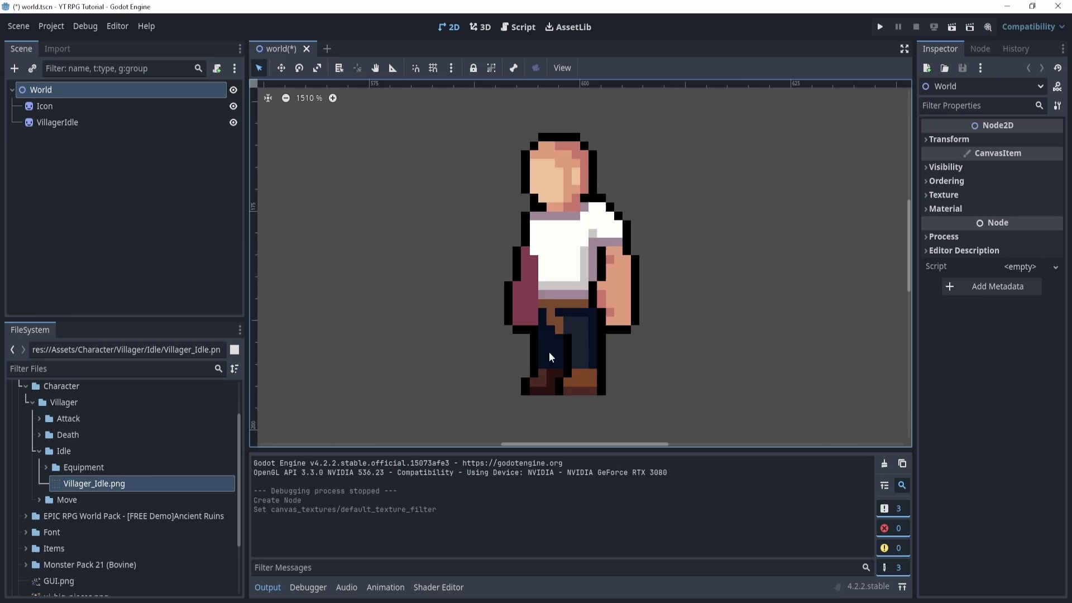
{"action": "scroll", "coordinate": [600, 366], "scroll_direction": "down", "scroll_amount": 7}
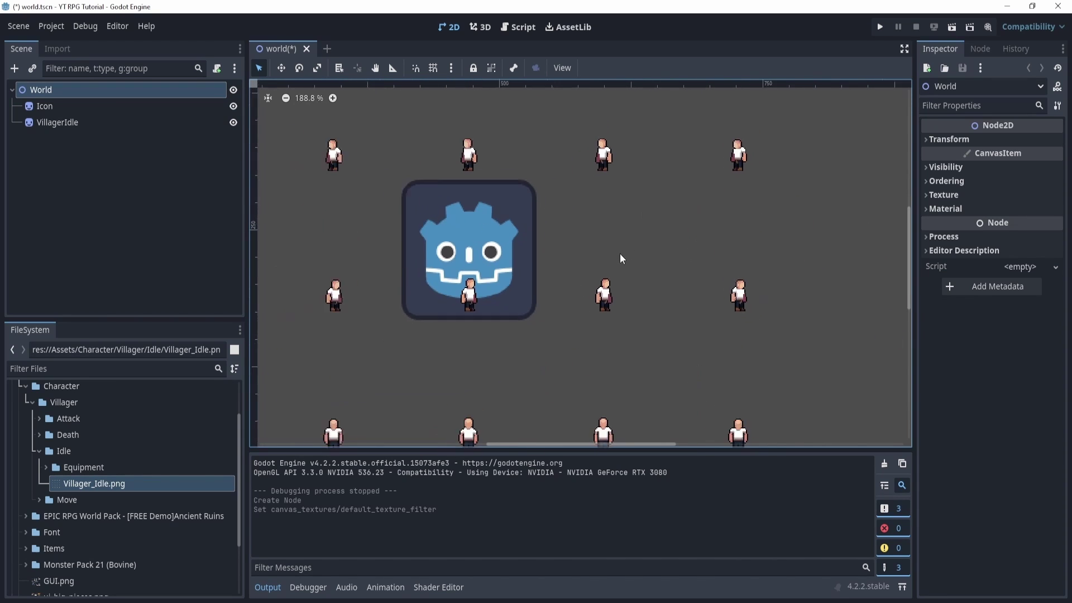
{"action": "left_click", "coordinate": [40, 120]}
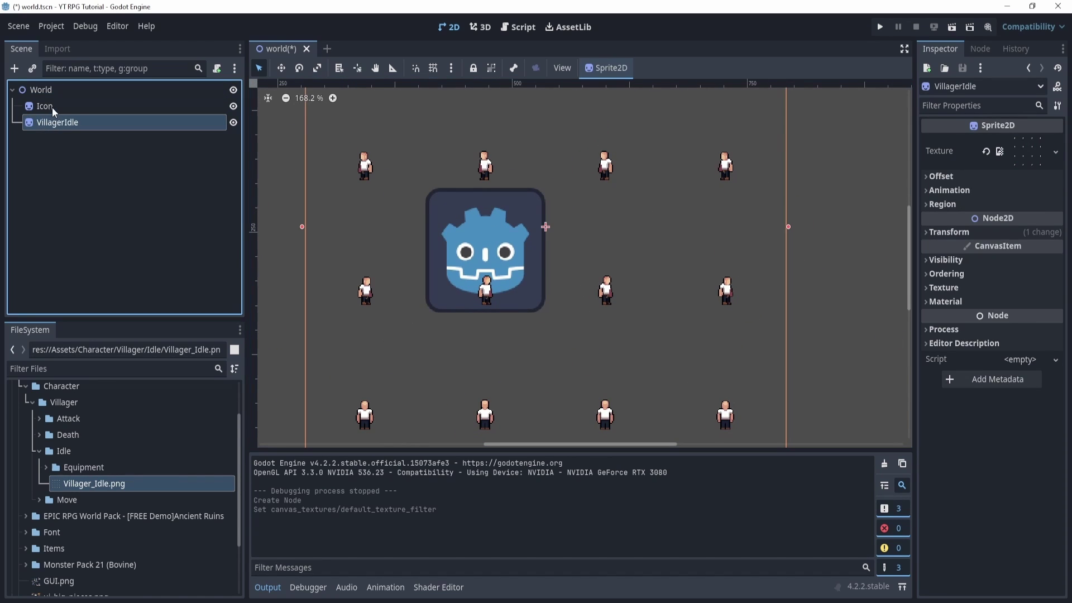
{"action": "left_click", "coordinate": [52, 106], "text": "ctrl"}
{"action": "key", "text": "Delete"}
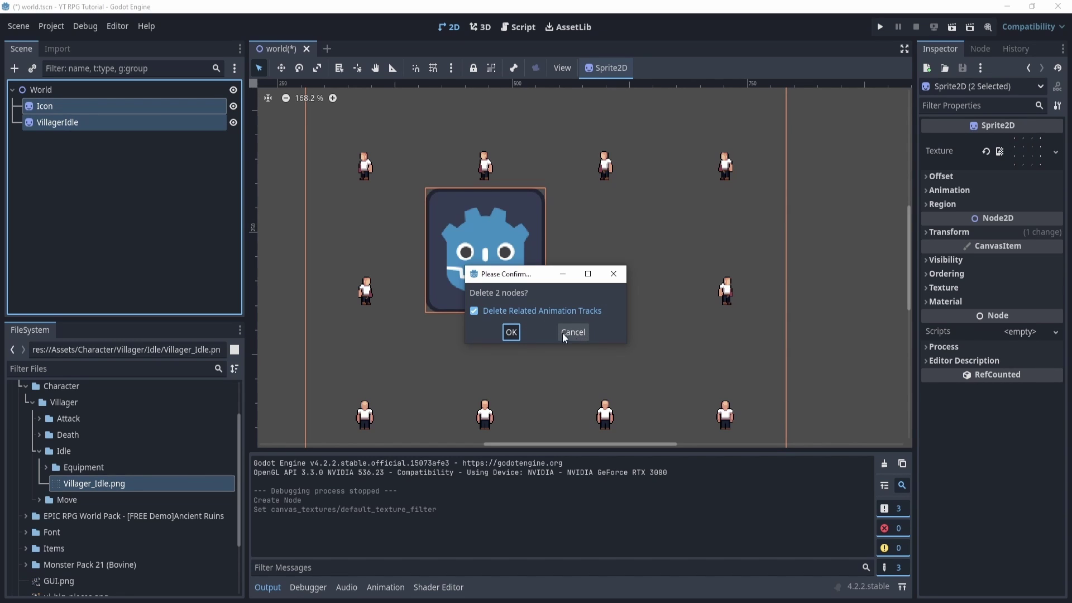
{"action": "left_click", "coordinate": [511, 332]}
{"action": "key", "text": "1"}
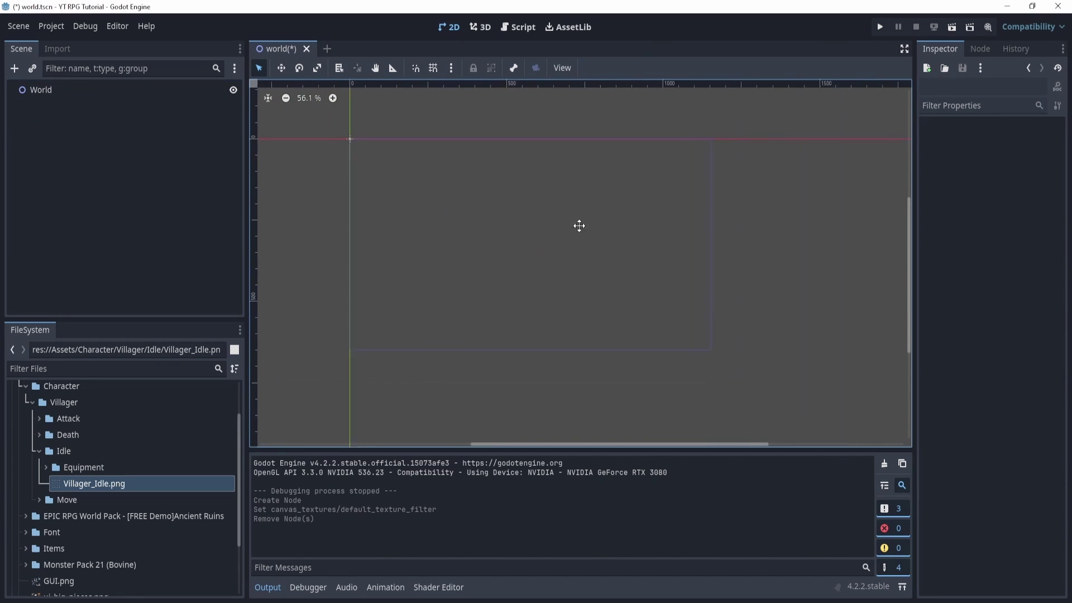
{"action": "middle_click_drag", "start_coordinate": [579, 226], "coordinate": [596, 226]}
Step: Add a CharacterBody2D node under World
{"action": "left_click", "coordinate": [73, 103]}
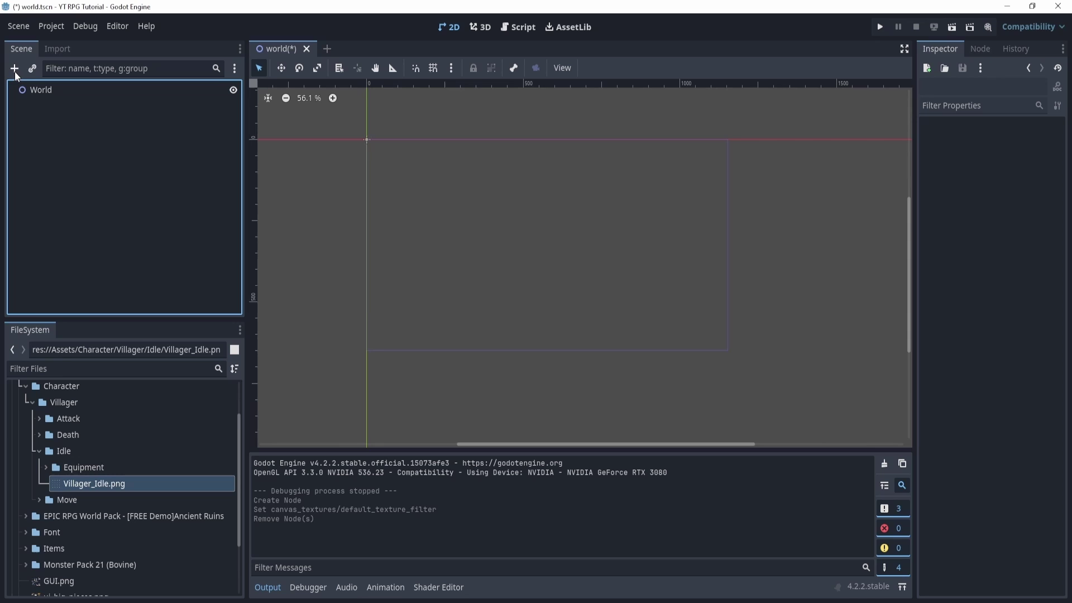
{"action": "left_click", "coordinate": [15, 69]}
{"action": "type", "text": "cha"}
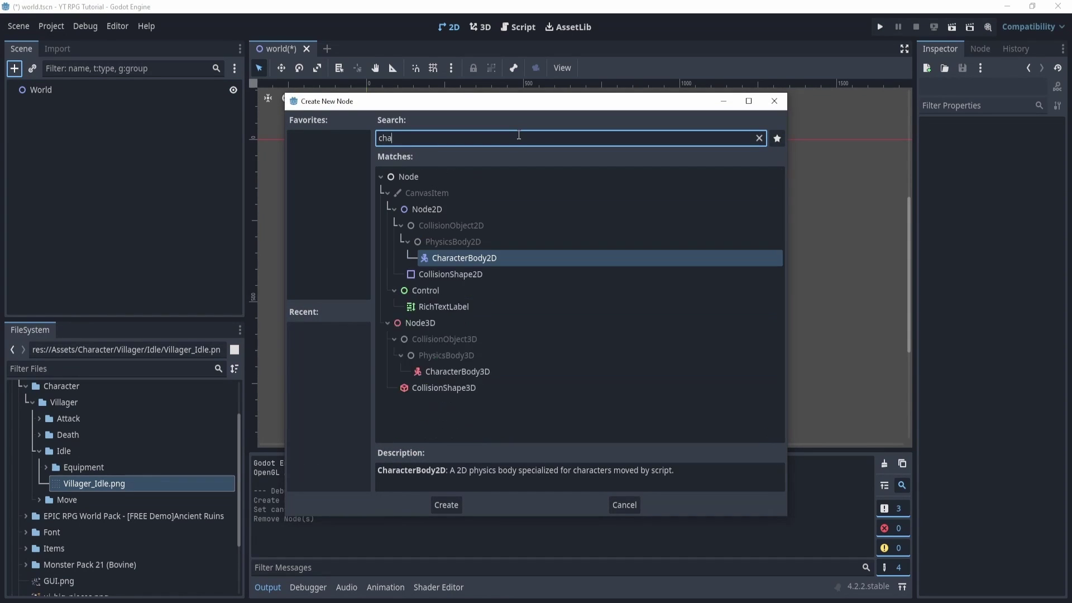
{"action": "type", "text": "racter"}
{"action": "key", "text": "Return"}
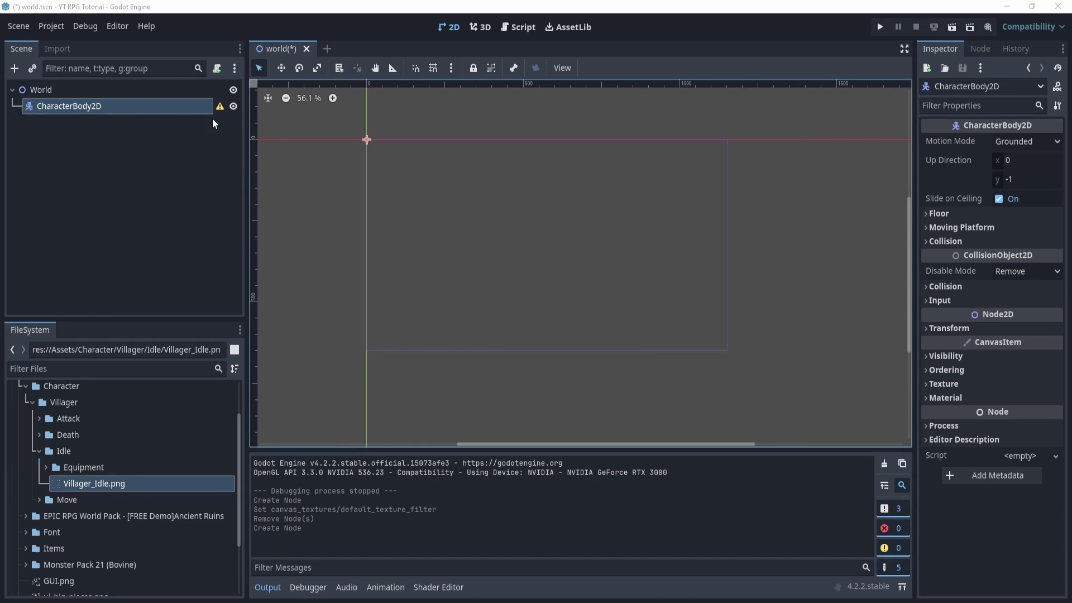
Step: Rename the CharacterBody2D node to Player
{"action": "double_click", "coordinate": [178, 109]}
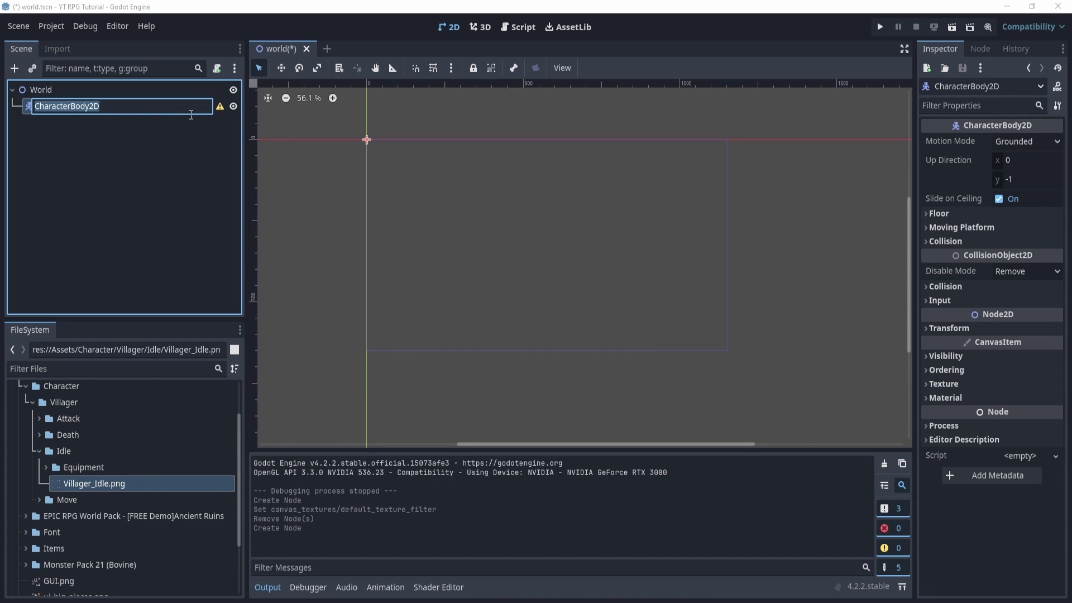
{"action": "type", "text": "Player"}
{"action": "key", "text": "Return"}
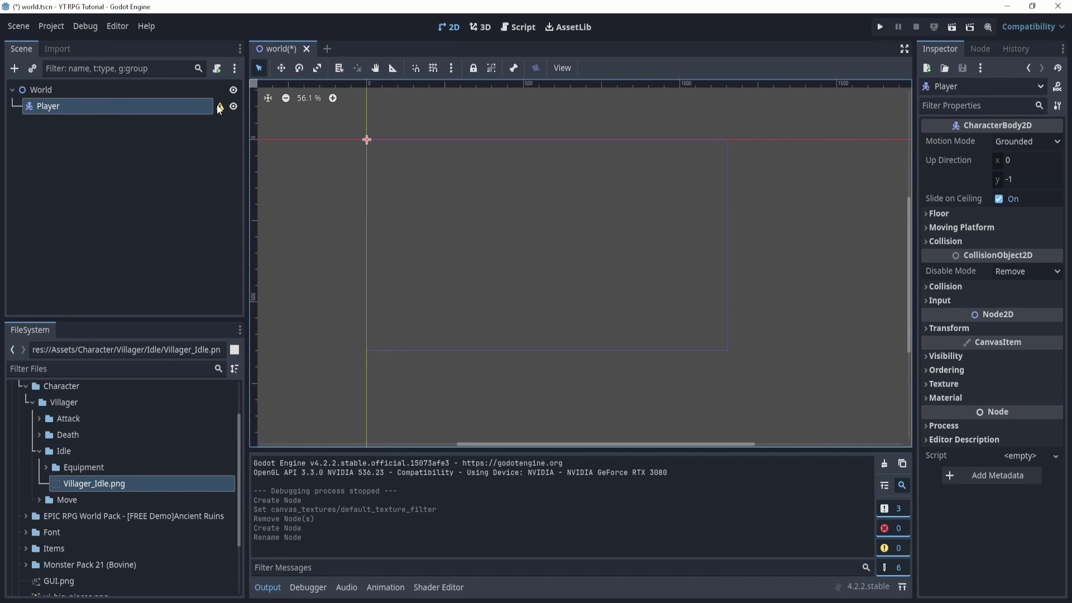
{"action": "mouse_move", "coordinate": [221, 107]}
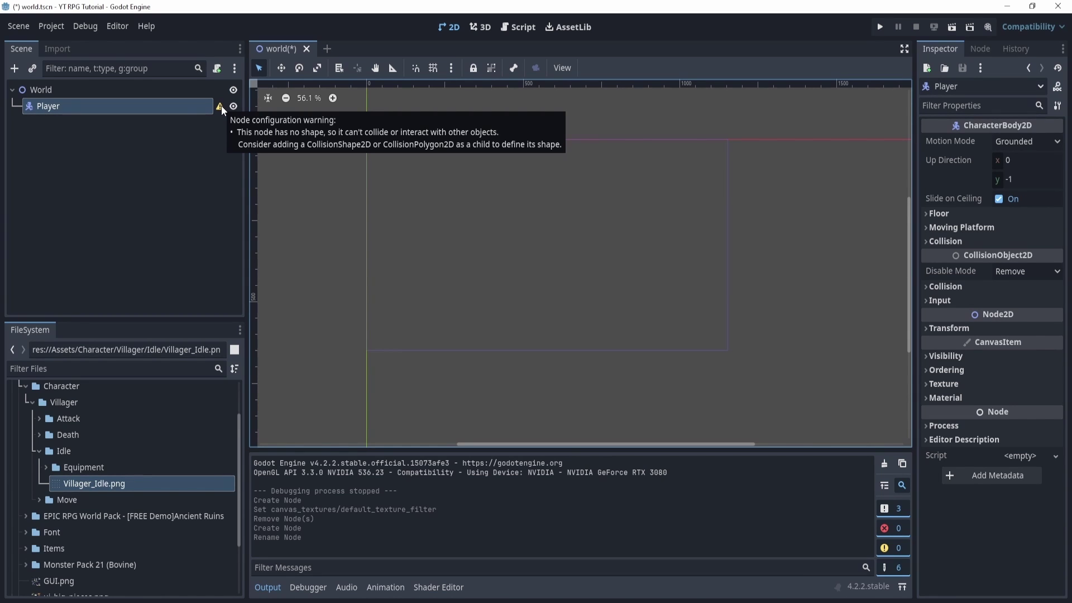
Step: Add a CollisionShape2D under Player and give it a new CapsuleShape2D shape
{"action": "left_click", "coordinate": [14, 68]}
{"action": "type", "text": "colli"}
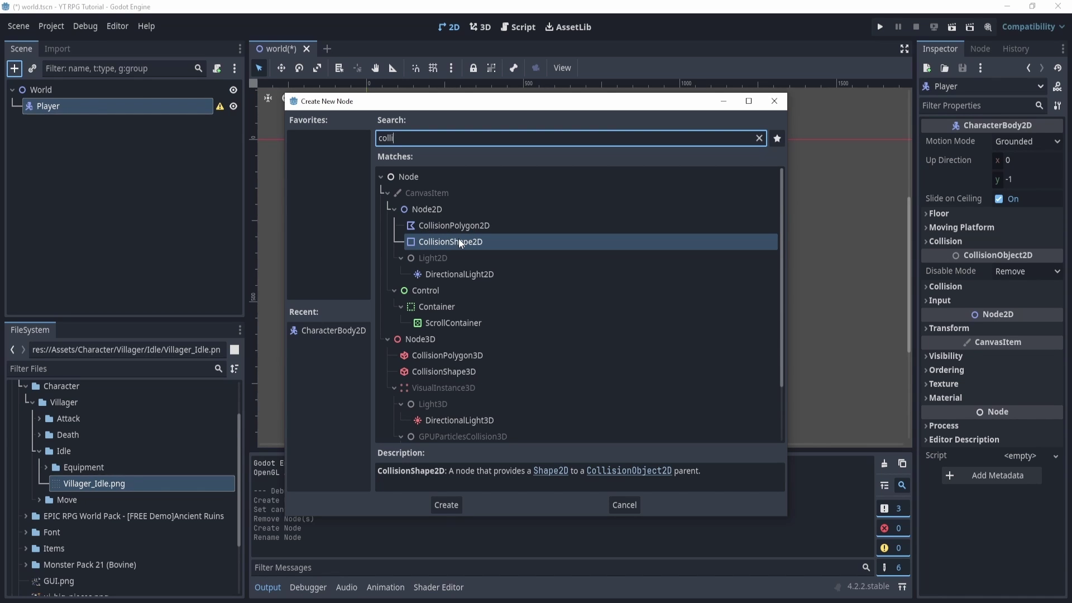
{"action": "left_click", "coordinate": [446, 505]}
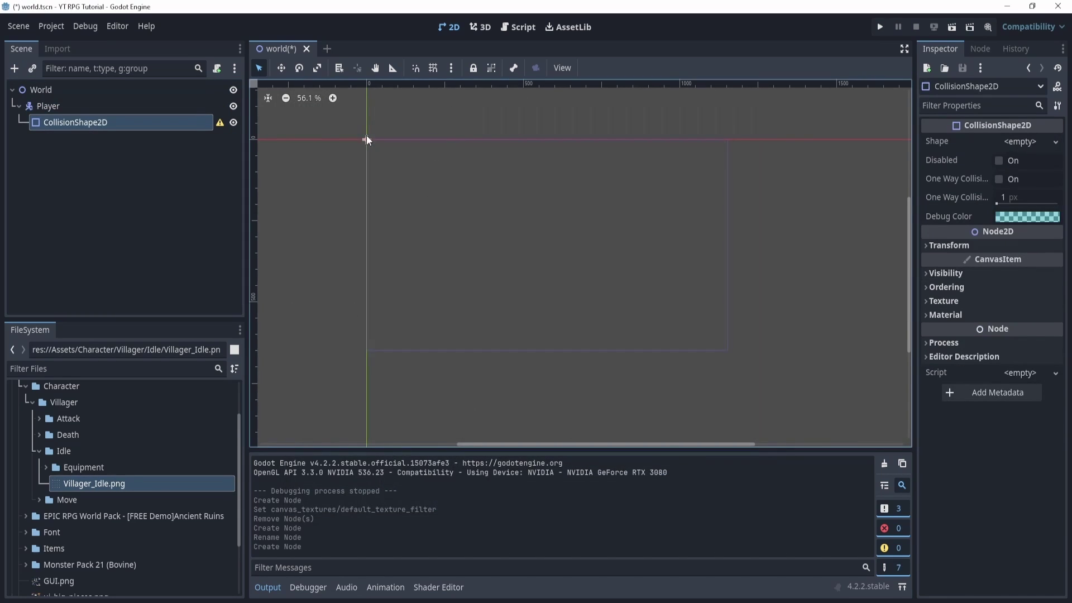
{"action": "scroll", "coordinate": [441, 165], "scroll_direction": "up", "scroll_amount": 5}
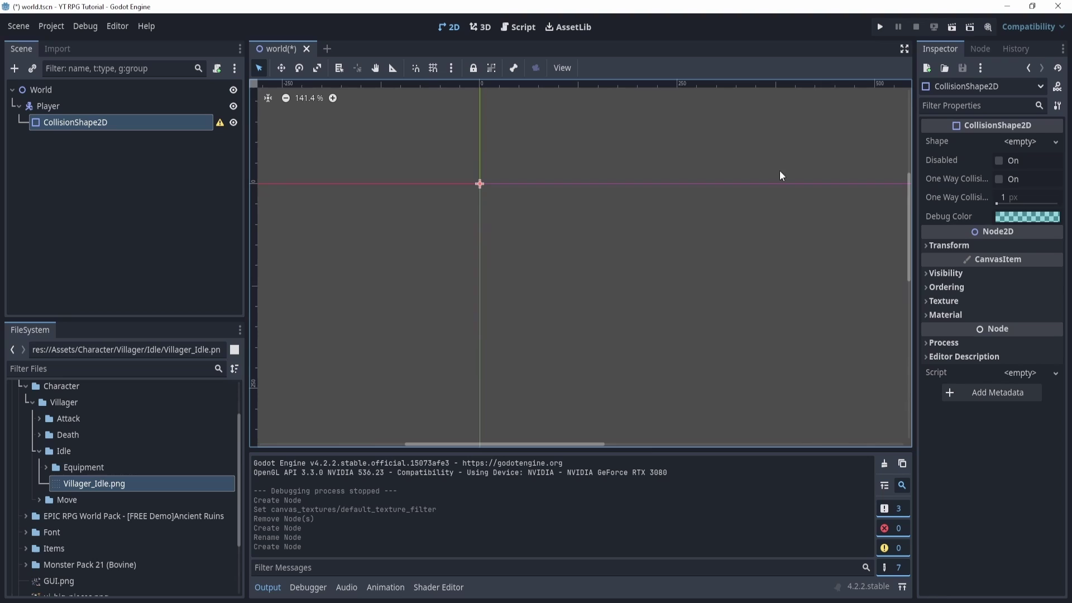
{"action": "left_click", "coordinate": [1006, 142]}
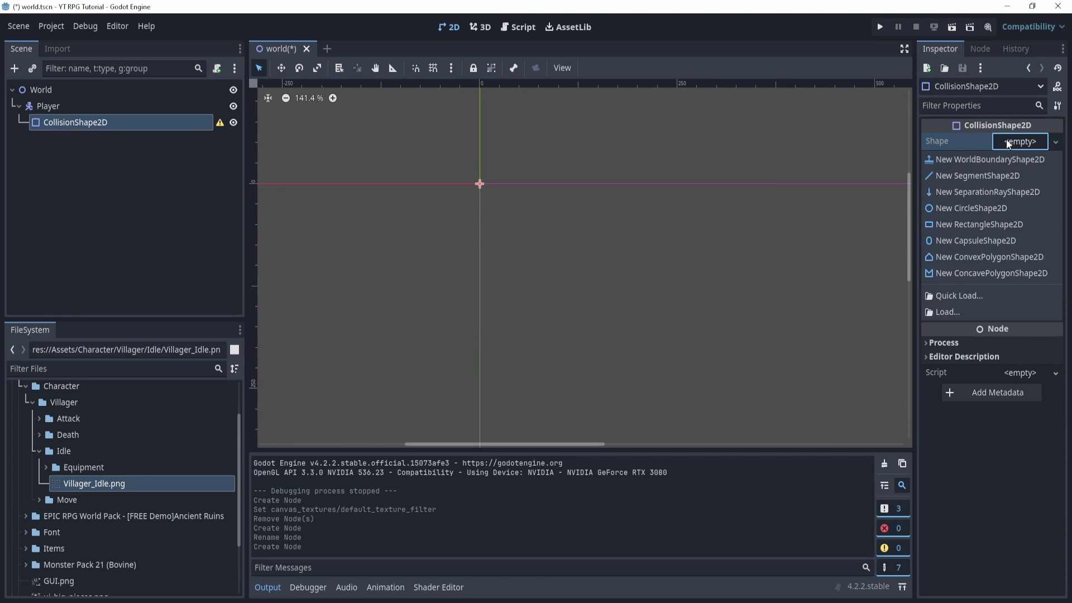
{"action": "left_click", "coordinate": [976, 240]}
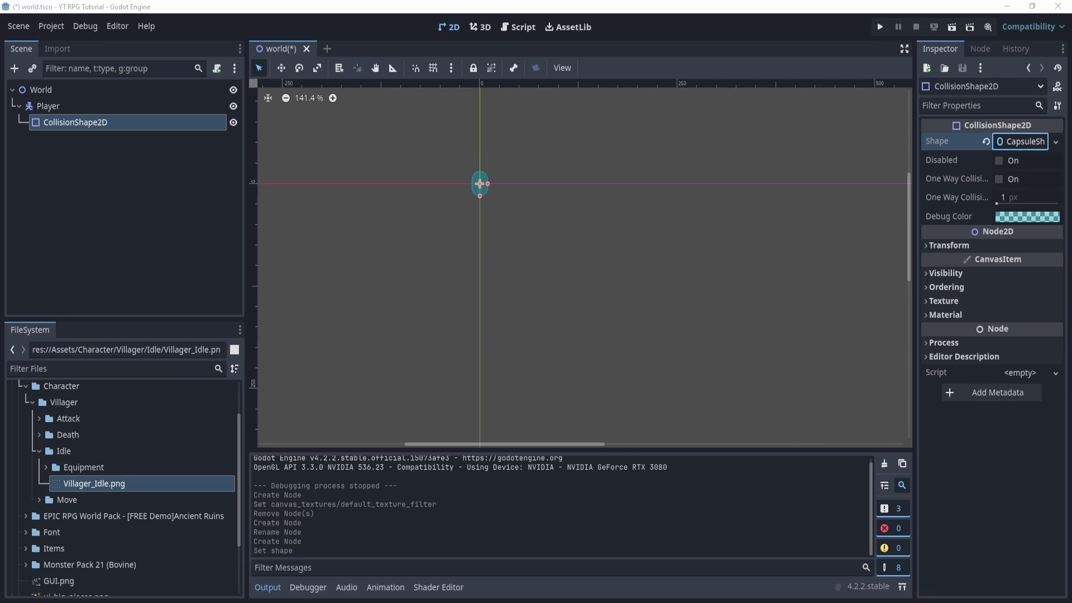
Step: Start attaching a GDScript to Player, keeping GDScript and choosing the Object: Empty template
{"action": "left_click", "coordinate": [99, 109]}
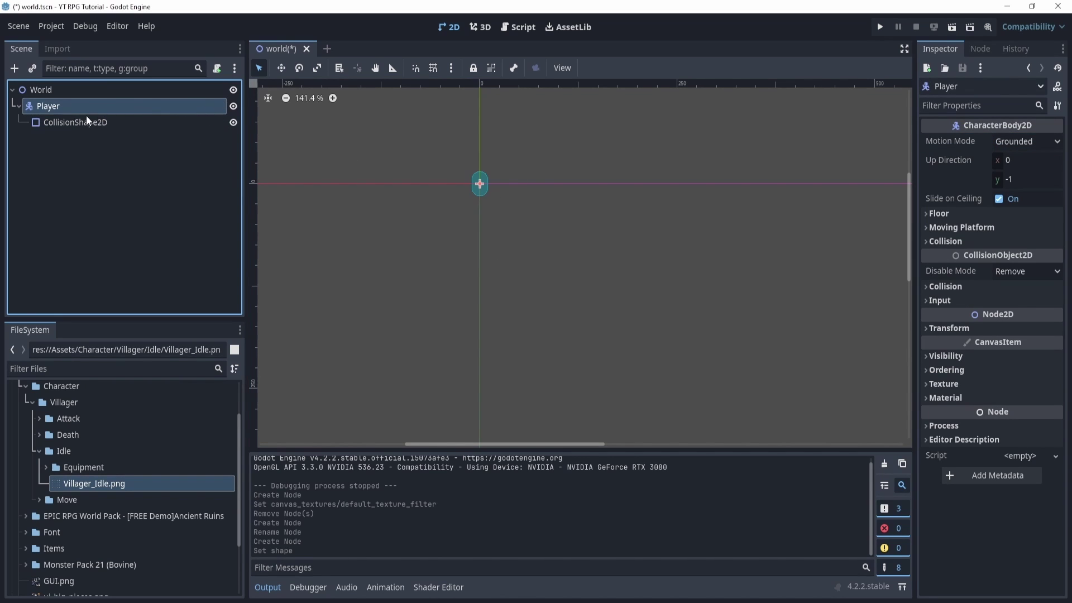
{"action": "left_click", "coordinate": [217, 69]}
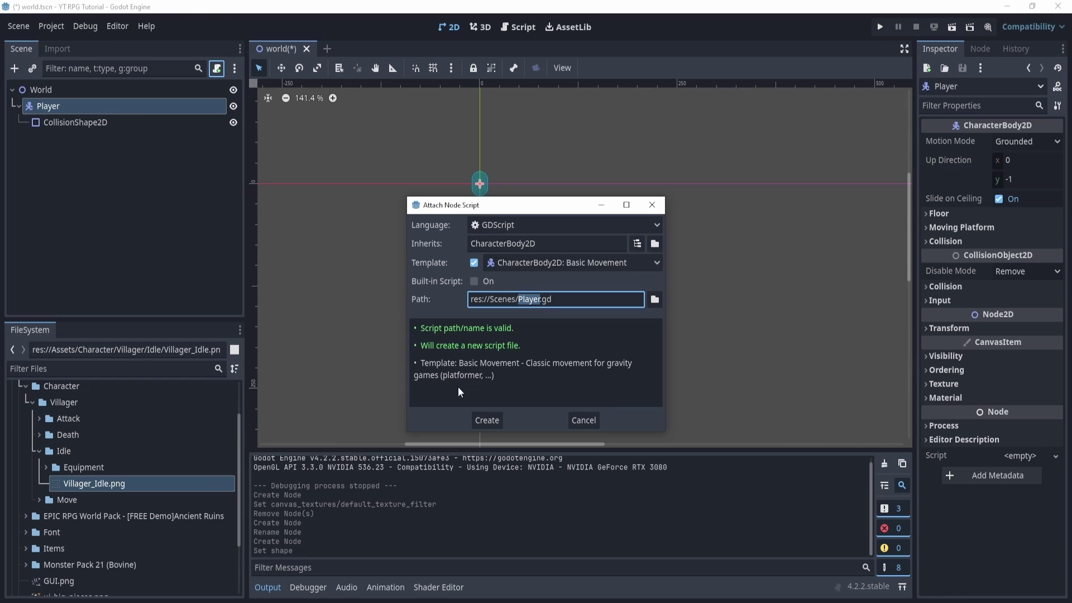
{"action": "left_click", "coordinate": [514, 227]}
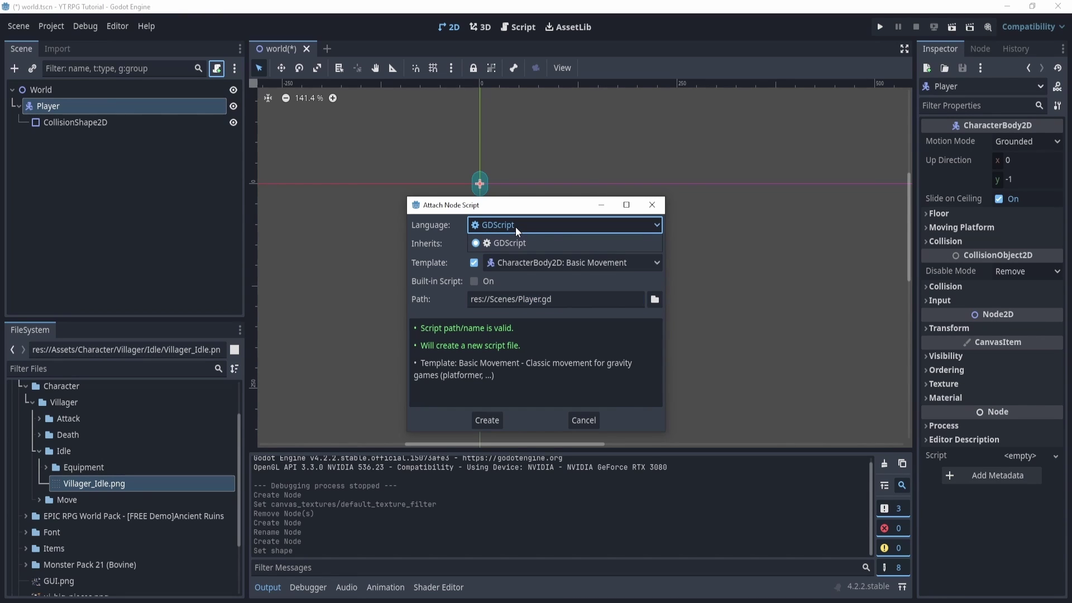
{"action": "left_click", "coordinate": [514, 227]}
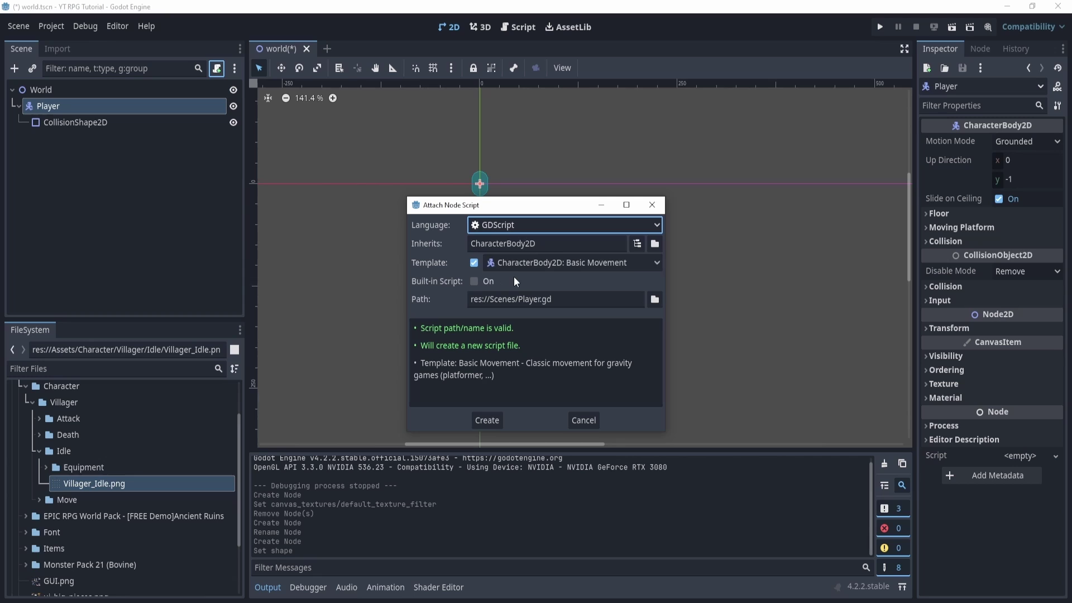
{"action": "left_click", "coordinate": [499, 267]}
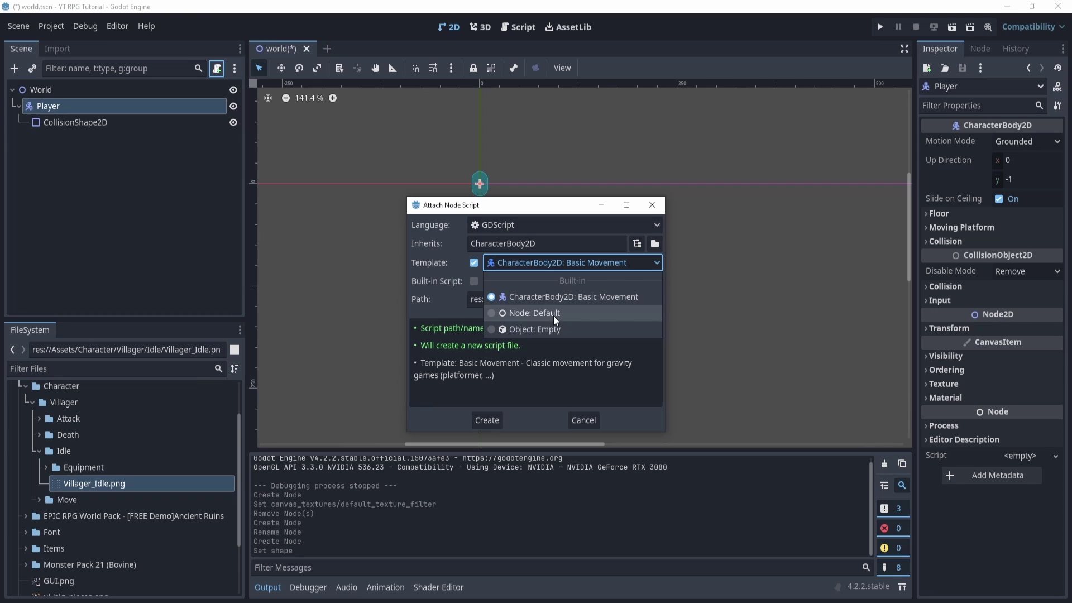
{"action": "left_click", "coordinate": [518, 331]}
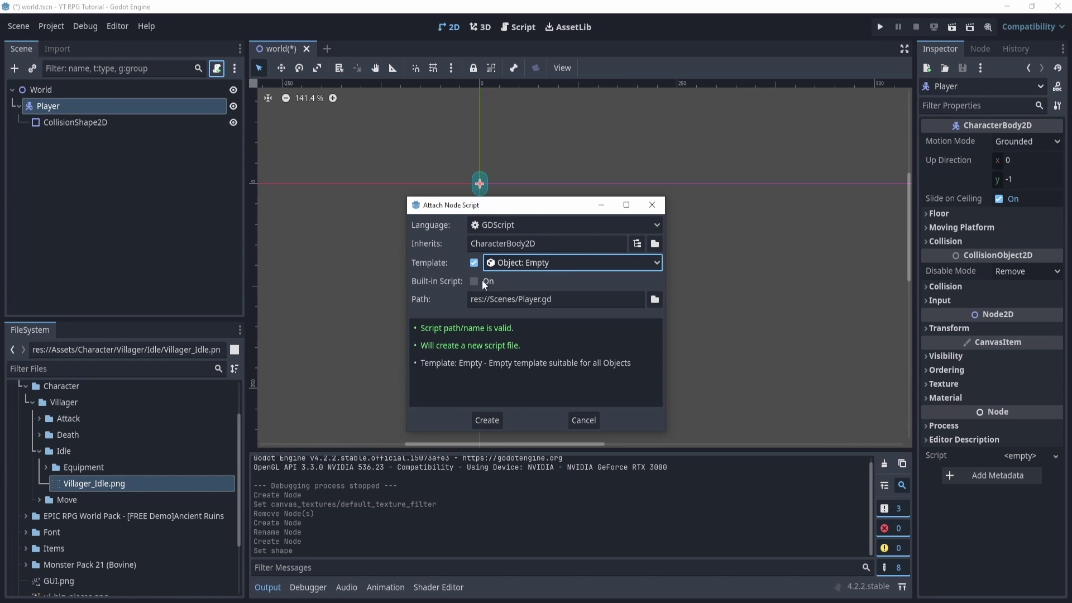
Step: Save Player.gd into a new Scripts/Player folder and create the attached script
{"action": "left_click", "coordinate": [654, 300]}
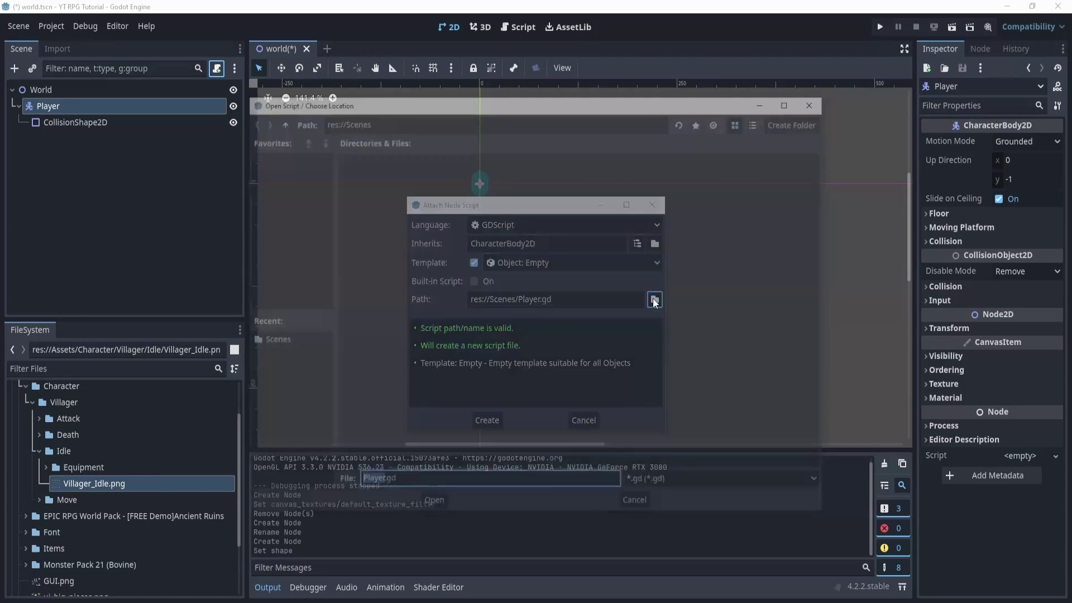
{"action": "left_click", "coordinate": [279, 121]}
{"action": "double_click", "coordinate": [478, 181]}
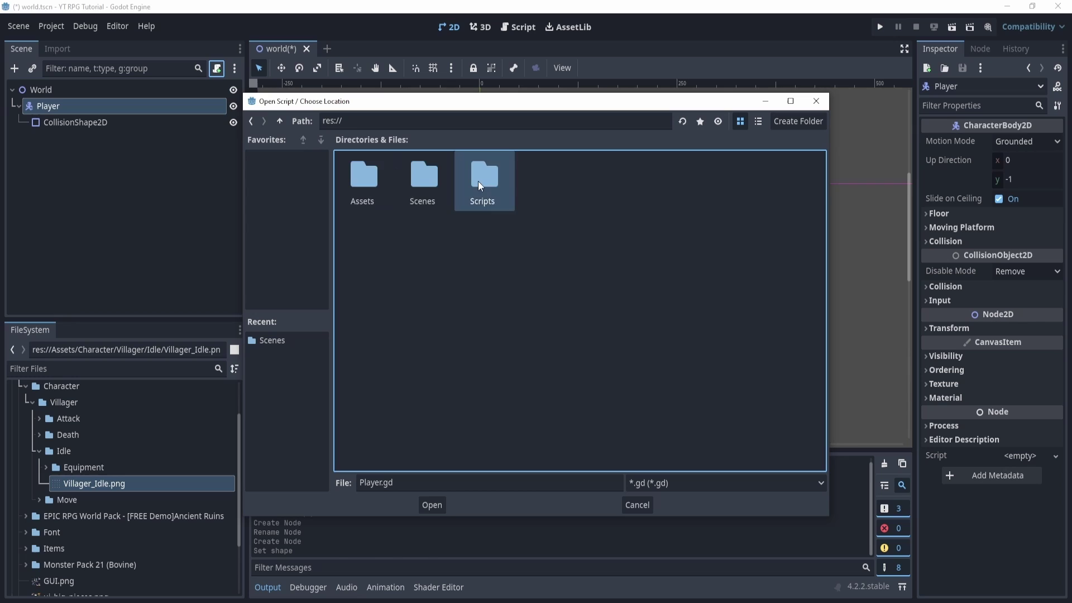
{"action": "right_click", "coordinate": [549, 209]}
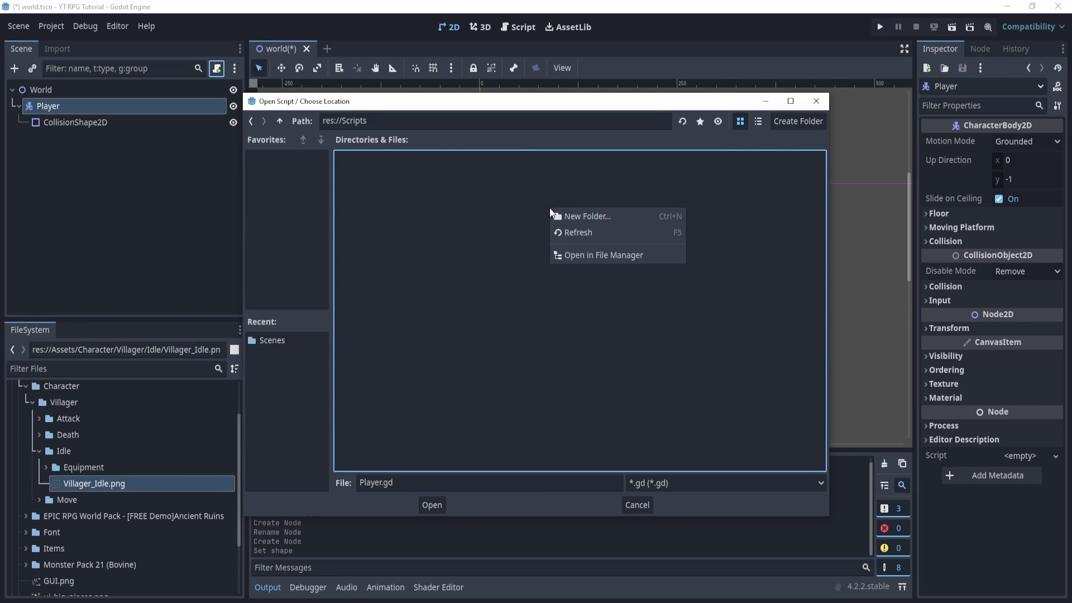
{"action": "left_click", "coordinate": [591, 218]}
{"action": "type", "text": "Player"}
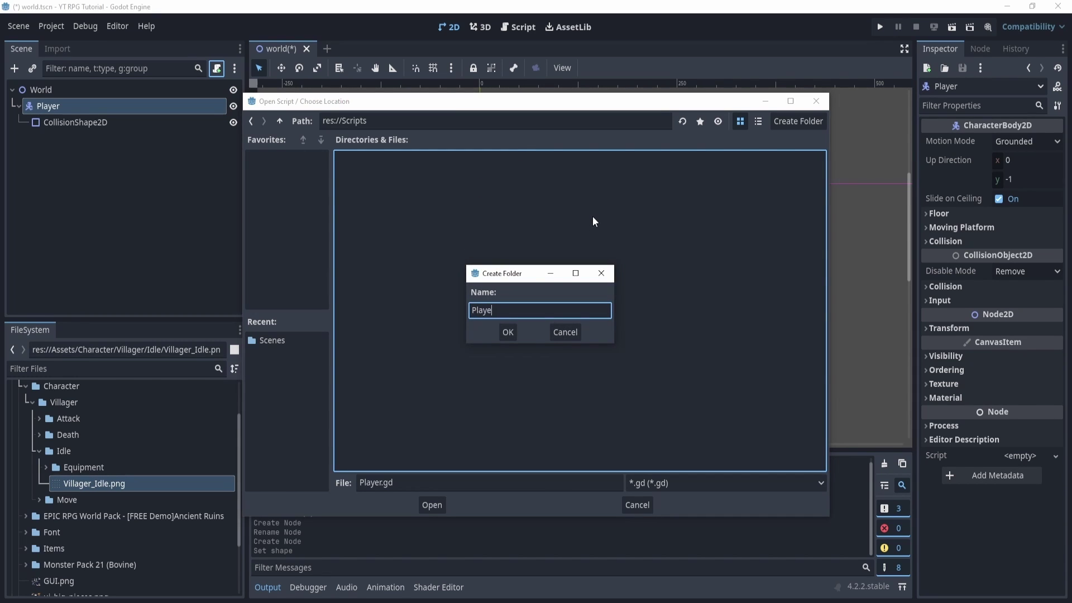
{"action": "key", "text": "Return"}
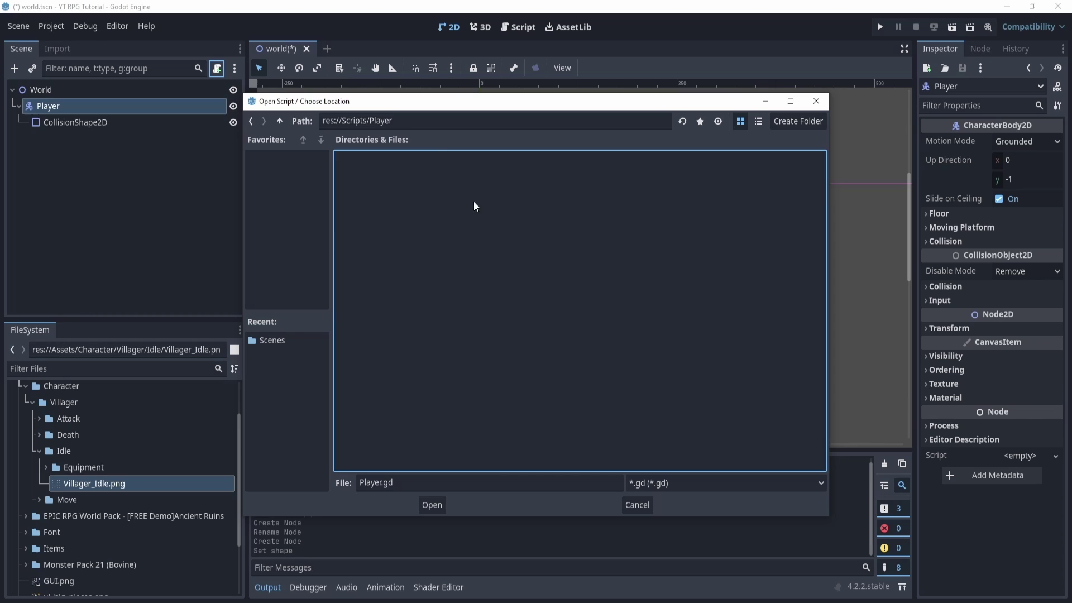
{"action": "key", "text": "ctrl+l"}
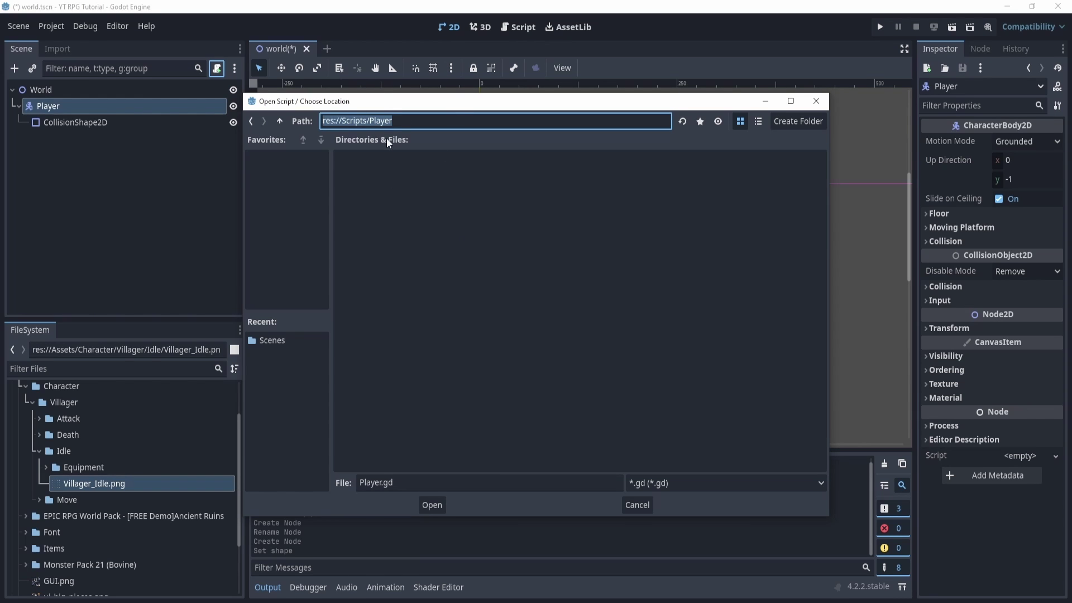
{"action": "left_click", "coordinate": [432, 504]}
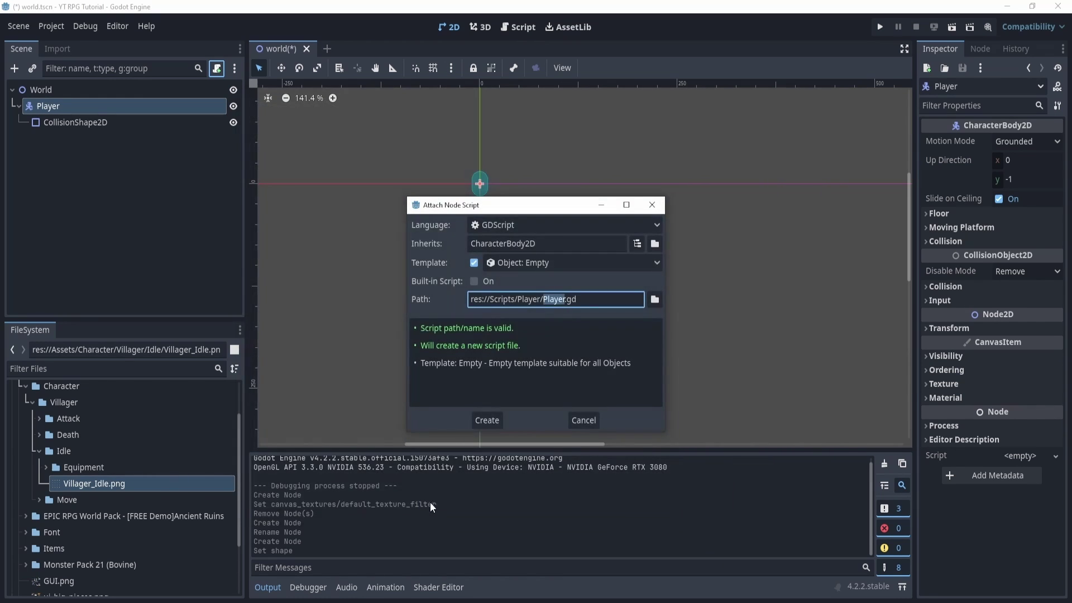
{"action": "left_click", "coordinate": [487, 419]}
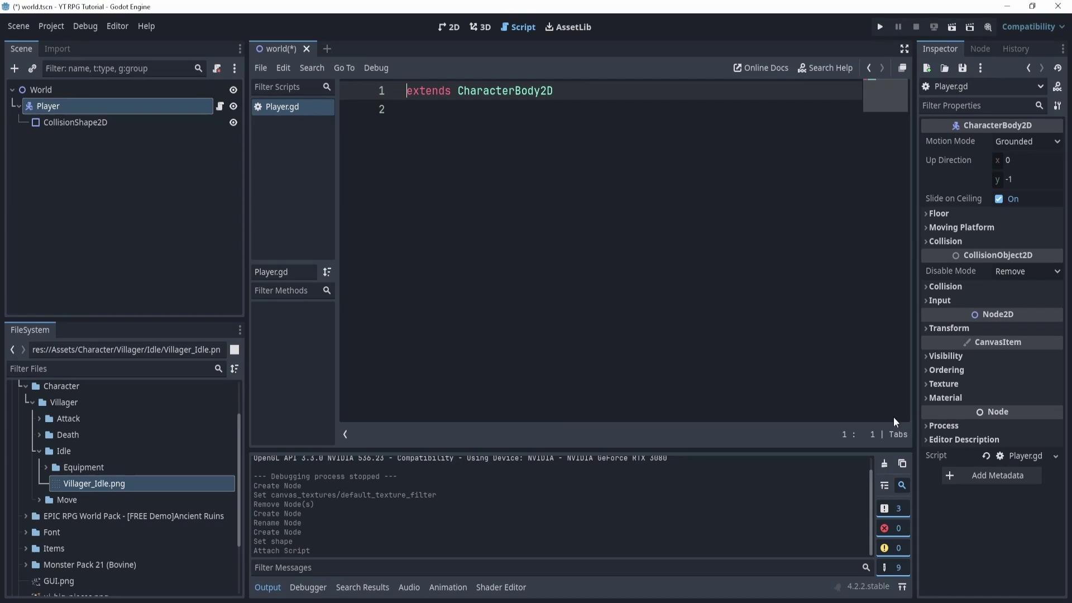
Step: Add blank lines below extends CharacterBody2D in Player.gd and save with Ctrl+S
{"action": "left_click", "coordinate": [576, 312]}
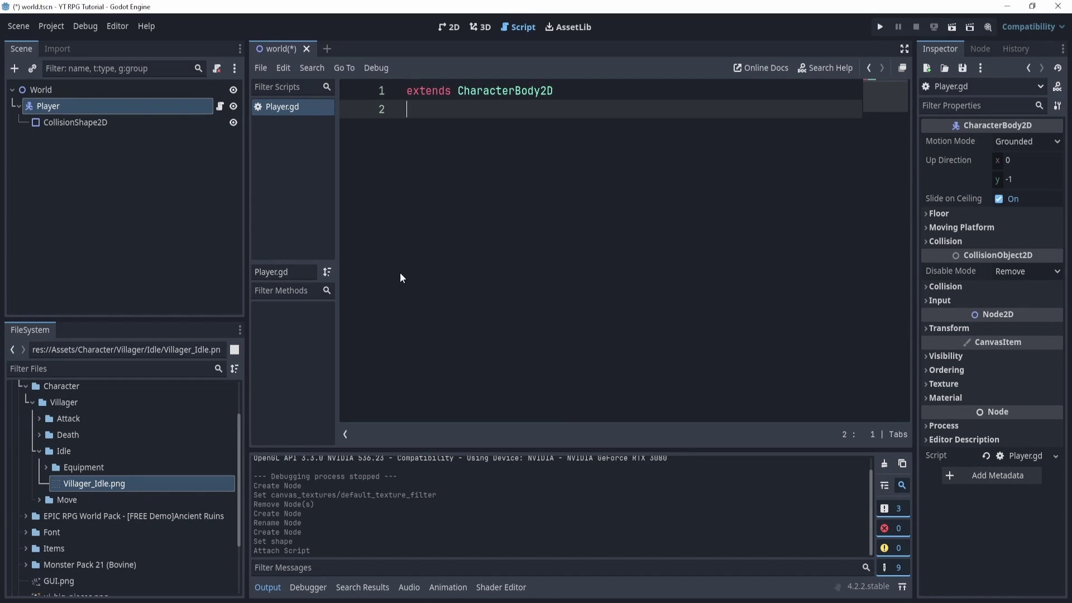
{"action": "key", "text": "Return"}
{"action": "key", "text": "Return"}
{"action": "key", "text": "Return"}
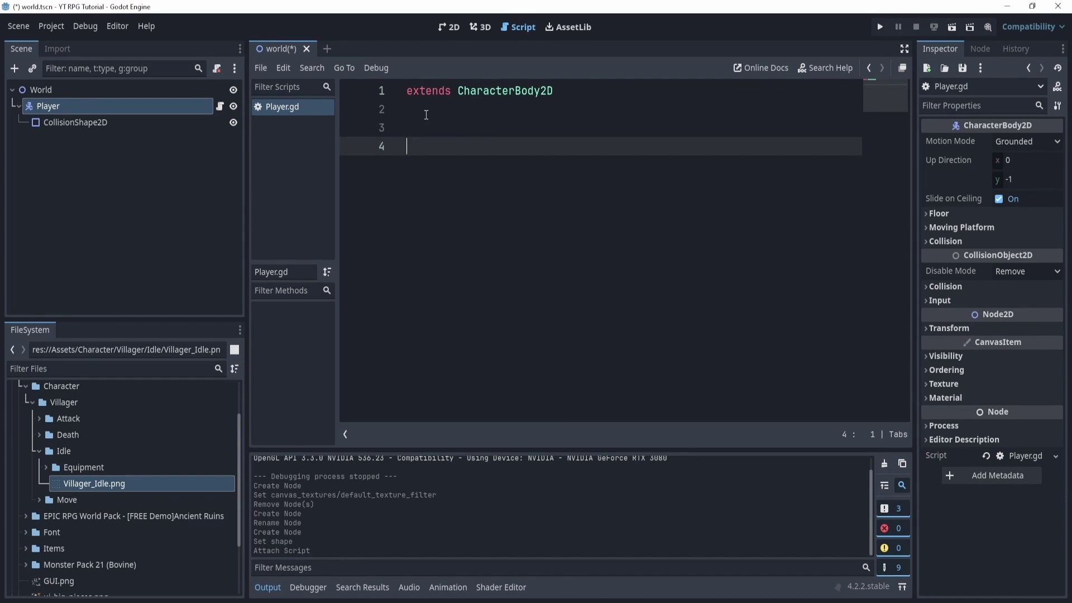
{"action": "left_click_drag", "start_coordinate": [409, 110], "coordinate": [397, 89]}
{"action": "left_click_drag", "start_coordinate": [554, 90], "coordinate": [456, 91]}
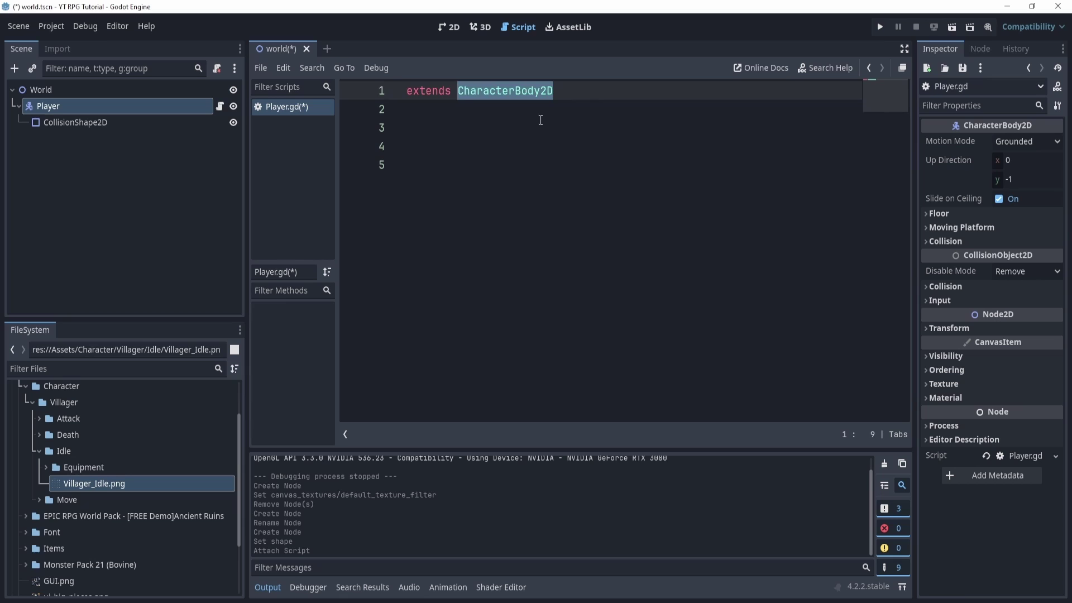
{"action": "left_click", "coordinate": [522, 146]}
{"action": "left_click", "coordinate": [518, 165]}
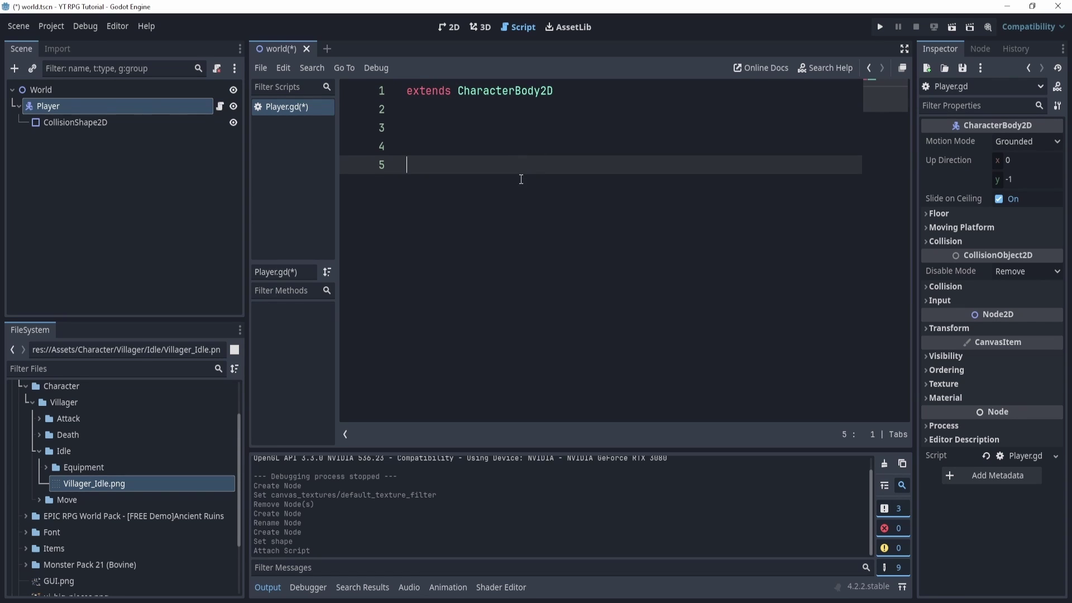
{"action": "key", "text": "ctrl+s"}
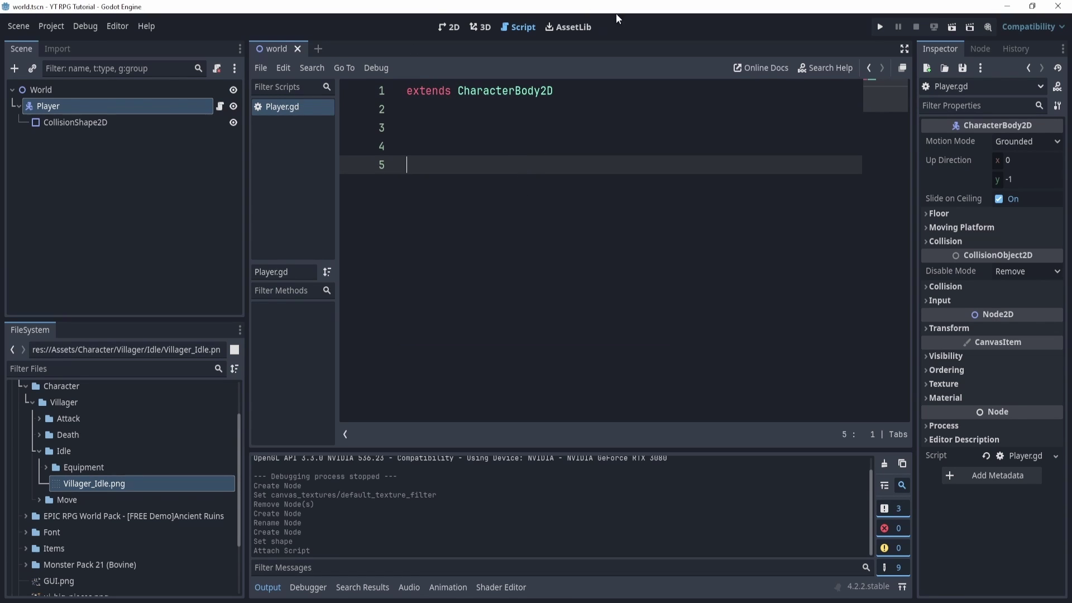
Step: Open and browse the CharacterBody2D class reference, switching back and forth with Player.gd
{"action": "left_click", "coordinate": [524, 101], "text": "ctrl"}
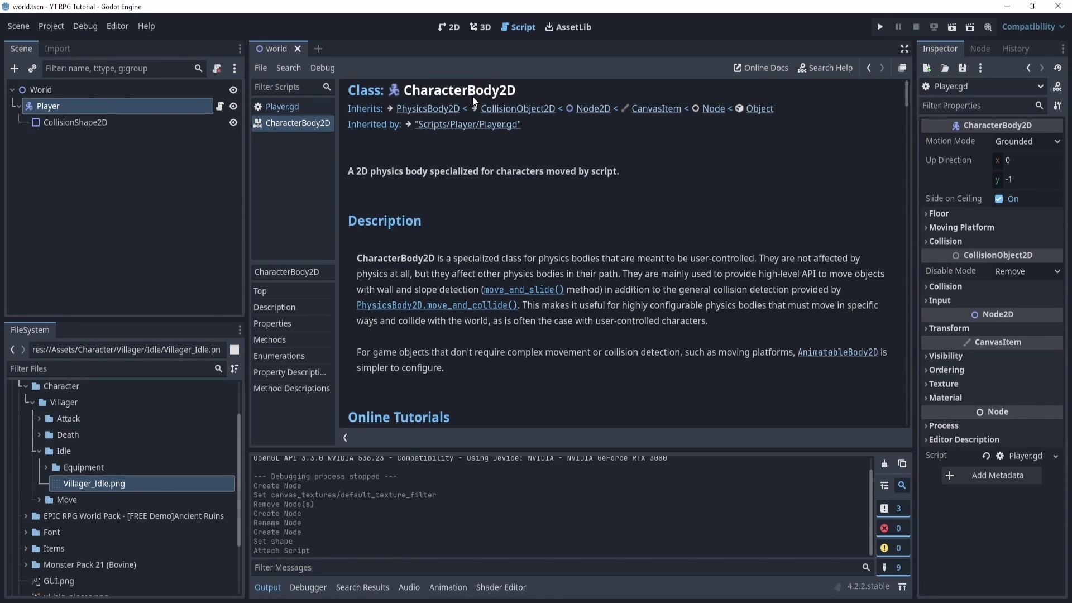
{"action": "scroll", "coordinate": [499, 176], "scroll_direction": "down", "scroll_amount": 5}
{"action": "scroll", "coordinate": [557, 302], "scroll_direction": "up", "scroll_amount": 2}
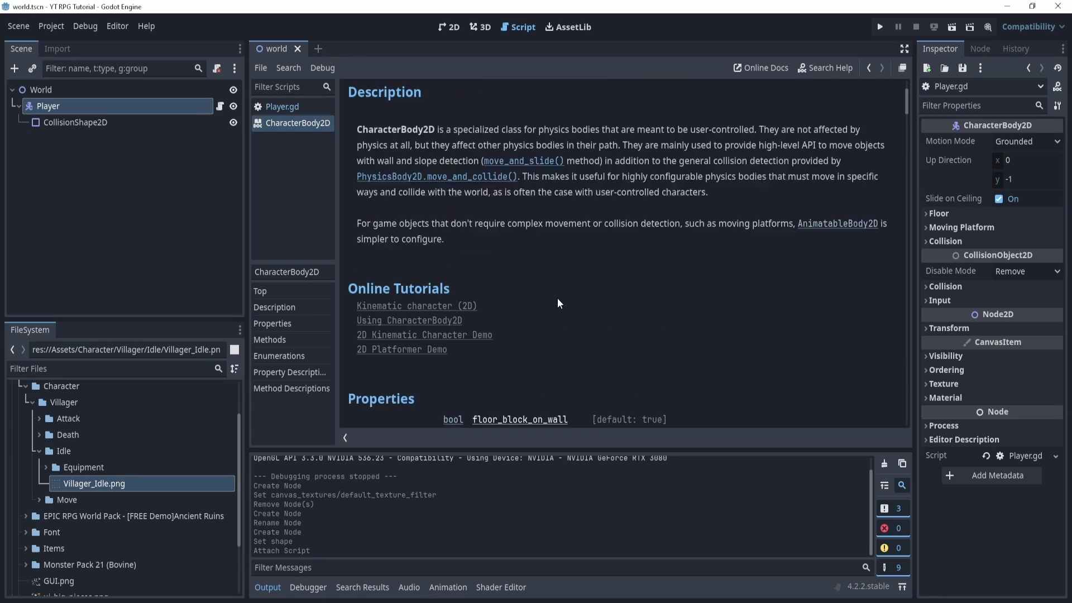
{"action": "scroll", "coordinate": [554, 291], "scroll_direction": "up", "scroll_amount": 1}
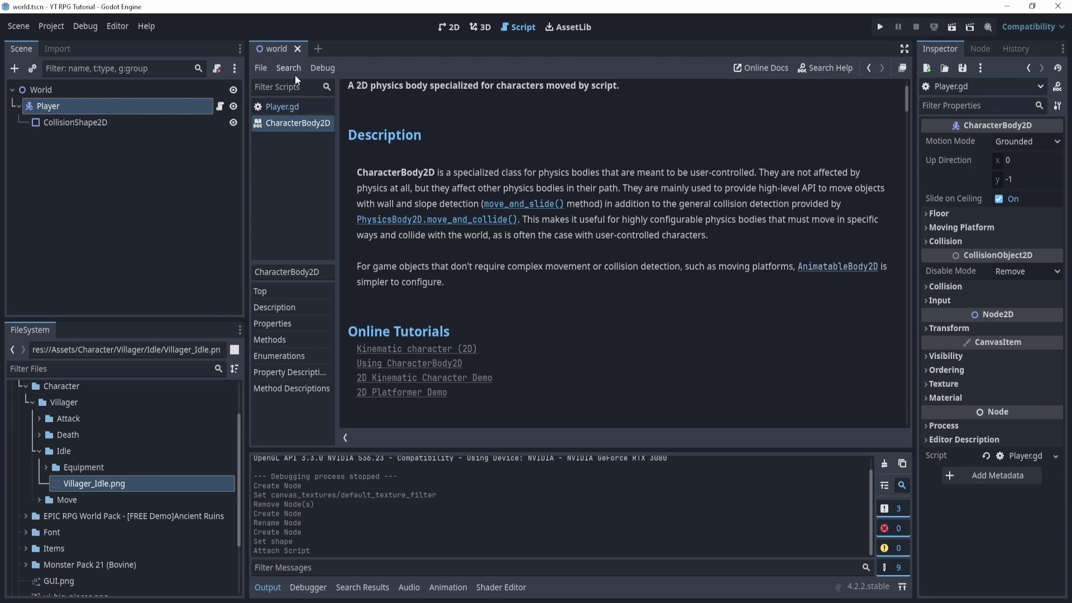
{"action": "left_click", "coordinate": [290, 108]}
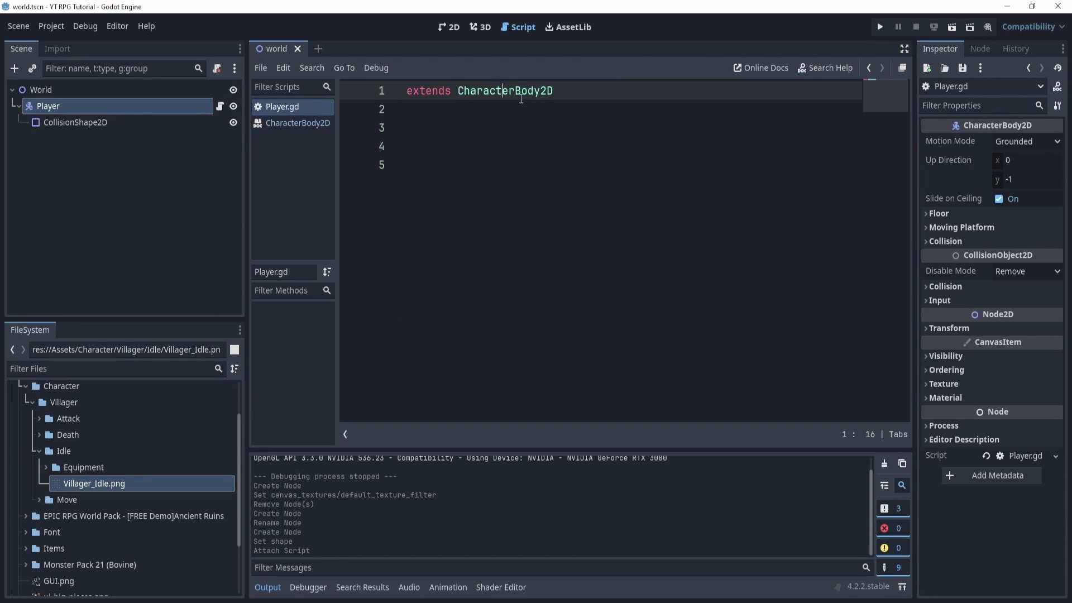
{"action": "left_click", "coordinate": [284, 123]}
{"action": "left_click", "coordinate": [296, 106]}
{"action": "left_click", "coordinate": [492, 94], "text": "ctrl"}
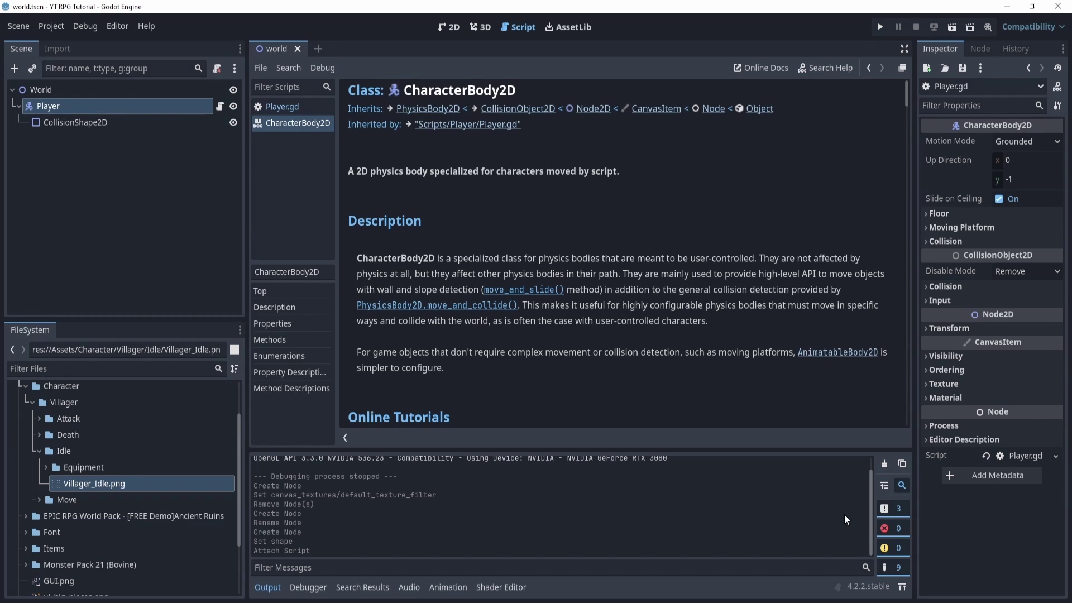
Step: Open Player's class docs from the 2D view's Inspector, then return to Player.gd line 5
{"action": "left_click", "coordinate": [449, 27]}
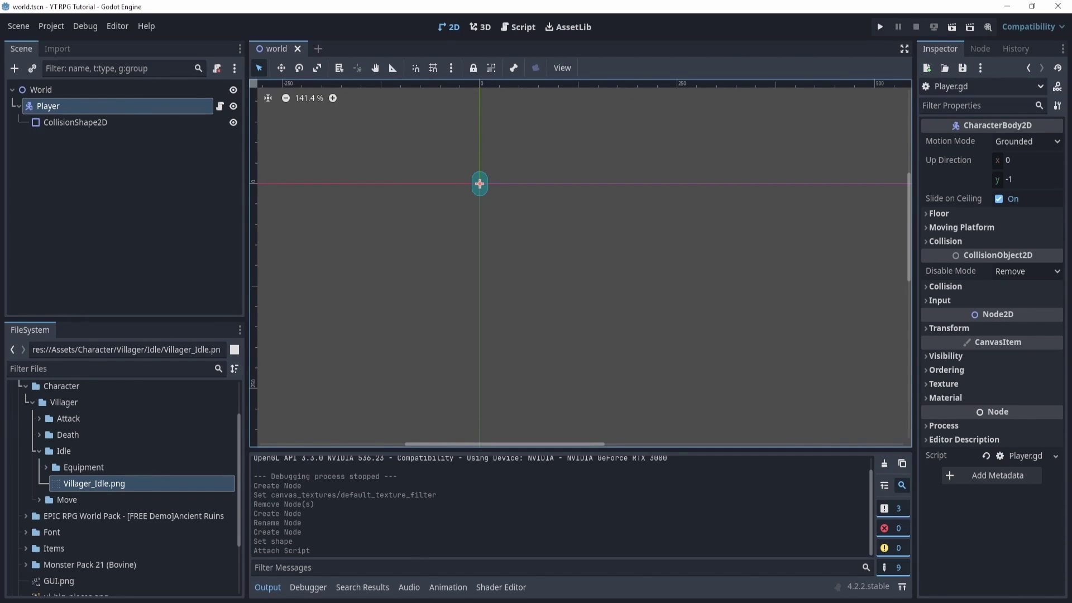
{"action": "left_click", "coordinate": [75, 122]}
{"action": "left_click", "coordinate": [59, 105]}
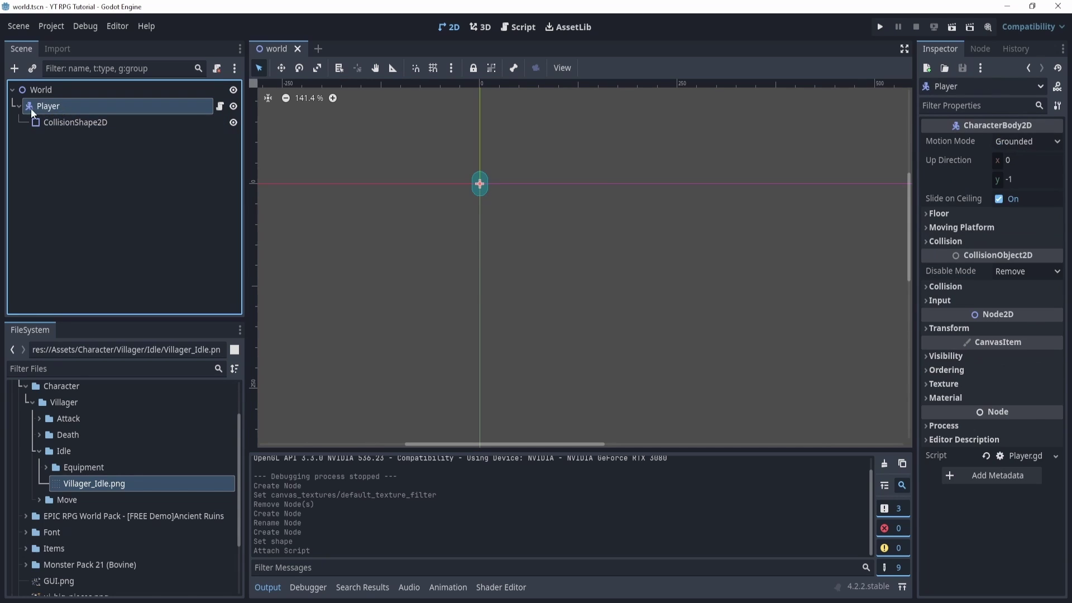
{"action": "left_click", "coordinate": [1056, 89]}
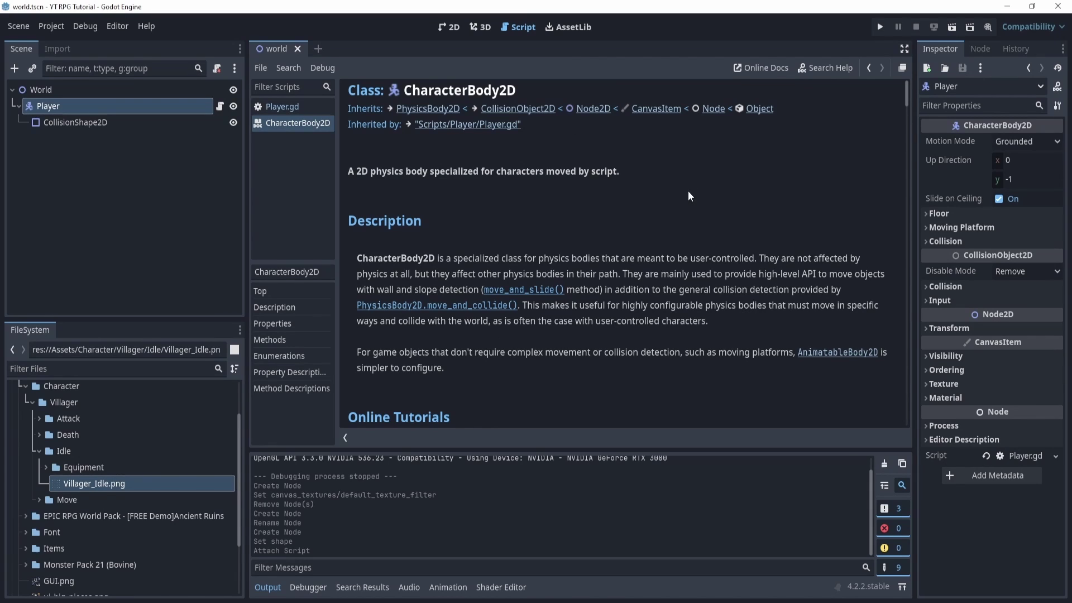
{"action": "left_click_drag", "start_coordinate": [906, 89], "coordinate": [898, 120]}
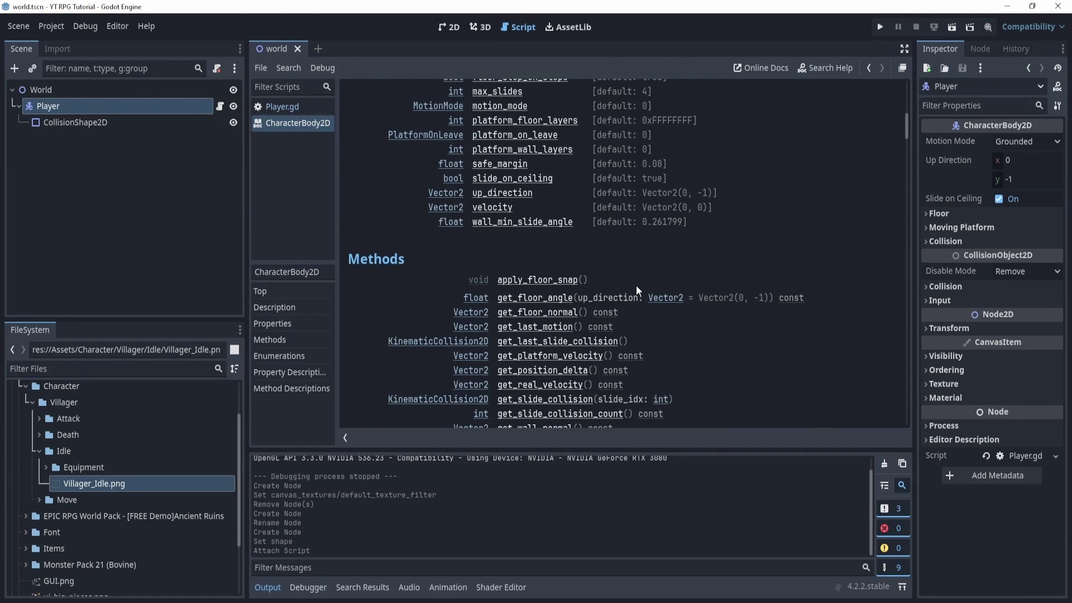
{"action": "scroll", "coordinate": [635, 285], "scroll_direction": "down", "scroll_amount": 1}
{"action": "scroll", "coordinate": [634, 297], "scroll_direction": "up", "scroll_amount": 1}
{"action": "left_click", "coordinate": [316, 106]}
{"action": "left_click", "coordinate": [665, 213]}
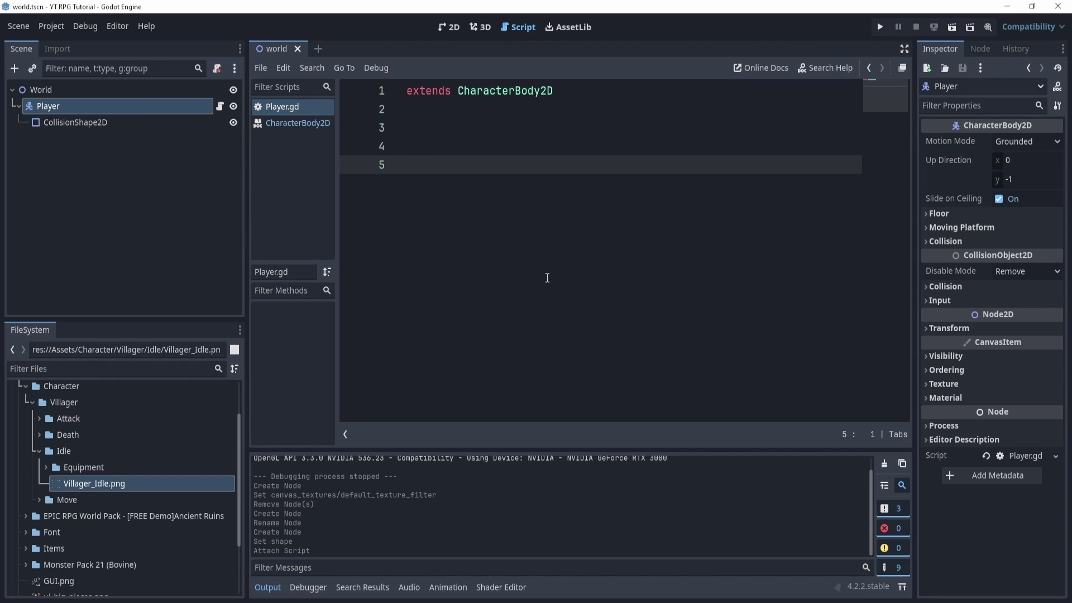
Step: Add a _physics_process(delta) function with an indented first line
{"action": "type", "text": "func _ph"}
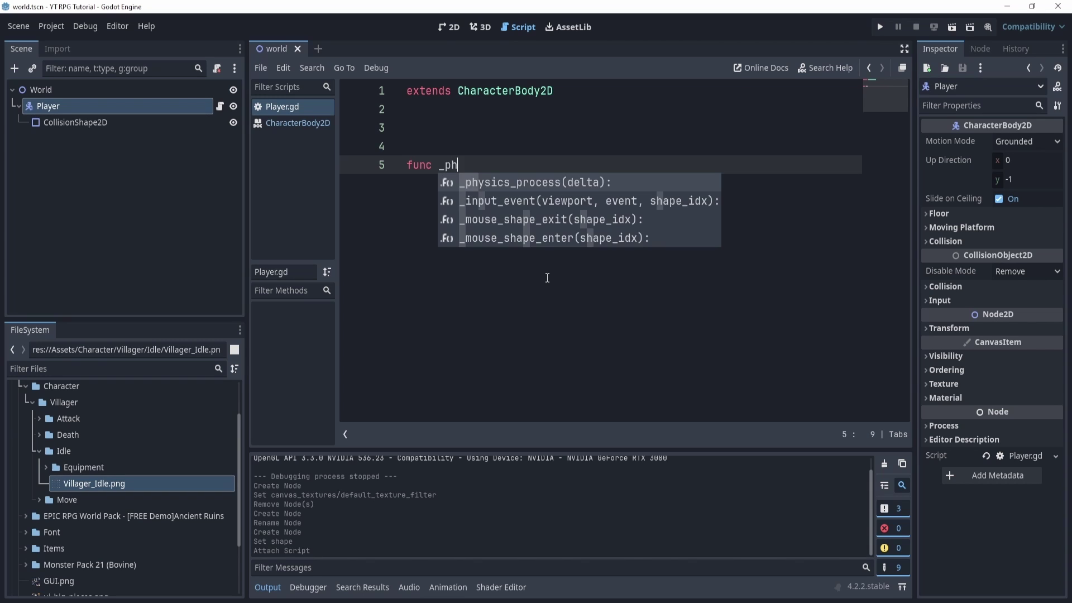
{"action": "key", "text": "Return"}
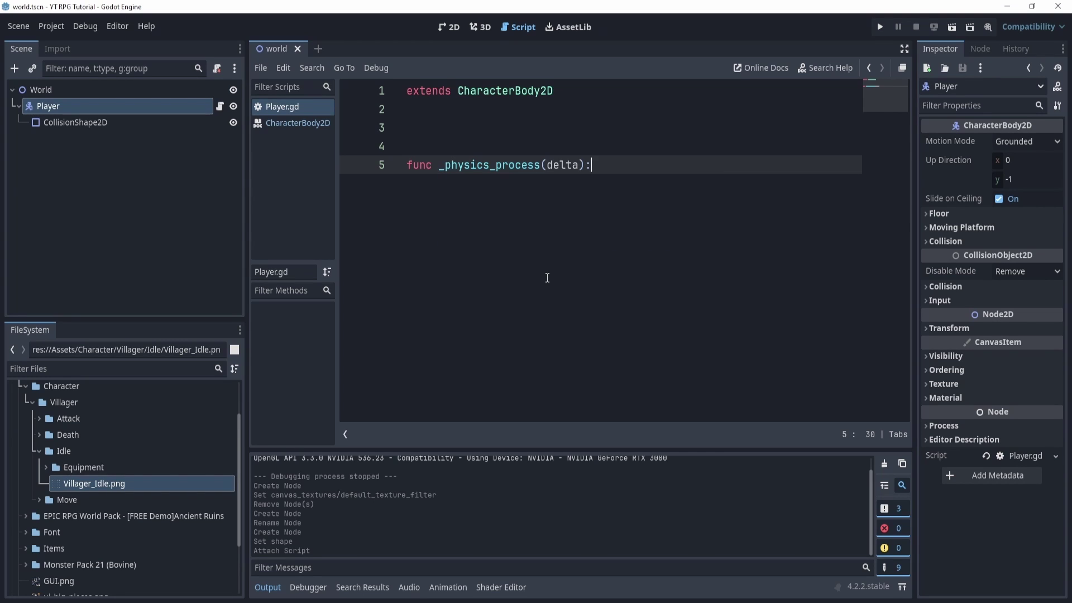
{"action": "key", "text": "Return"}
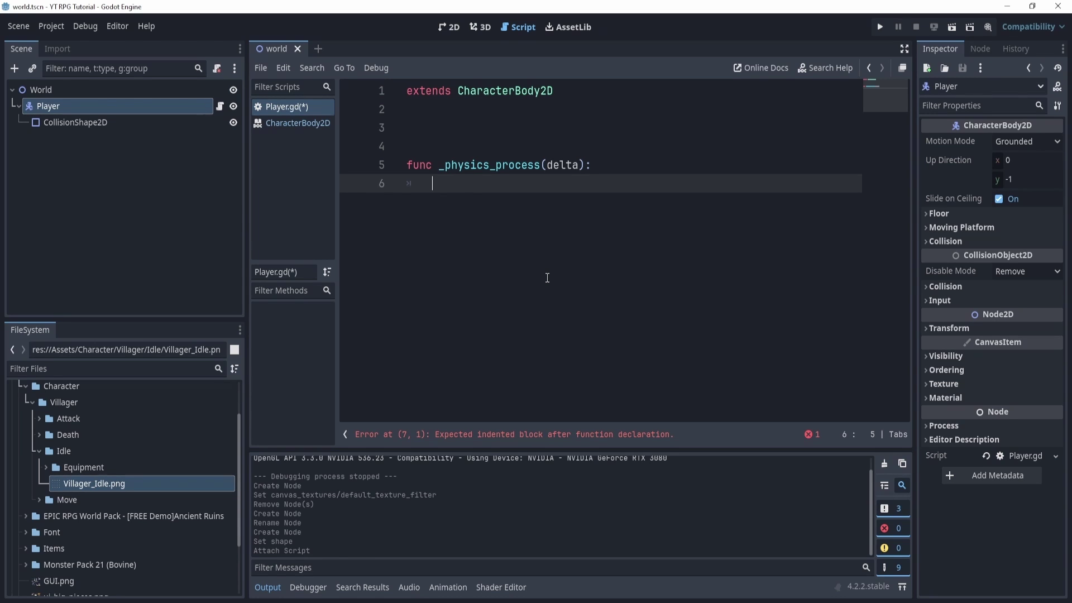
Step: Write var input_vector = Input.get_action_strength("ui_right") on line 6
{"action": "type", "text": "var "}
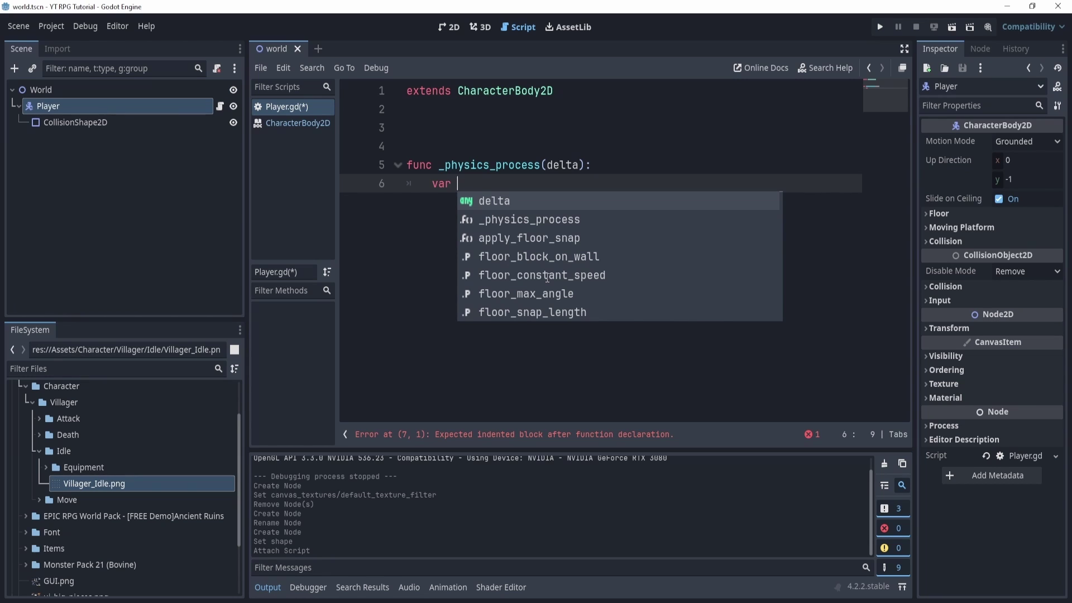
{"action": "type", "text": "input_vector"}
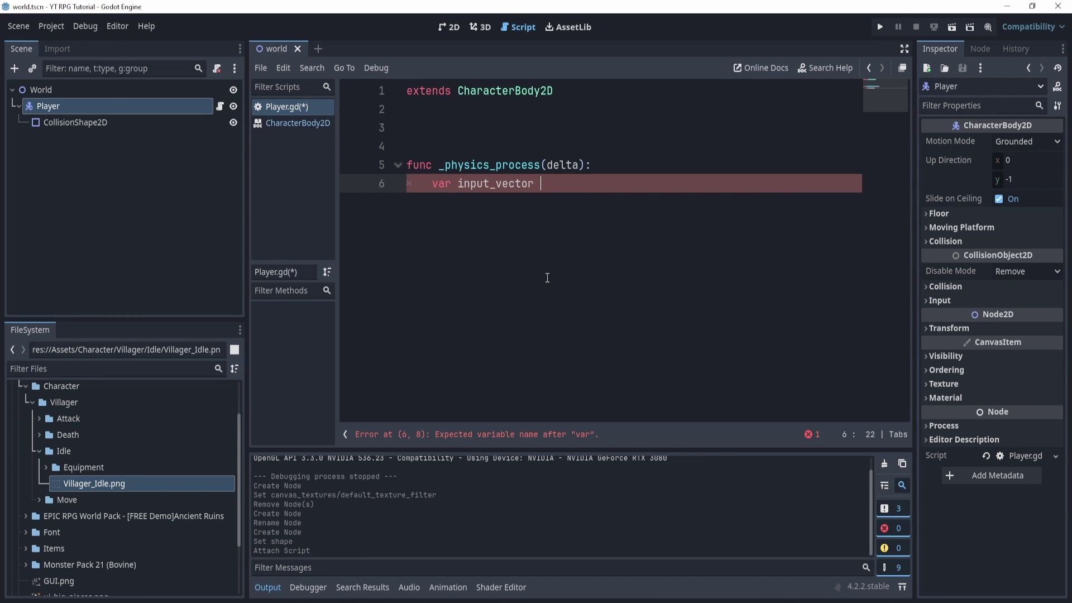
{"action": "type", "text": " = IN"}
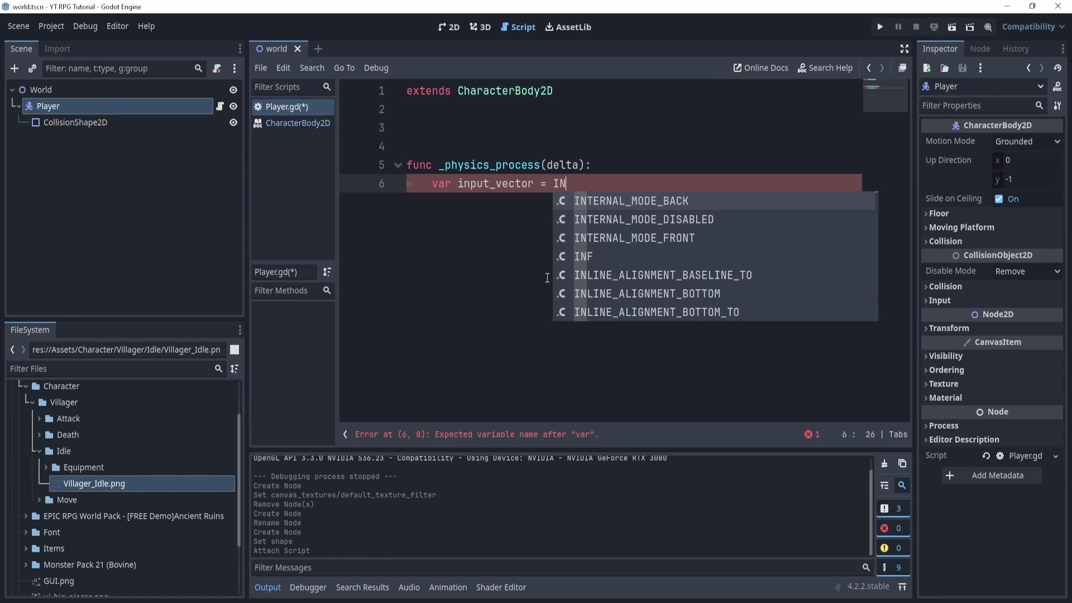
{"action": "key", "text": "BackSpace"}
{"action": "type", "text": "nput"}
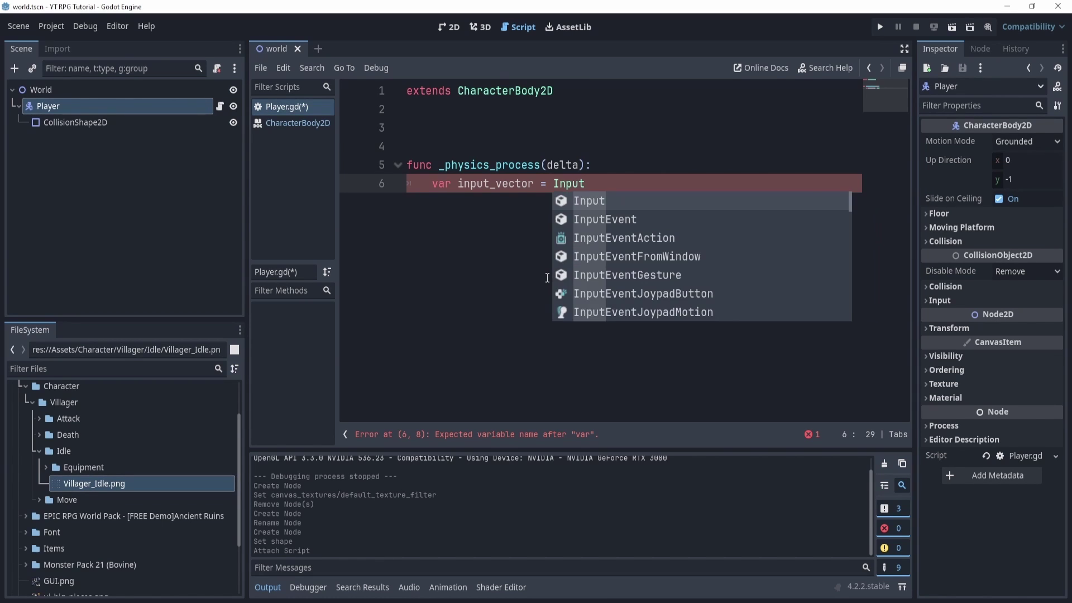
{"action": "type", "text": ".get_actio"}
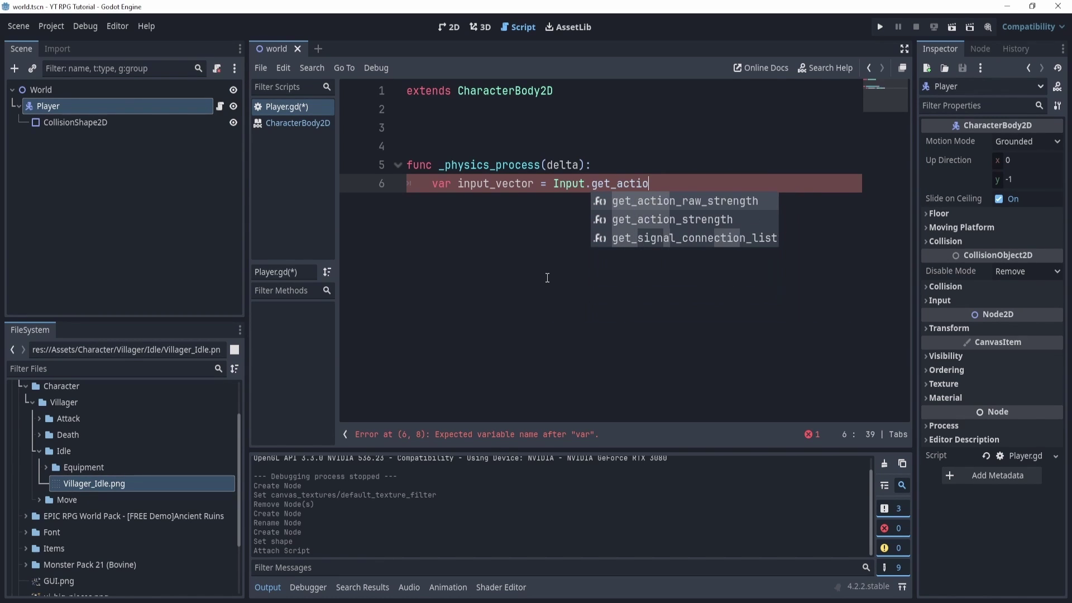
{"action": "type", "text": "n"}
{"action": "key", "text": "Down"}
{"action": "key", "text": "Return"}
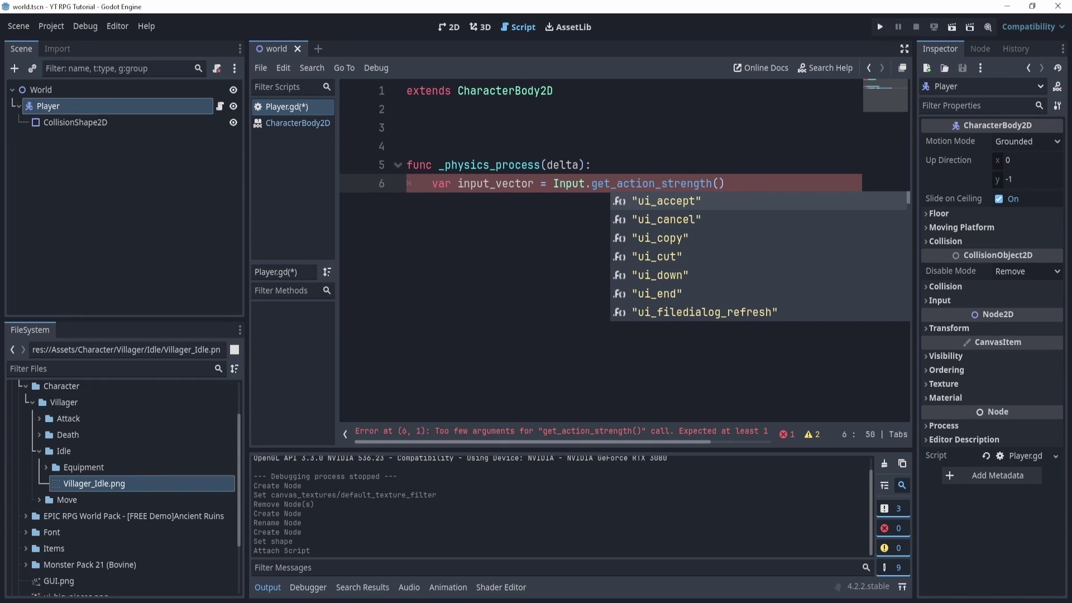
{"action": "type", "text": "\"Ui"}
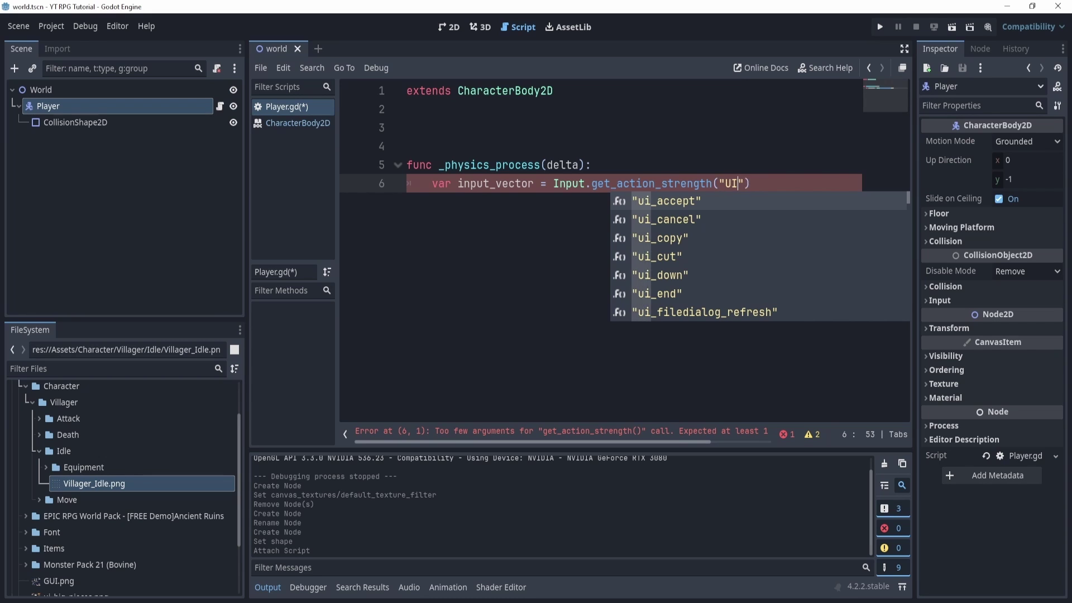
{"action": "type", "text": "_ri"}
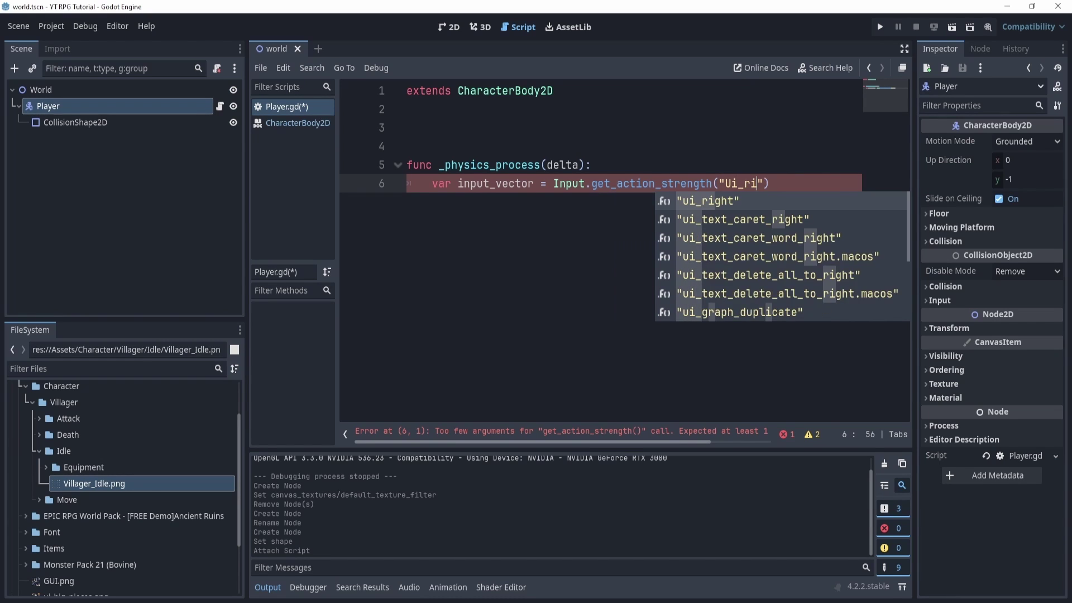
{"action": "key", "text": "Return"}
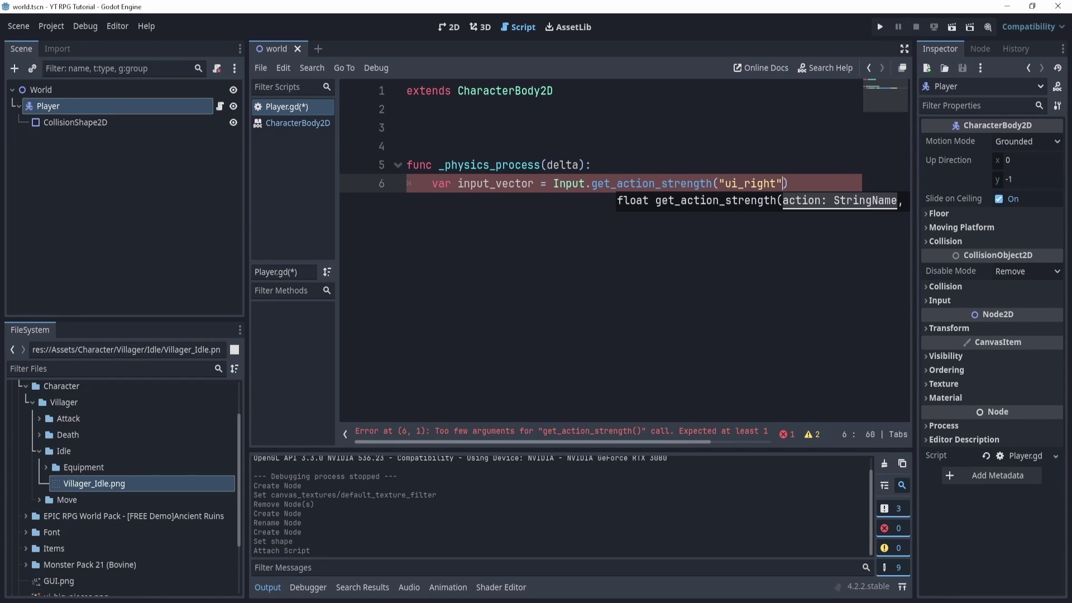
Step: Copy the Input.get_action_strength("ui_right") call to the clipboard
{"action": "left_click_drag", "start_coordinate": [788, 183], "coordinate": [555, 184]}
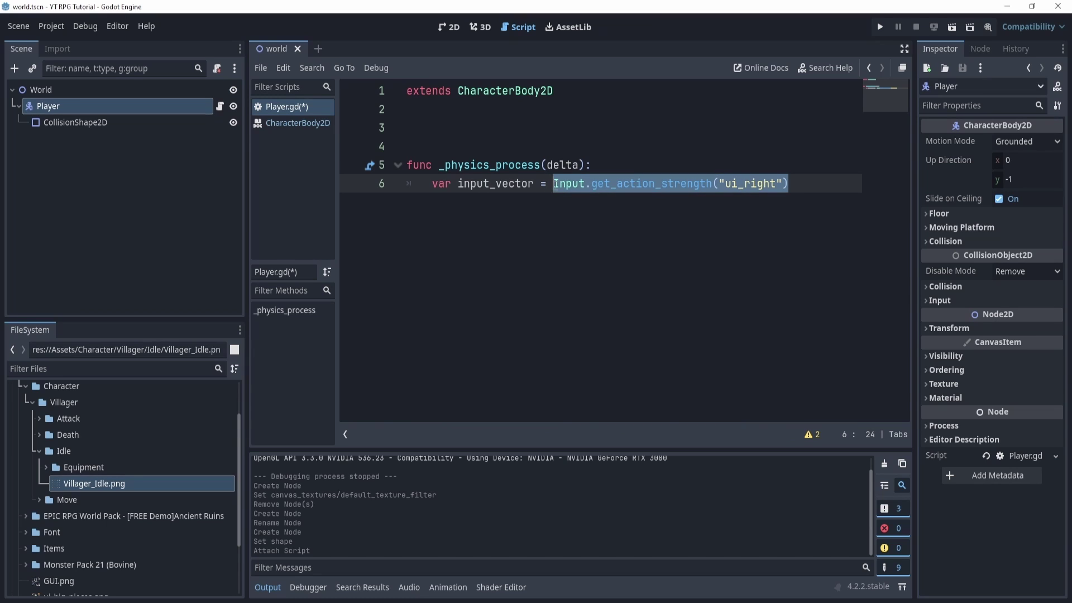
{"action": "key", "text": "ctrl+c"}
{"action": "left_click", "coordinate": [819, 183]}
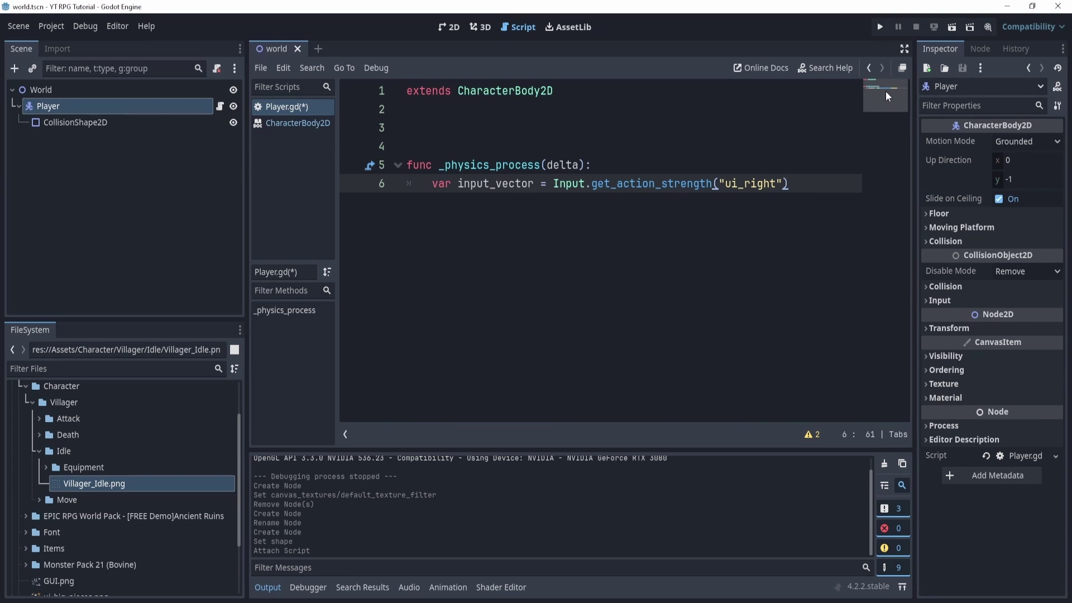
Step: Append a second call so line 6 subtracts Input.get_action_strength("ui_left") from the ui_right strength
{"action": "key", "text": "ctrl+v"}
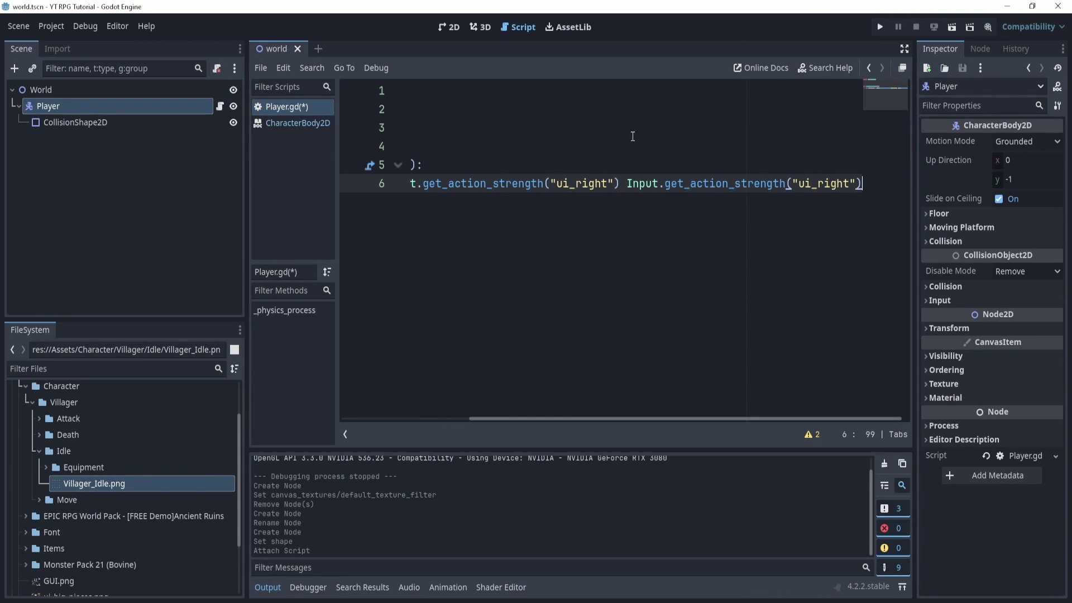
{"action": "left_click", "coordinate": [626, 183]}
{"action": "type", "text": "-"}
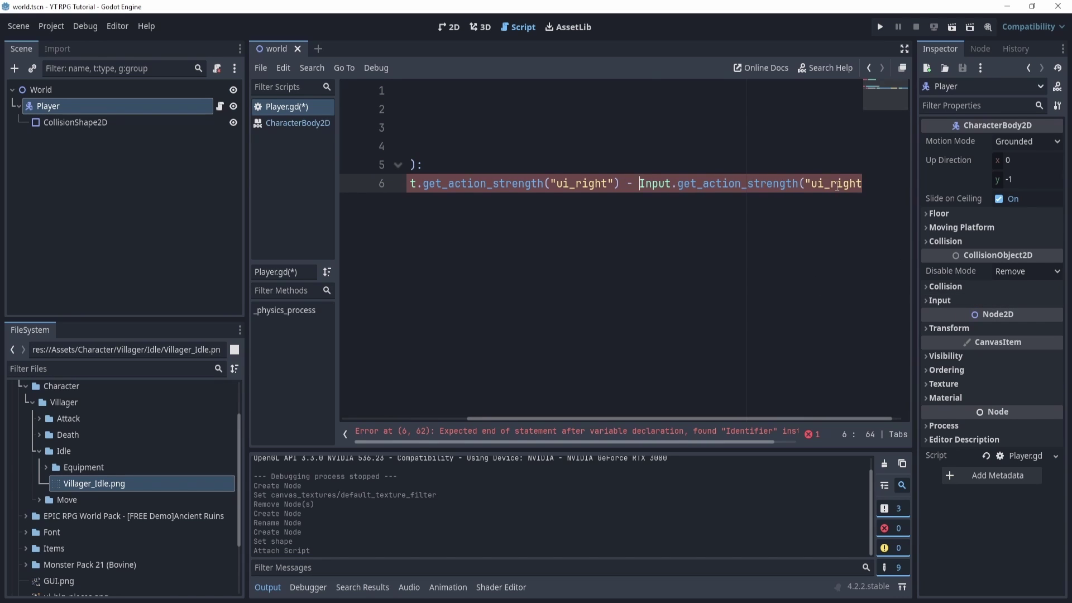
{"action": "left_click_drag", "start_coordinate": [830, 183], "coordinate": [862, 183]}
{"action": "type", "text": "lef"}
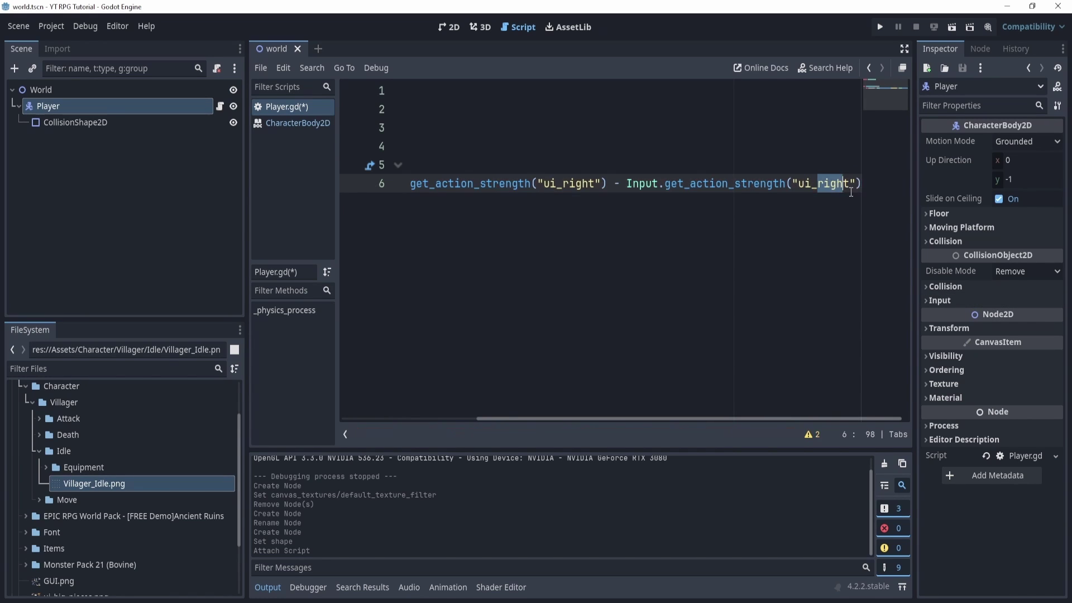
{"action": "type", "text": "t"}
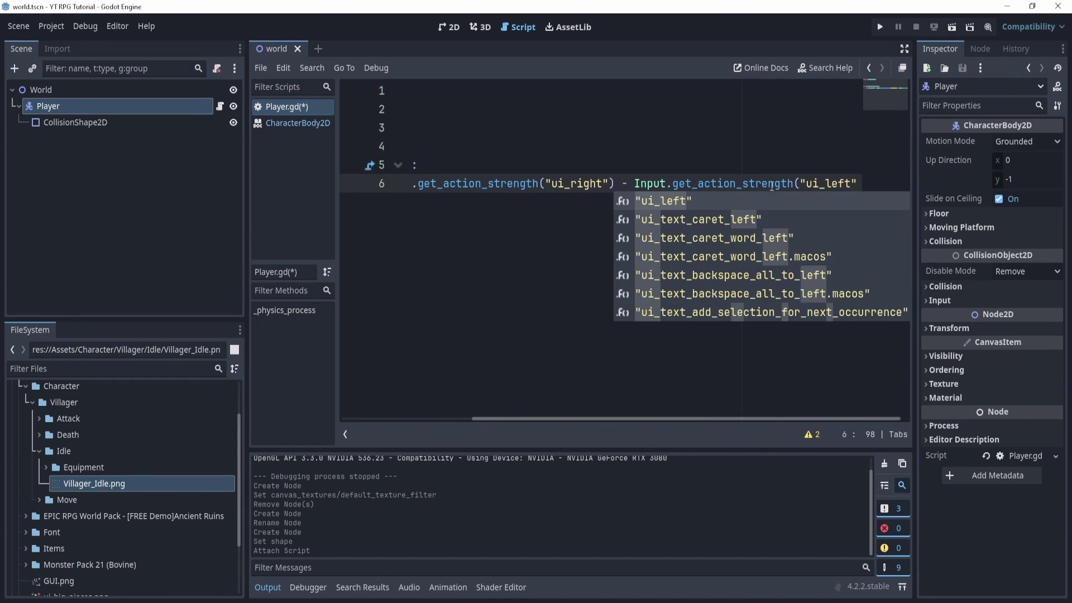
{"action": "key", "text": "Return"}
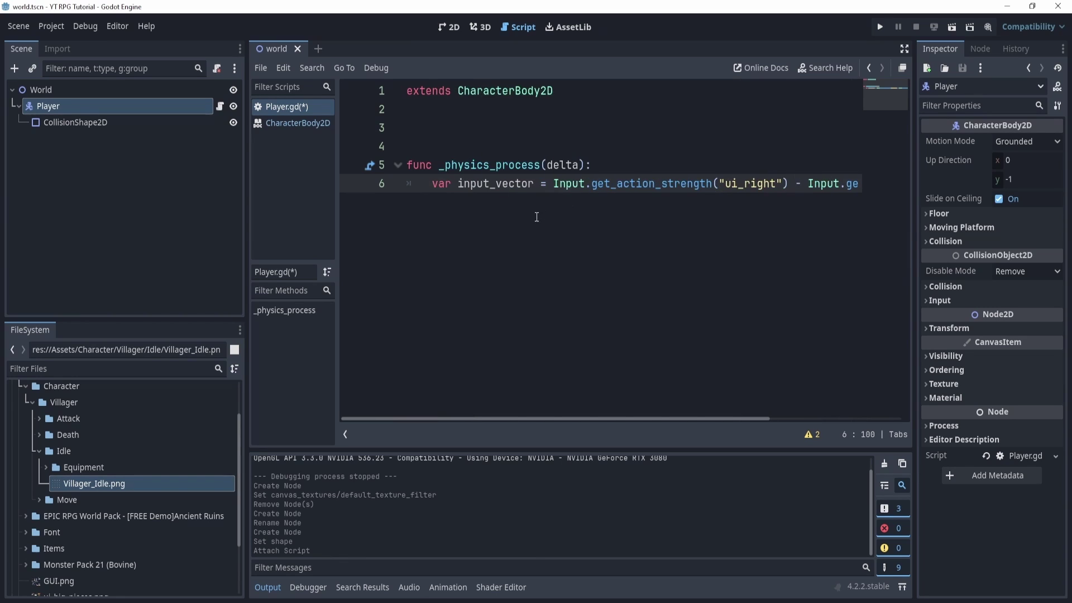
{"action": "left_click", "coordinate": [861, 184]}
Step: Highlight the ui_left and ui_right calls and input_vector, then start line 7
{"action": "scroll", "coordinate": [861, 184], "scroll_direction": "left", "scroll_amount": 3}
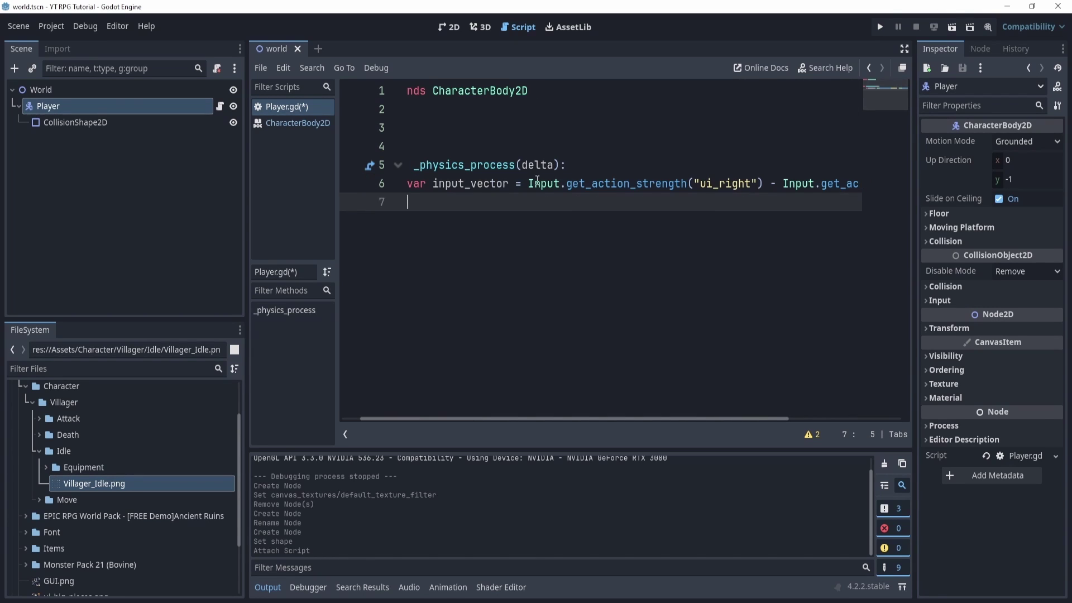
{"action": "left_click_drag", "start_coordinate": [529, 184], "coordinate": [773, 184]}
{"action": "scroll", "coordinate": [762, 198], "scroll_direction": "right", "scroll_amount": 3}
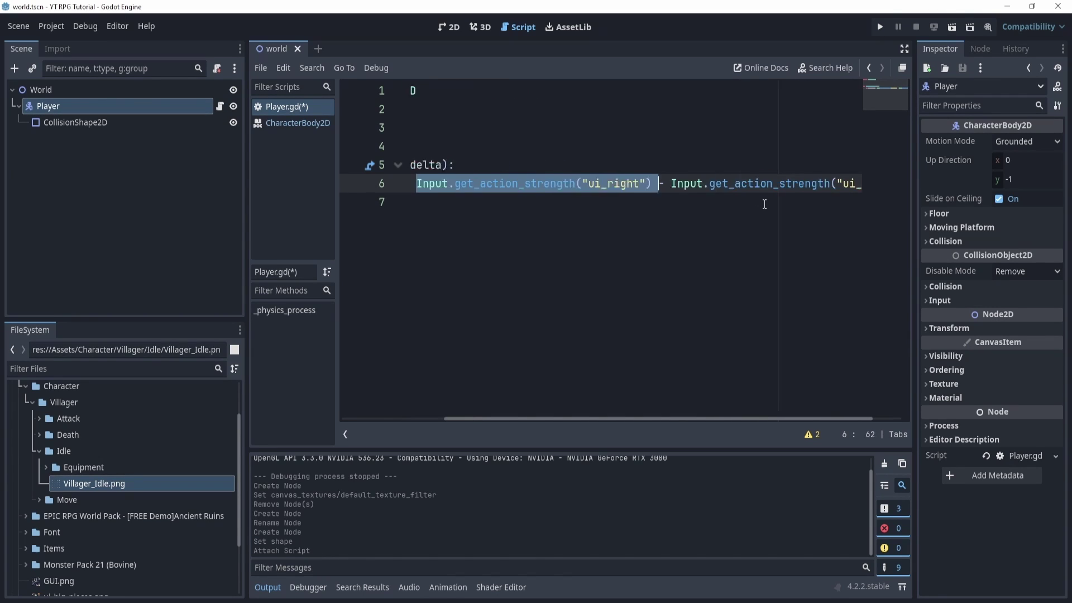
{"action": "left_click_drag", "start_coordinate": [631, 183], "coordinate": [860, 175]}
{"action": "left_click_drag", "start_coordinate": [615, 189], "coordinate": [413, 184]}
{"action": "left_click", "coordinate": [469, 183]}
{"action": "scroll", "coordinate": [476, 195], "scroll_direction": "left", "scroll_amount": 3}
{"action": "double_click", "coordinate": [495, 191]}
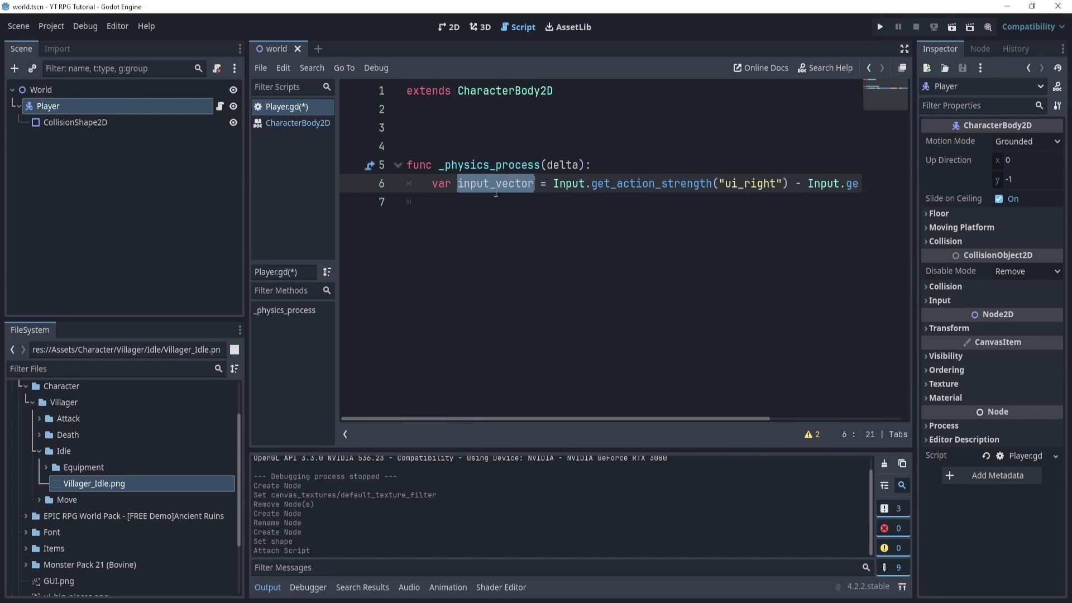
{"action": "left_click", "coordinate": [484, 205]}
Step: Add print(input_vector) on line 7 and run the game, pressing left and right to log -1 and 1
{"action": "type", "text": "print("}
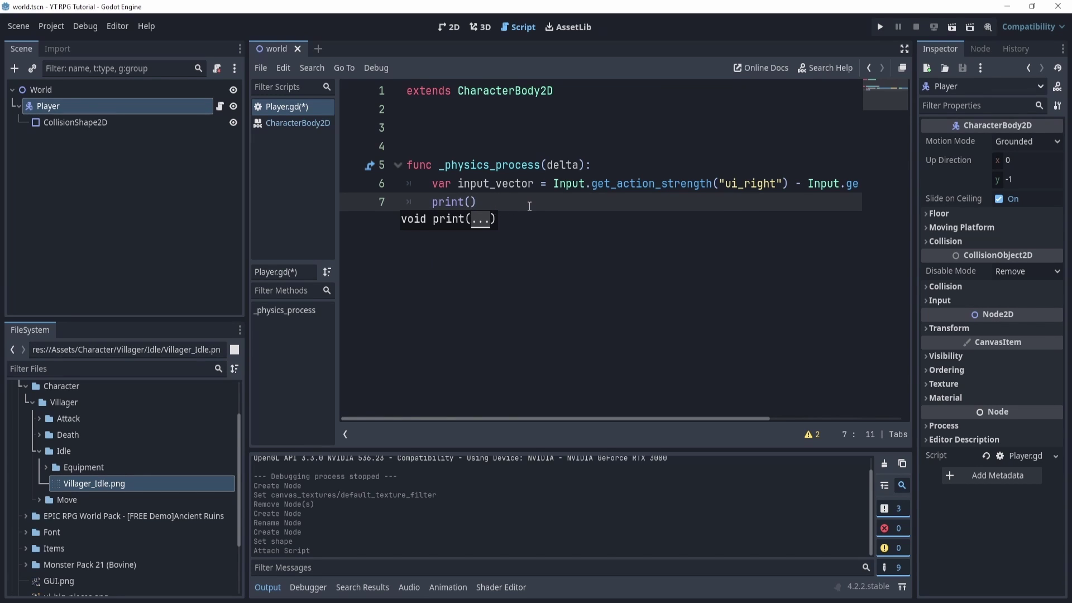
{"action": "type", "text": "in"}
{"action": "type", "text": "put_vector"}
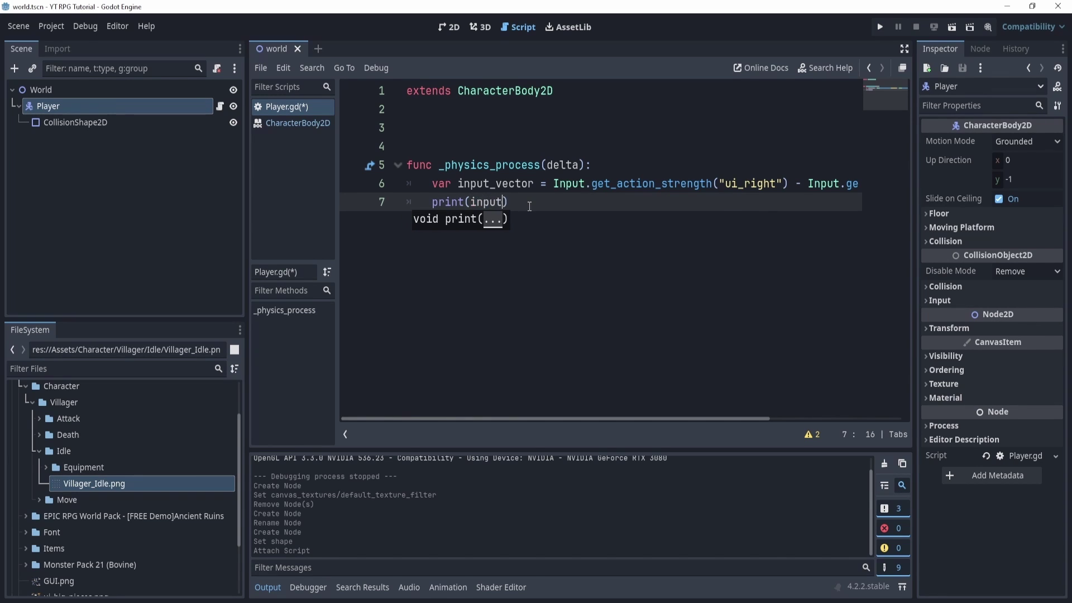
{"action": "left_click", "coordinate": [879, 28]}
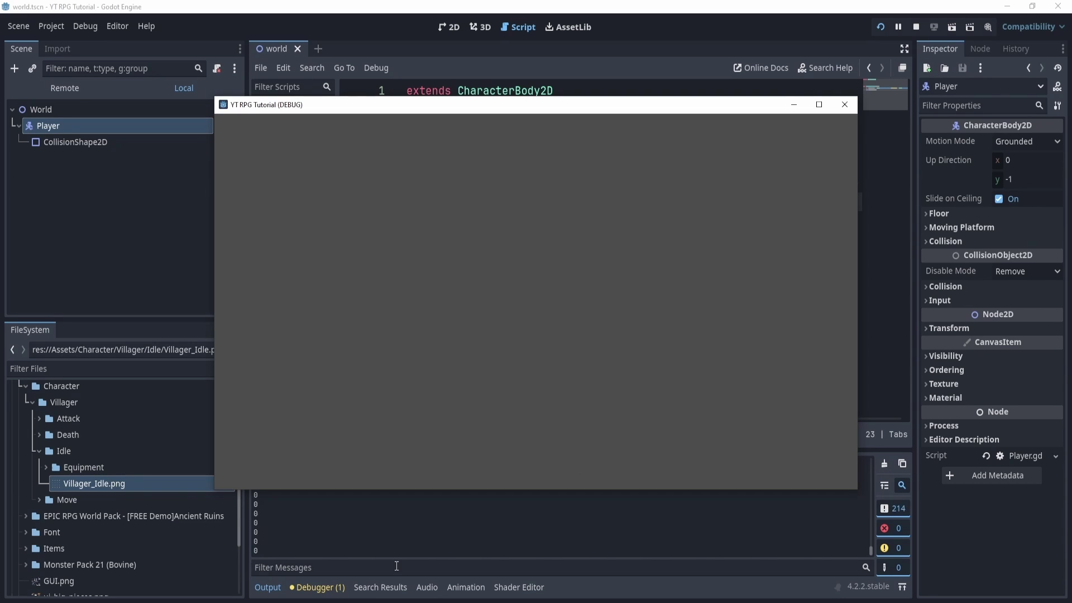
{"action": "key", "text": "Left"}
{"action": "key", "text": "Right"}
{"action": "key", "text": "F8"}
Step: Replace print(input_vector) on line 7 with self.position += input_vector
{"action": "left_click_drag", "start_coordinate": [553, 202], "coordinate": [432, 202]}
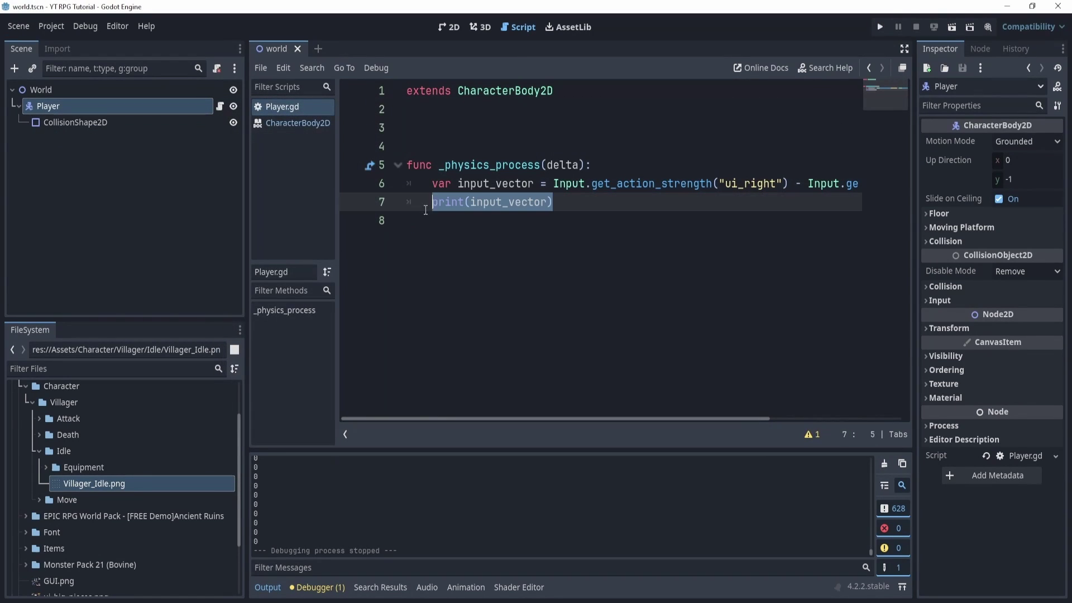
{"action": "type", "text": "self."}
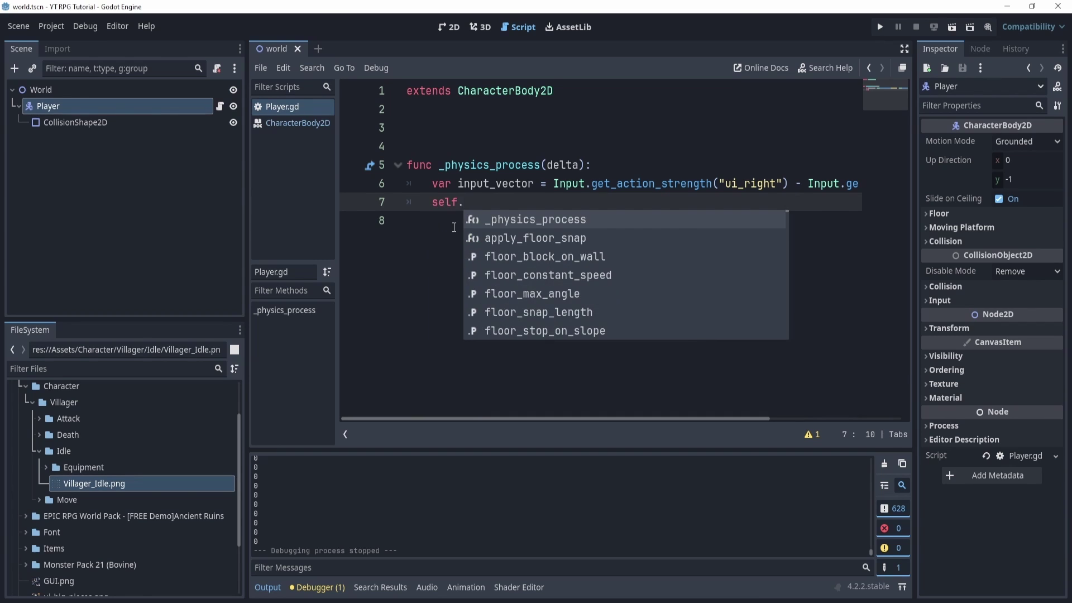
{"action": "key", "text": "Escape"}
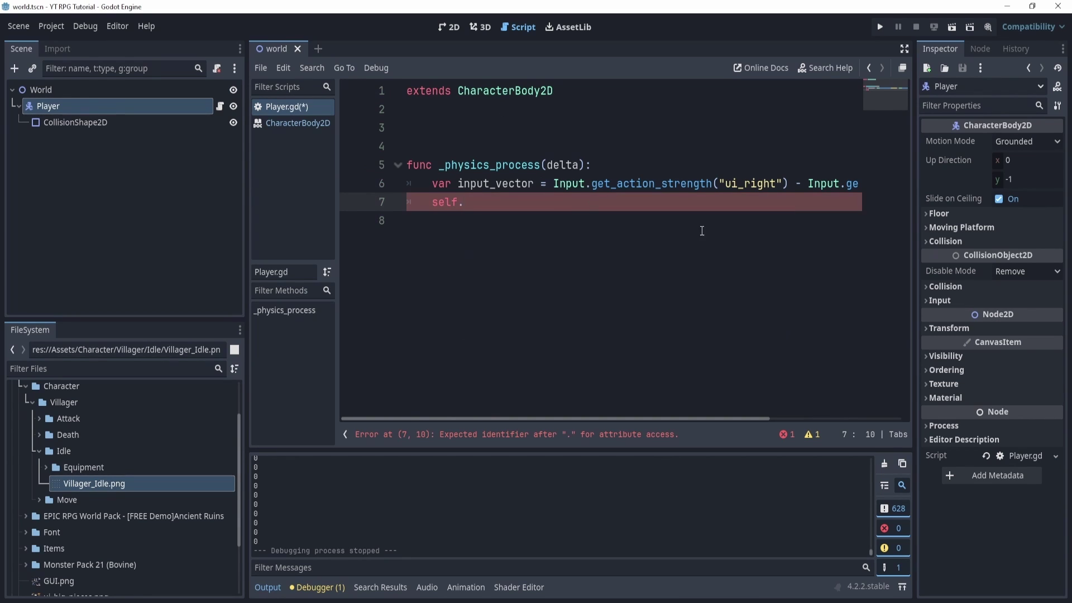
{"action": "type", "text": "position += input_vector"}
Step: Add icon.svg to the 2D scene as an Icon sprite parented under Player
{"action": "left_click", "coordinate": [451, 28]}
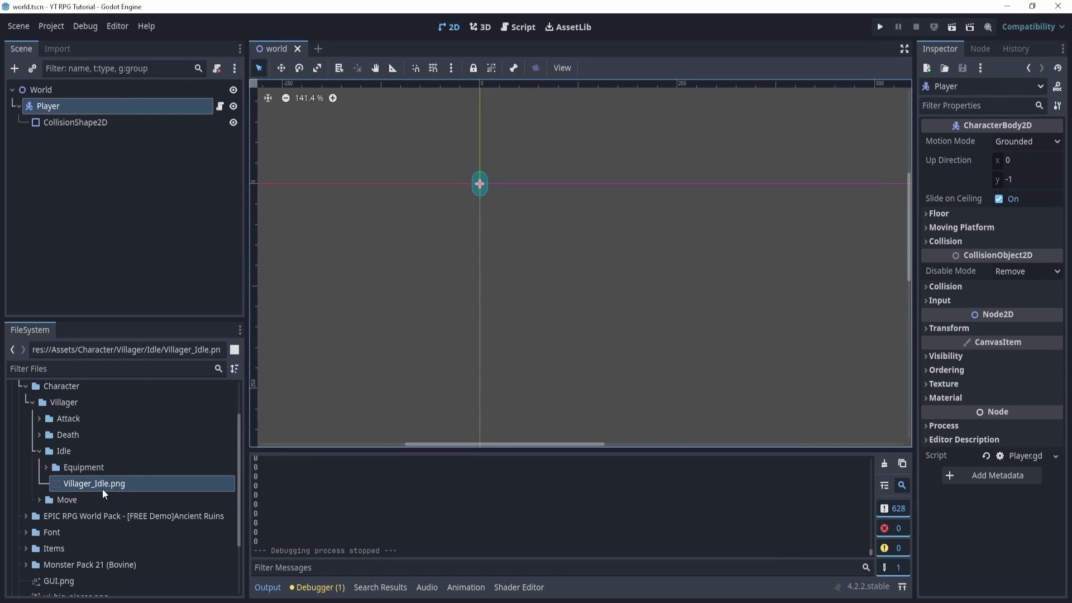
{"action": "scroll", "coordinate": [195, 428], "scroll_direction": "down", "scroll_amount": 3}
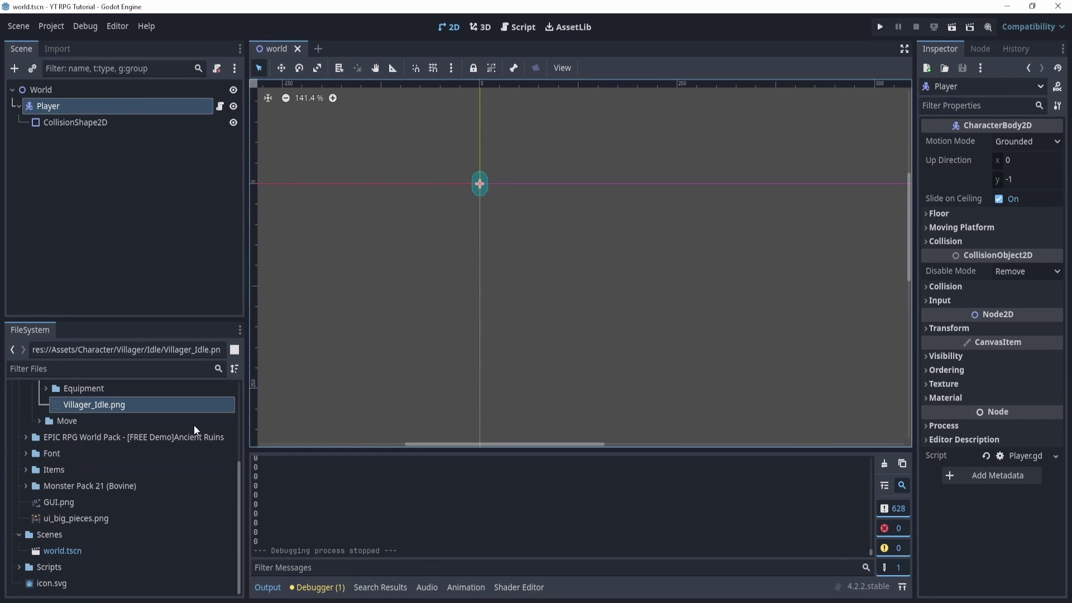
{"action": "left_click_drag", "start_coordinate": [53, 583], "coordinate": [481, 178]}
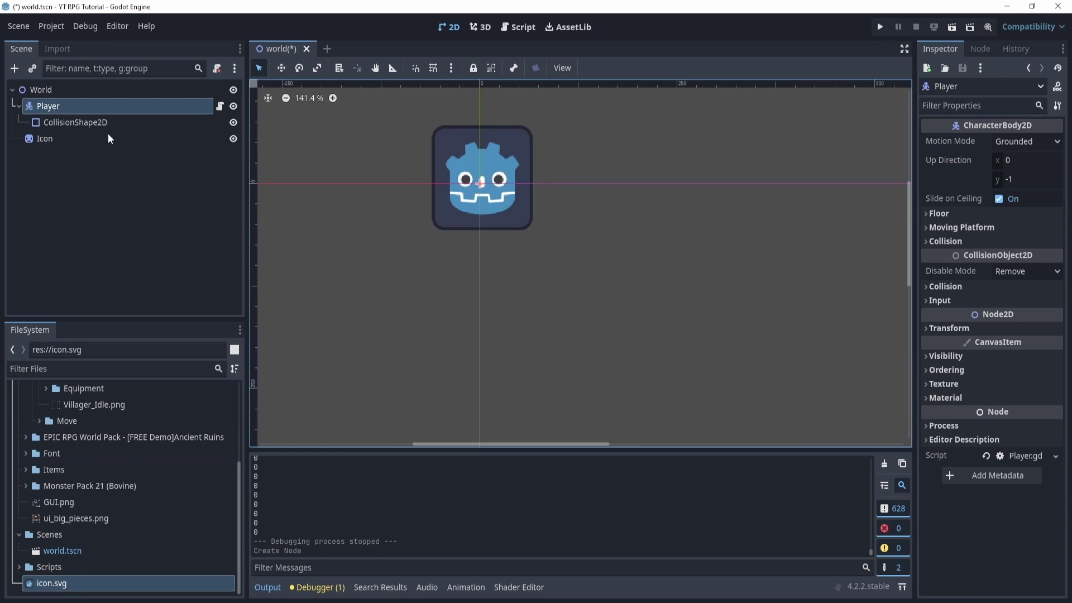
{"action": "left_click_drag", "start_coordinate": [44, 141], "coordinate": [53, 114]}
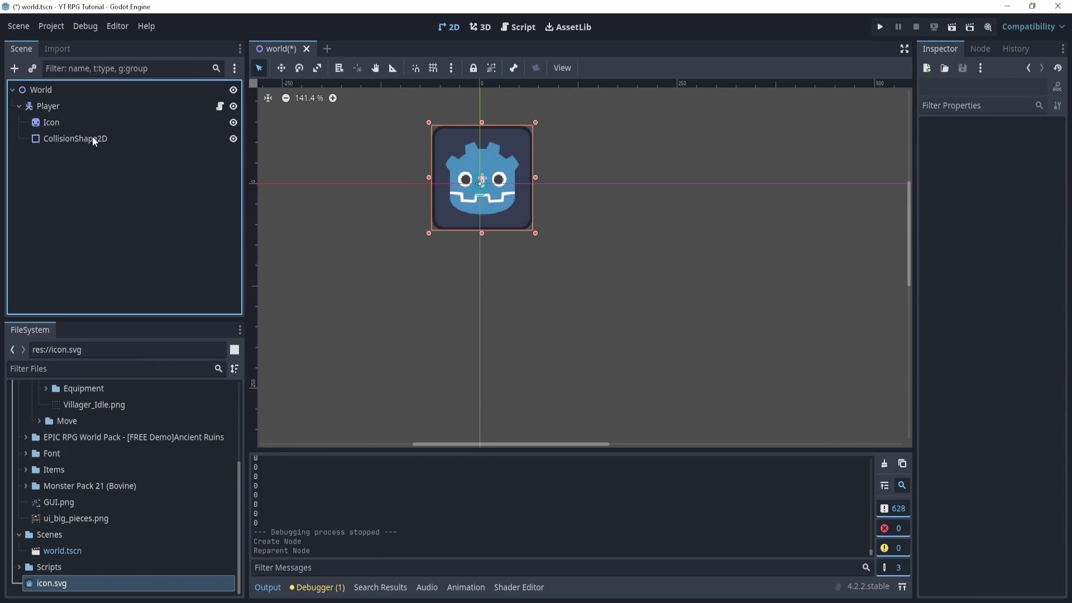
Step: Move the Player node to around (529, 293) in the middle of the game area
{"action": "left_click", "coordinate": [115, 107]}
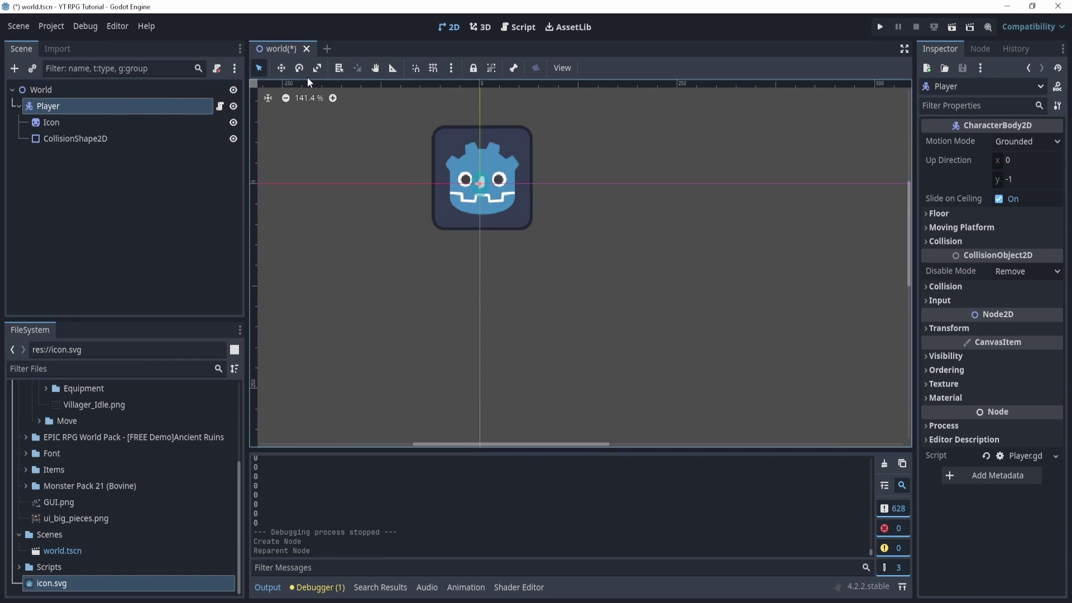
{"action": "left_click", "coordinate": [279, 68]}
{"action": "scroll", "coordinate": [378, 194], "scroll_direction": "down", "scroll_amount": 5}
{"action": "middle_click_drag", "start_coordinate": [614, 291], "coordinate": [488, 193]}
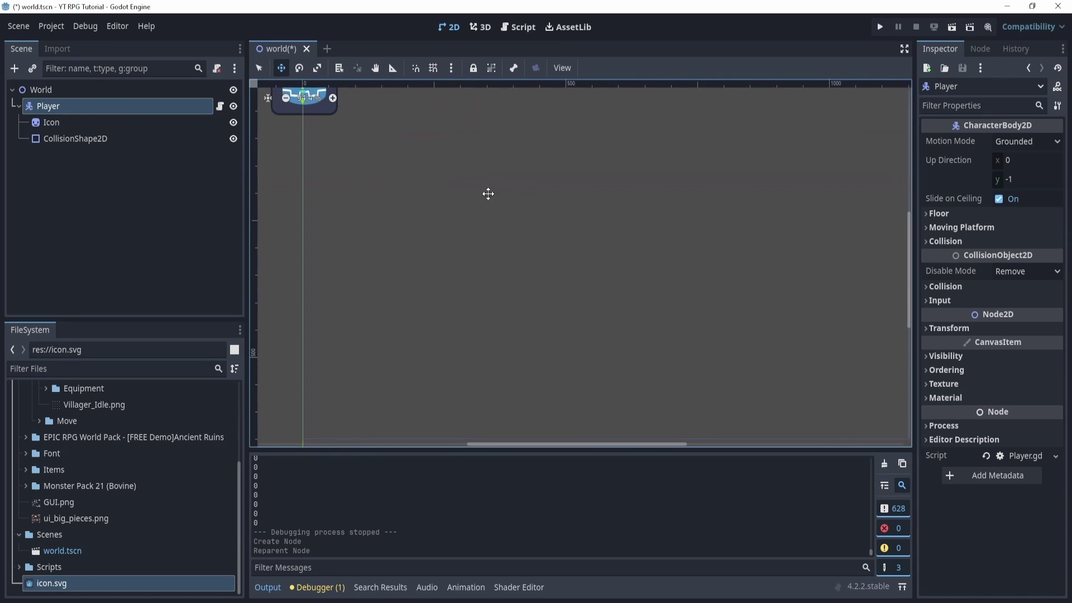
{"action": "scroll", "coordinate": [446, 187], "scroll_direction": "down", "scroll_amount": 5}
{"action": "left_click_drag", "start_coordinate": [427, 183], "coordinate": [631, 297]}
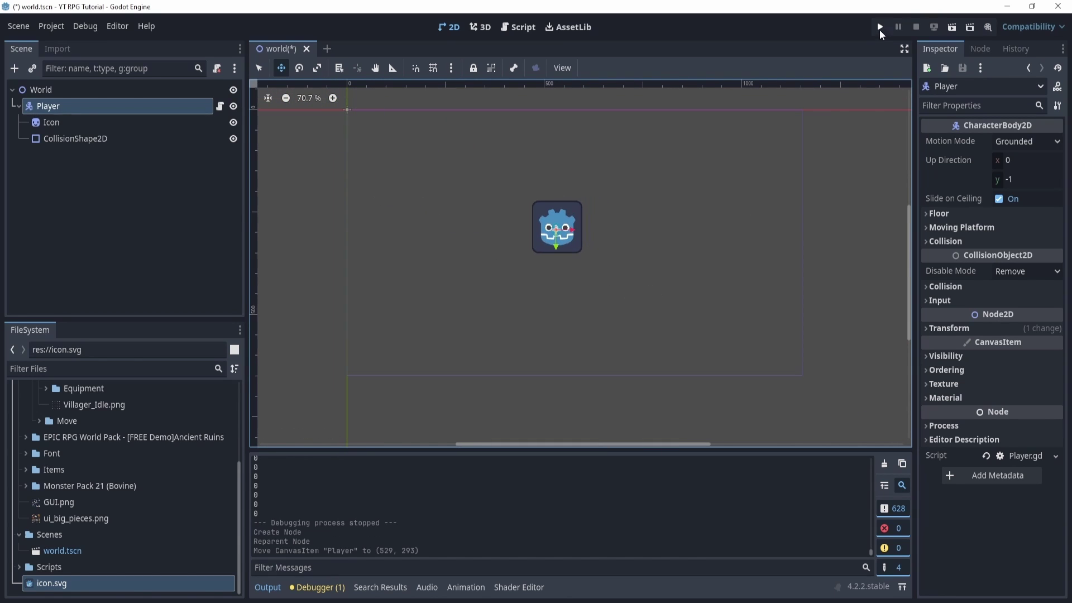
Step: Run the game, then fix the Invalid operands error by changing line 7 to self.position.x += input_vector
{"action": "left_click", "coordinate": [879, 28]}
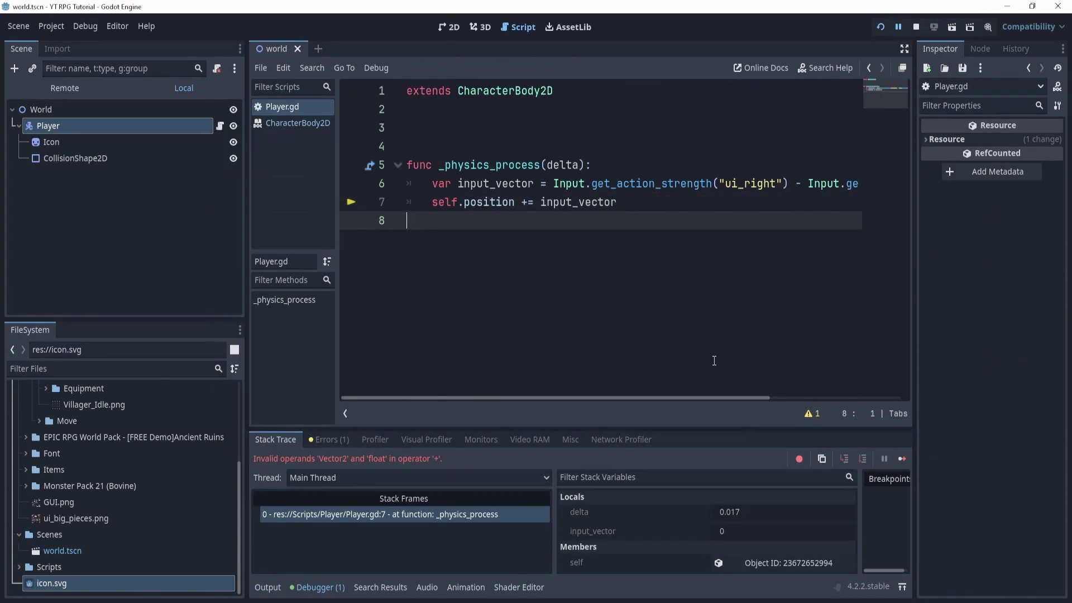
{"action": "key", "text": "BackSpace"}
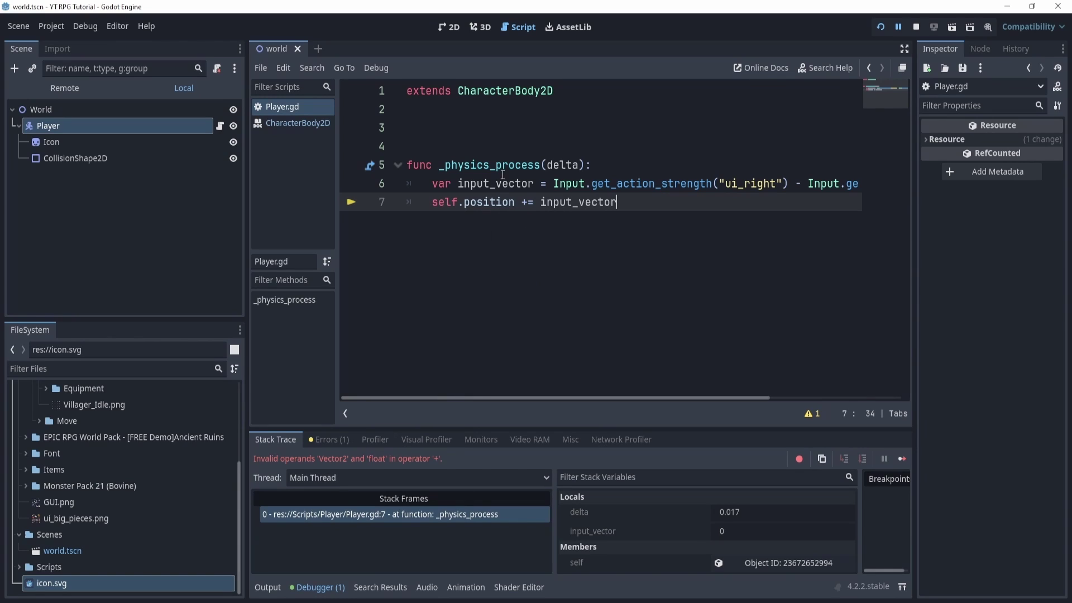
{"action": "double_click", "coordinate": [523, 184]}
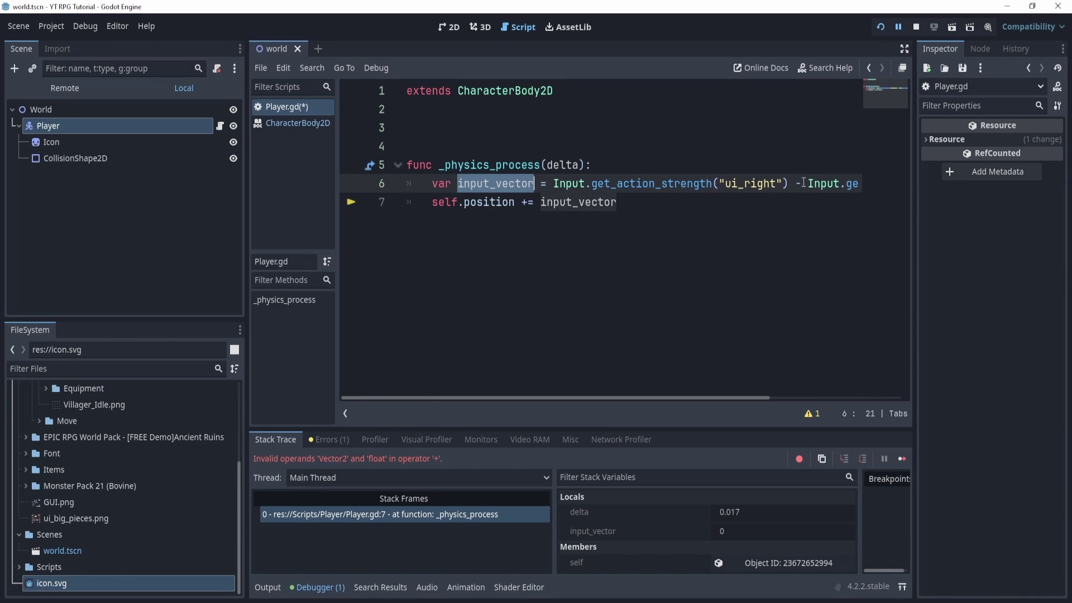
{"action": "left_click", "coordinate": [514, 202]}
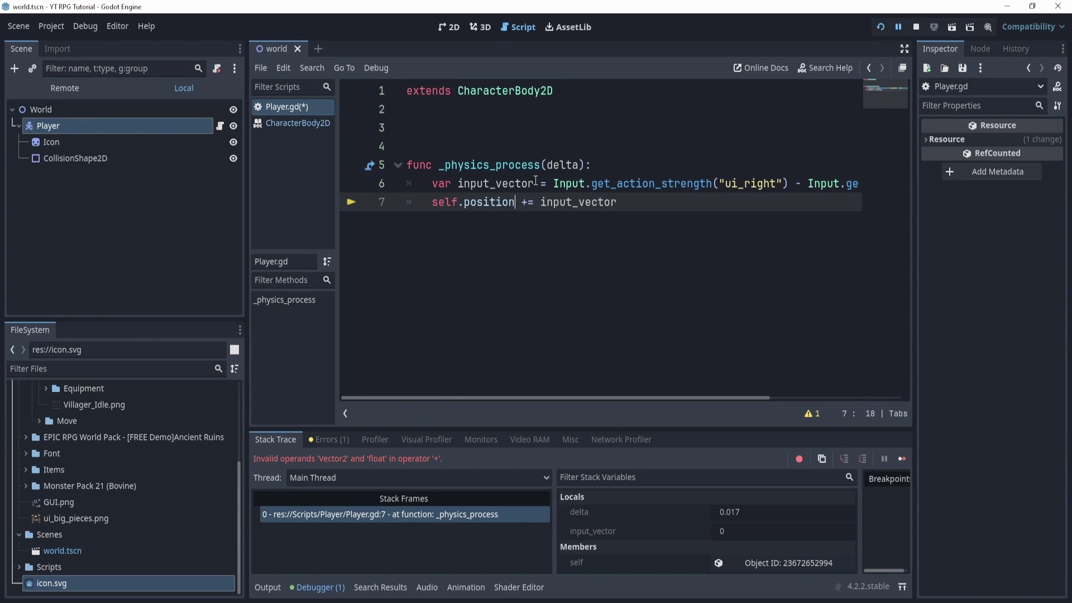
{"action": "type", "text": ".x"}
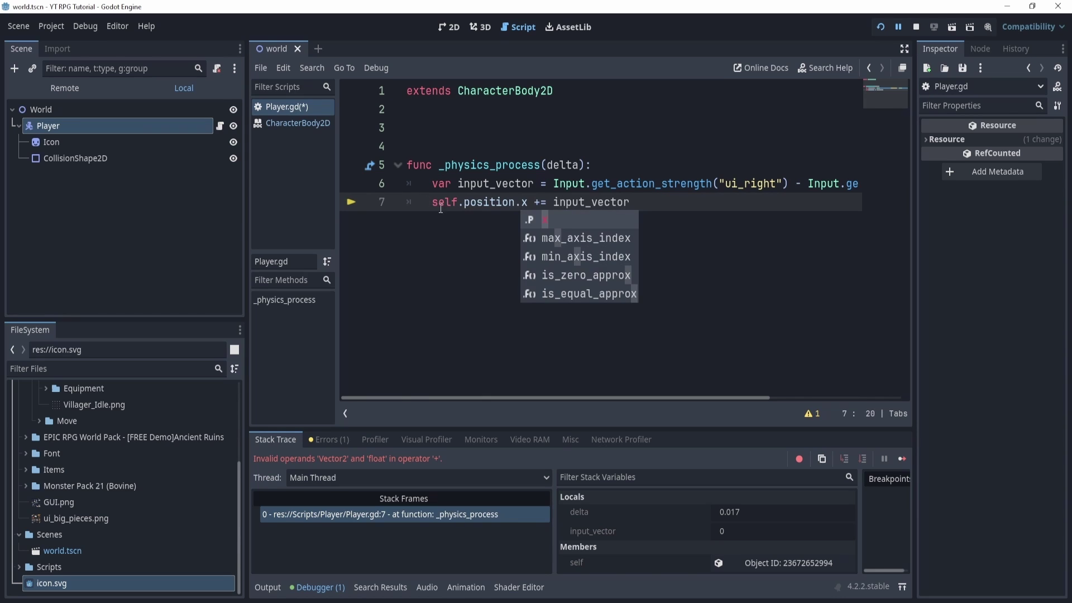
Step: Stop and rerun the game, moving the player left to test the fix
{"action": "left_click_drag", "start_coordinate": [457, 201], "coordinate": [540, 201]}
{"action": "left_click", "coordinate": [915, 26]}
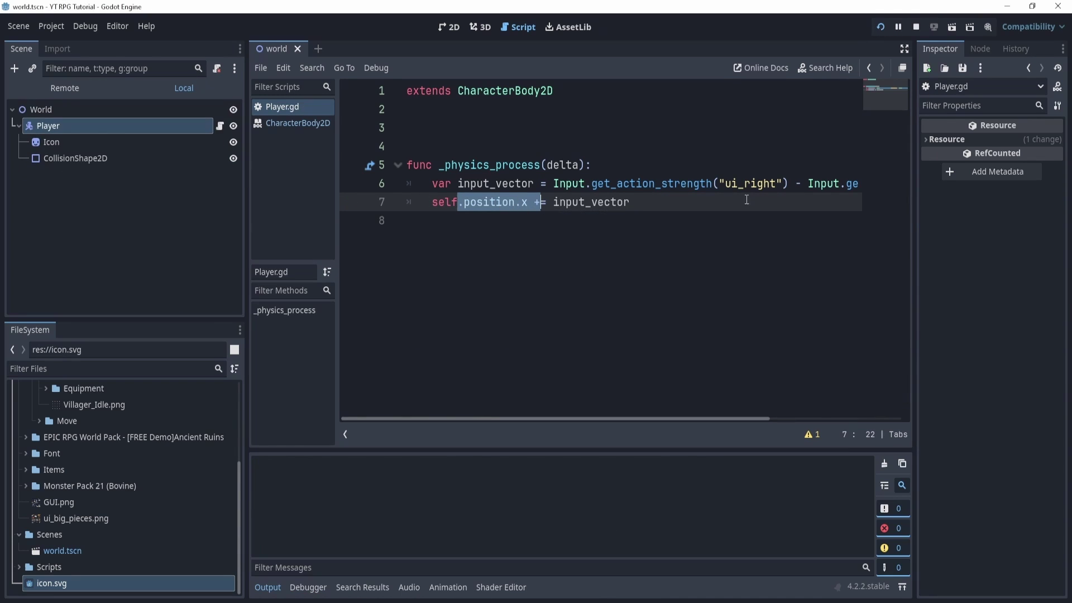
{"action": "key", "text": "F5"}
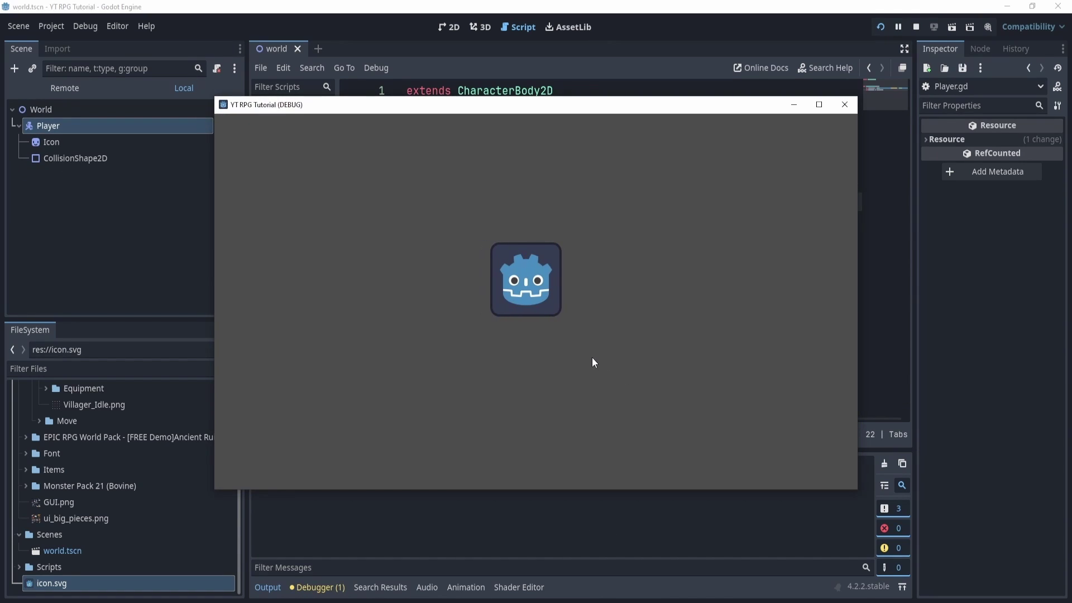
{"action": "key", "text": "Left"}
Step: Close the game and change line 7 to self.velocity.x = input_vector*delta*400
{"action": "key", "text": "Right"}
{"action": "left_click", "coordinate": [845, 104]}
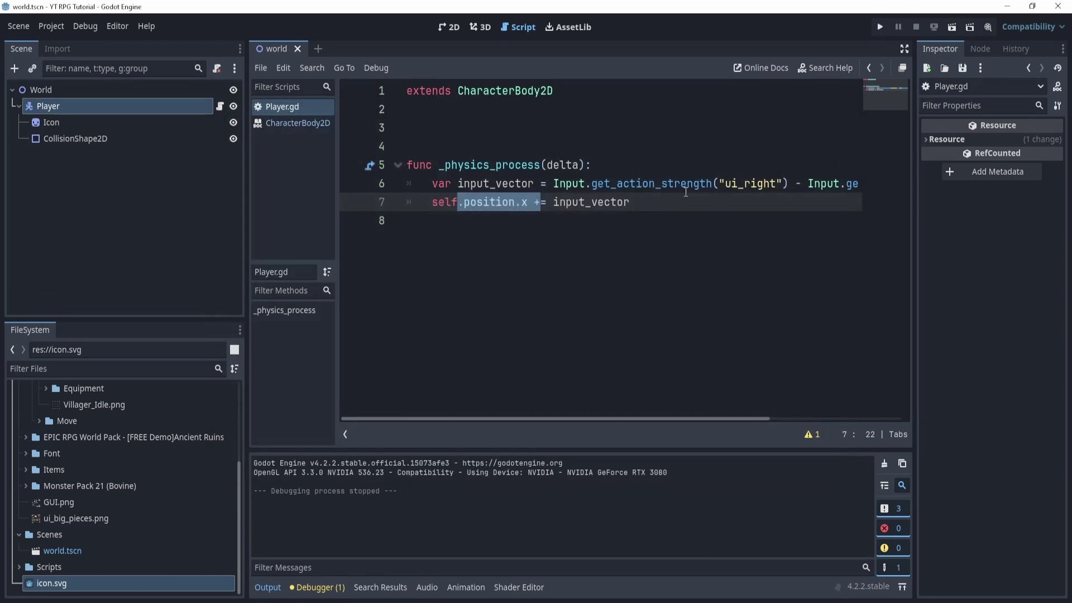
{"action": "left_click", "coordinate": [675, 203]}
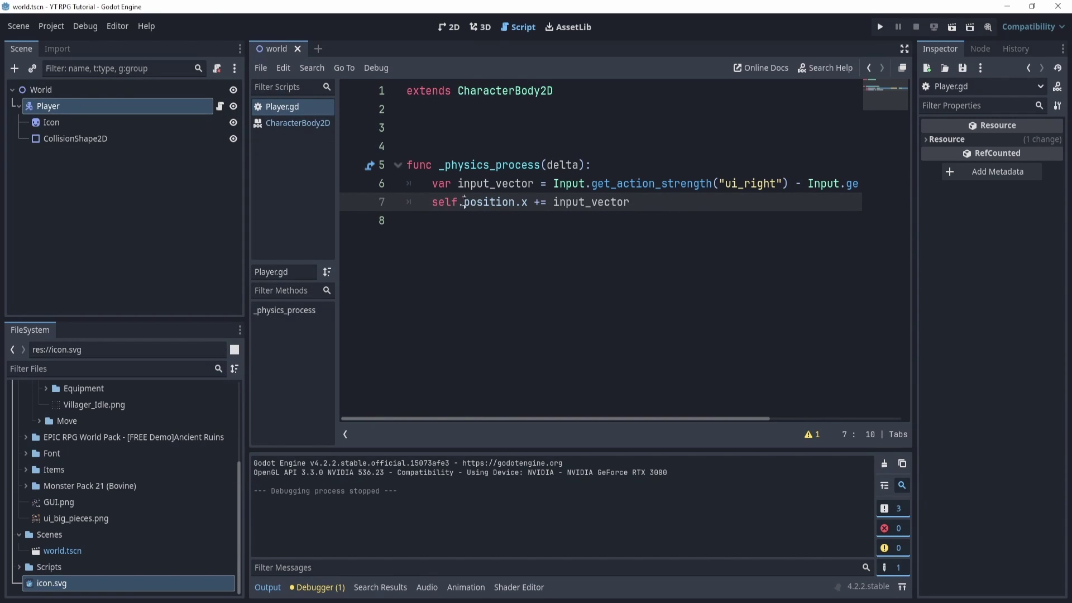
{"action": "left_click_drag", "start_coordinate": [463, 202], "coordinate": [514, 202]}
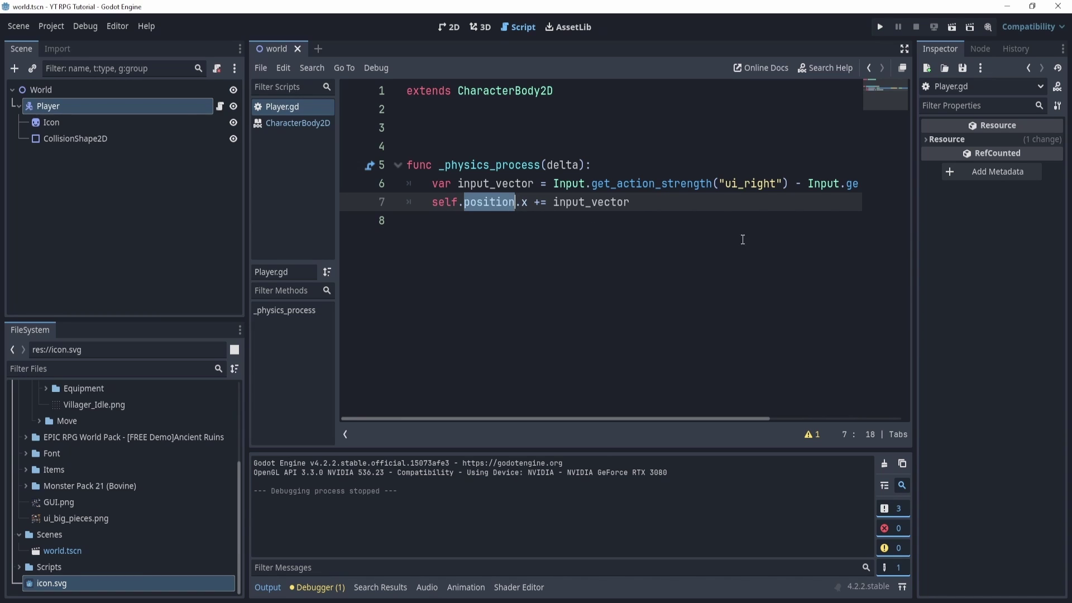
{"action": "type", "text": "velocity"}
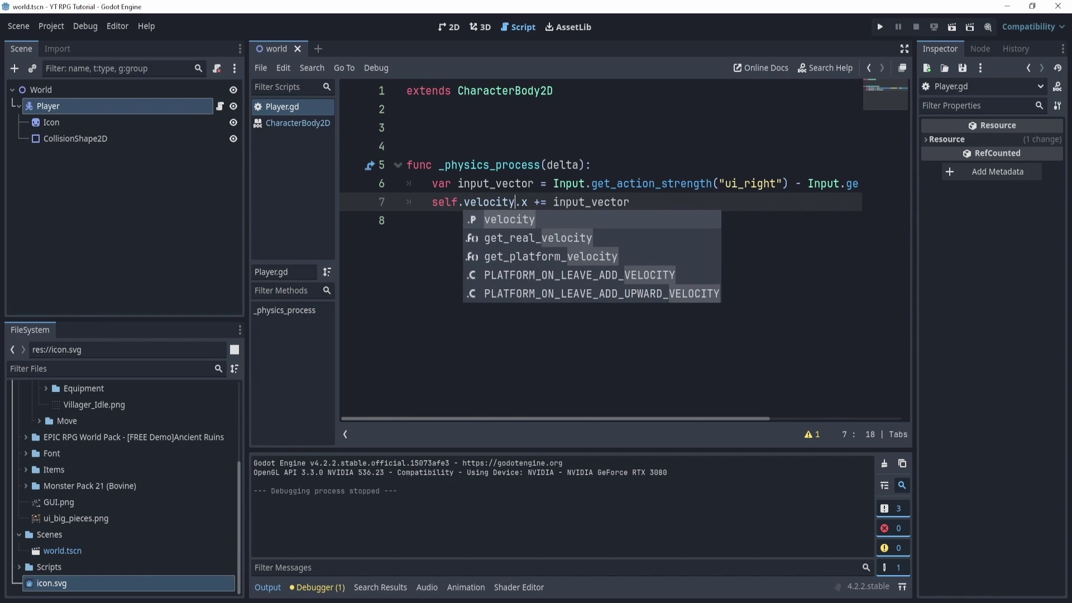
{"action": "left_click", "coordinate": [648, 194]}
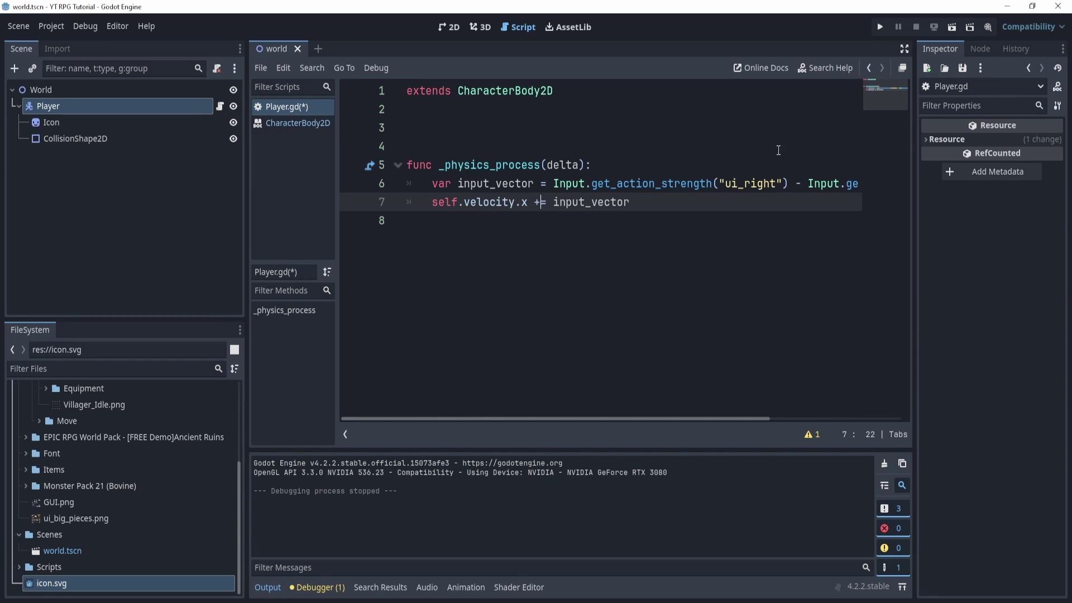
{"action": "left_click", "coordinate": [537, 203]}
{"action": "key", "text": "BackSpace"}
{"action": "type", "text": "*delta*400"}
Step: Add a move_and_slide() call on line 9, after an empty line
{"action": "key", "text": "Return"}
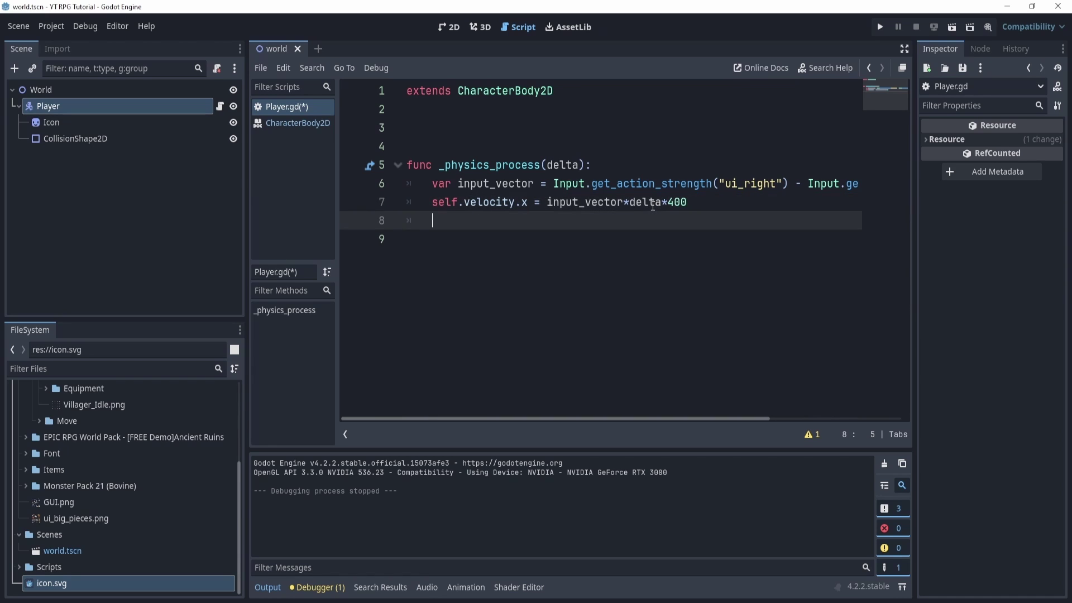
{"action": "type", "text": "move_"}
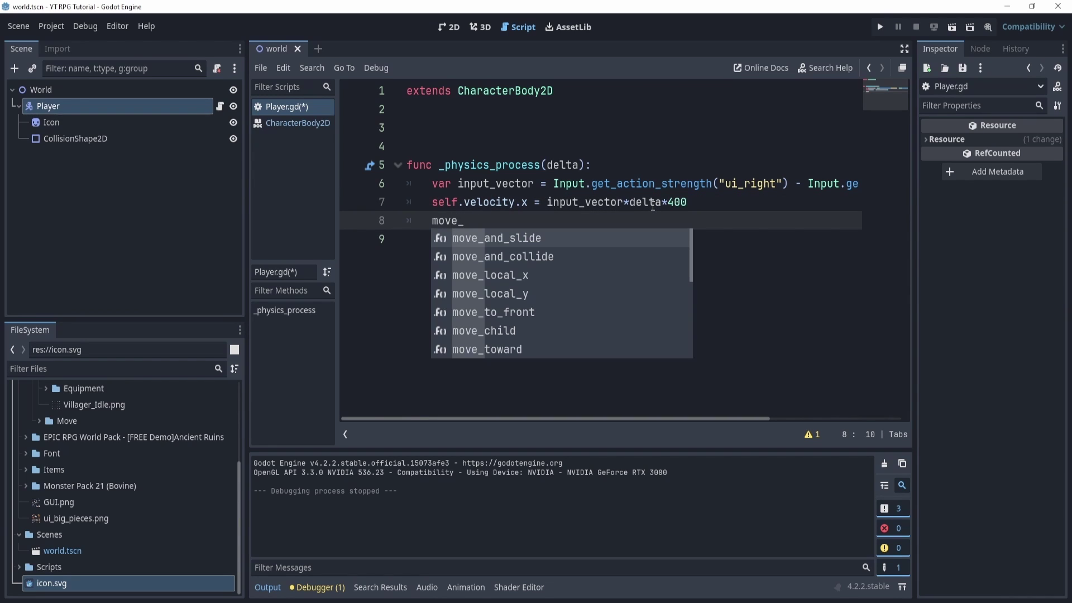
{"action": "key", "text": "Return"}
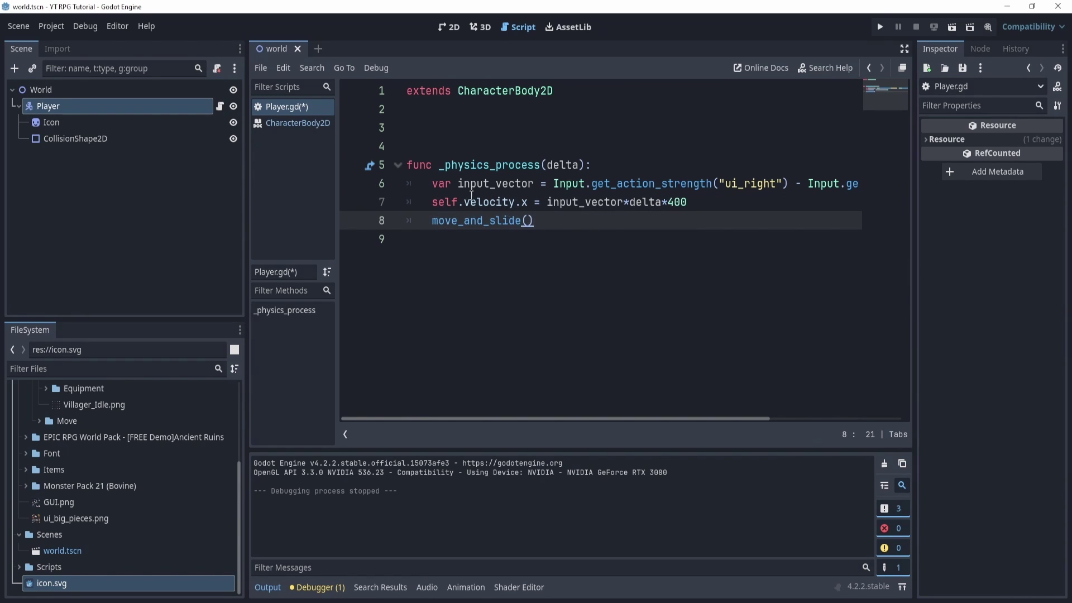
{"action": "left_click_drag", "start_coordinate": [464, 201], "coordinate": [516, 201]}
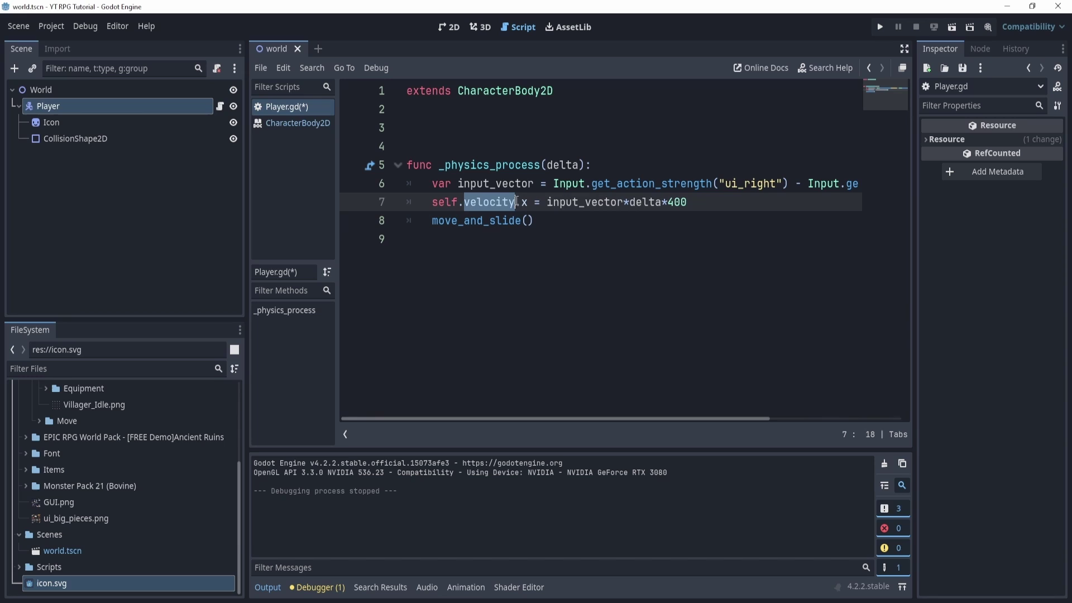
{"action": "left_click", "coordinate": [705, 195]}
{"action": "key", "text": "Return"}
{"action": "left_click_drag", "start_coordinate": [438, 237], "coordinate": [540, 239]}
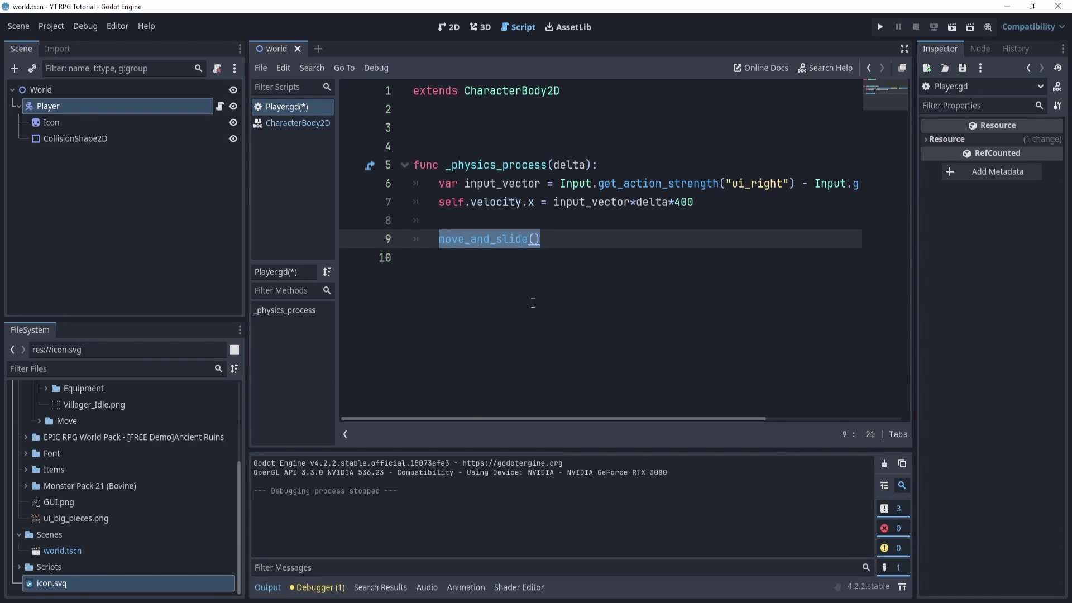
{"action": "left_click", "coordinate": [571, 241]}
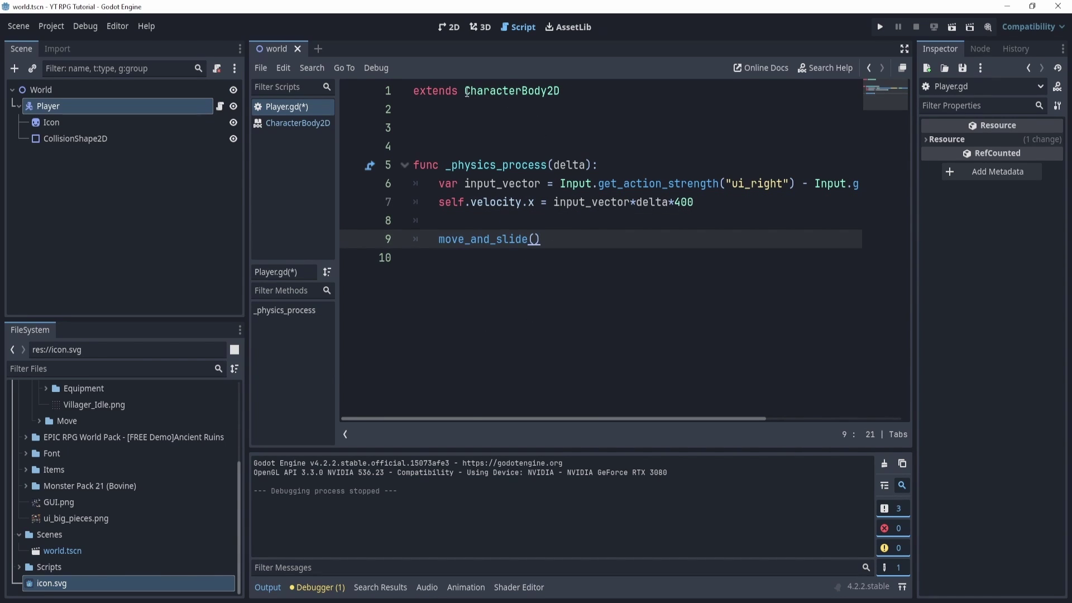
{"action": "left_click_drag", "start_coordinate": [465, 91], "coordinate": [568, 93]}
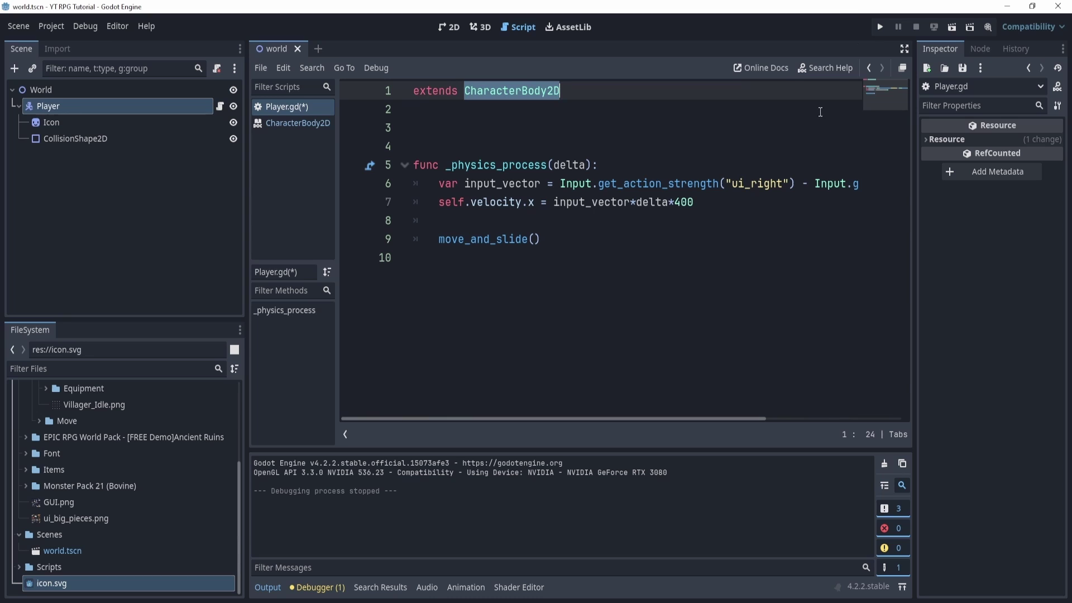
Step: Test-run the game with the 400 multiplier, moving right and left, then close it
{"action": "left_click", "coordinate": [881, 27]}
{"action": "key", "text": "Right"}
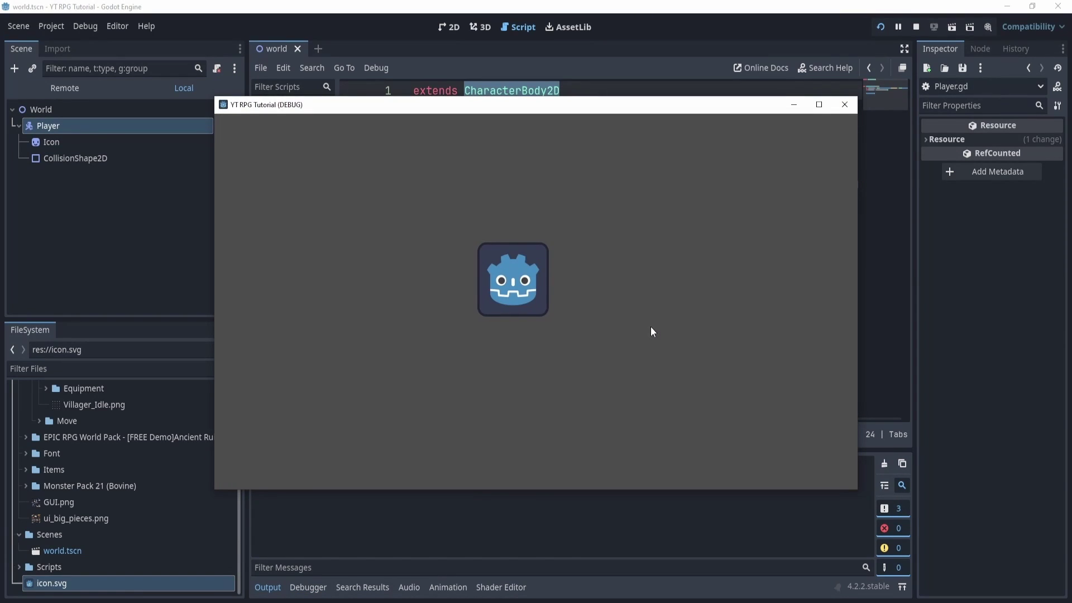
{"action": "key", "text": "Left"}
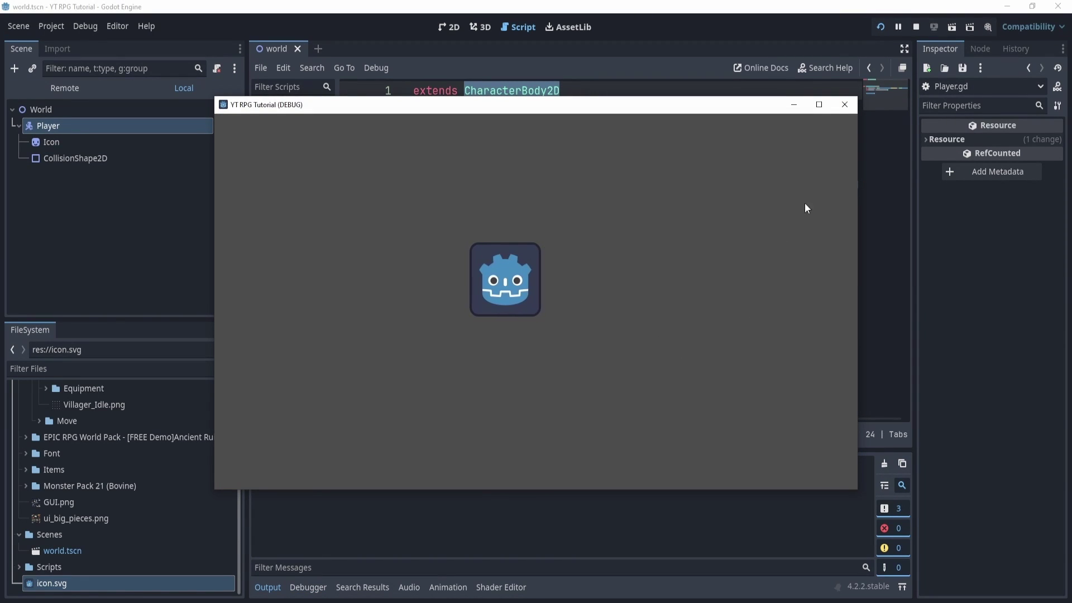
{"action": "left_click", "coordinate": [840, 104]}
Step: Change the line 7 multiplier from 400 to 1000 and run the game
{"action": "left_click", "coordinate": [697, 215]}
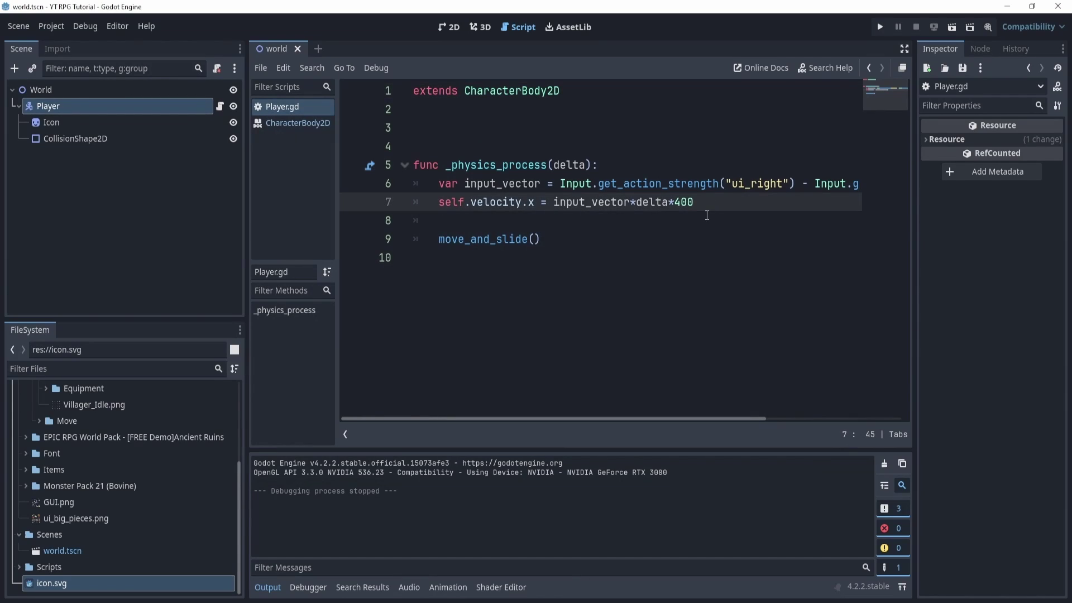
{"action": "type", "text": "0"}
{"action": "key", "text": "BackSpace"}
{"action": "type", "text": "-"}
{"action": "left_click", "coordinate": [678, 200]}
{"action": "key", "text": "BackSpace"}
{"action": "type", "text": "1"}
{"action": "left_click", "coordinate": [725, 200]}
{"action": "key", "text": "BackSpace"}
{"action": "type", "text": "000"}
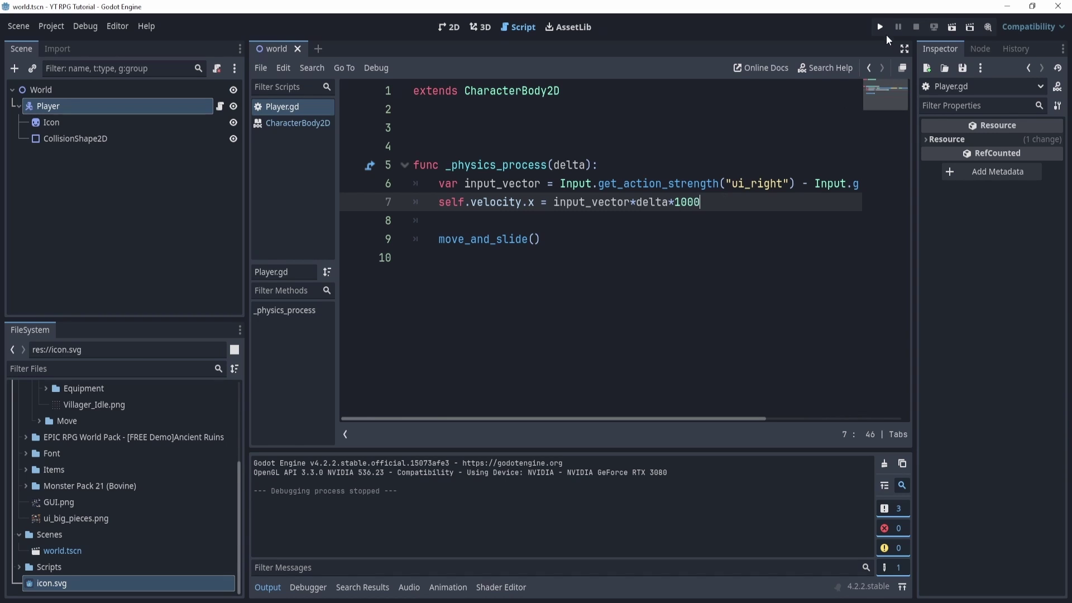
{"action": "left_click", "coordinate": [880, 27]}
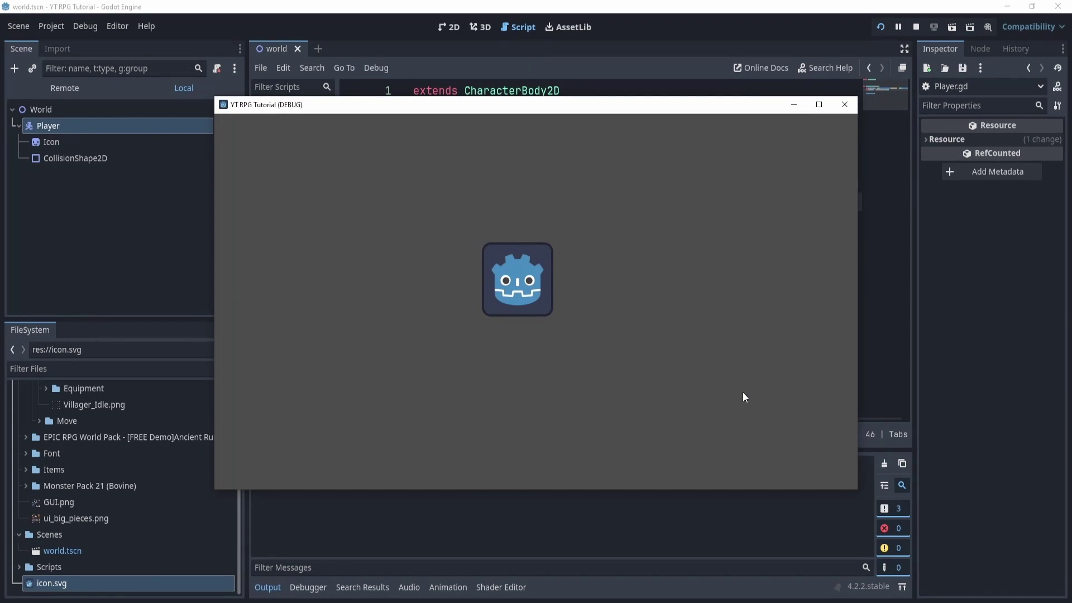
Step: Raise the multiplier to 5000 and rerun, moving the player right and left
{"action": "left_click", "coordinate": [844, 104]}
{"action": "left_click", "coordinate": [678, 201]}
{"action": "key", "text": "BackSpace"}
{"action": "type", "text": "5000"}
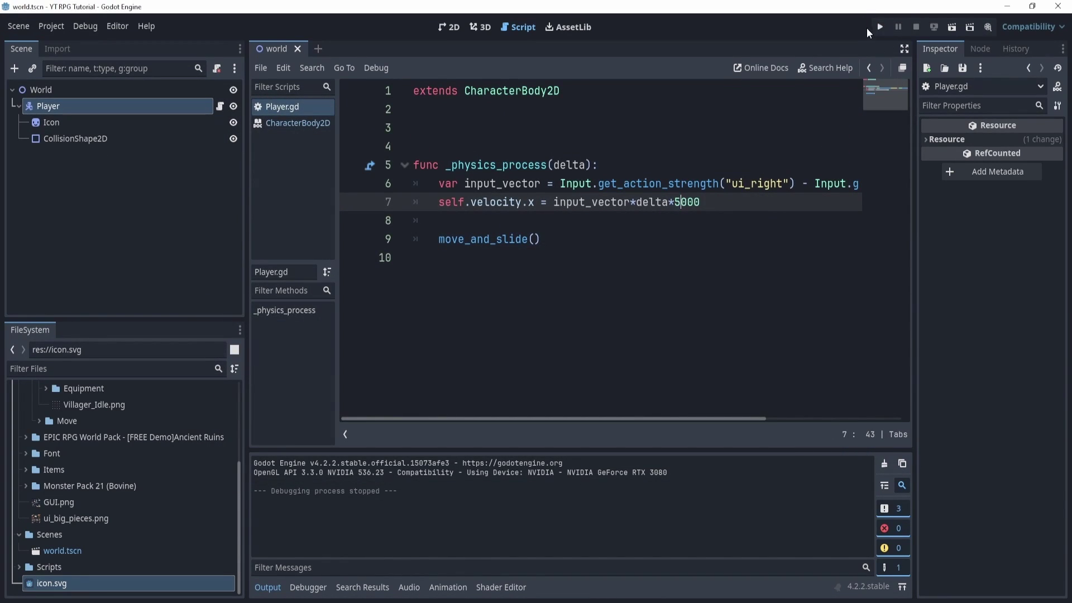
{"action": "left_click", "coordinate": [880, 27]}
{"action": "key", "text": "Right"}
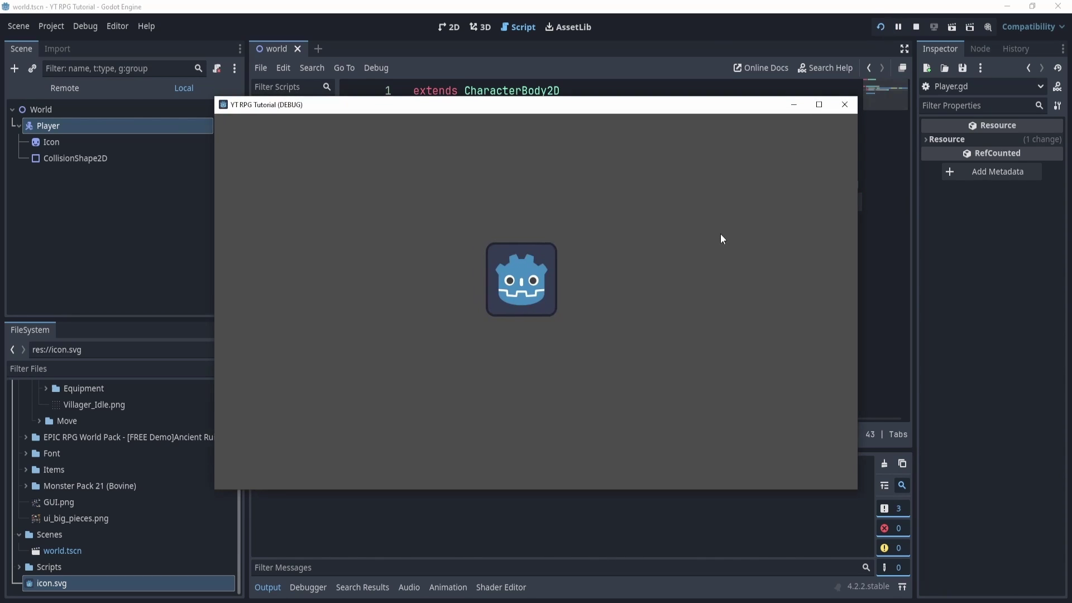
{"action": "key", "text": "Left"}
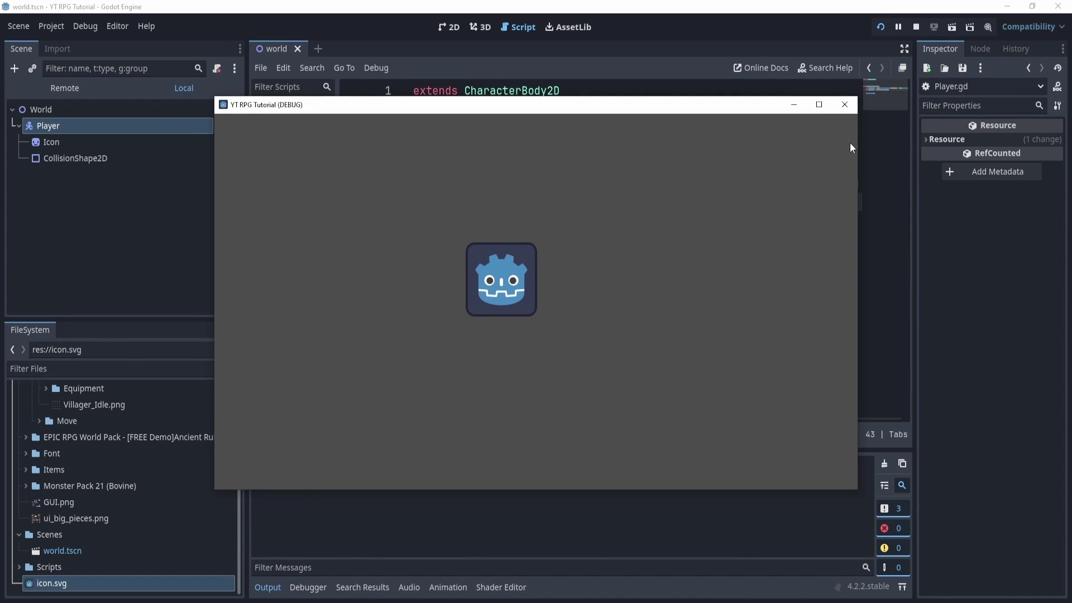
{"action": "left_click", "coordinate": [845, 104]}
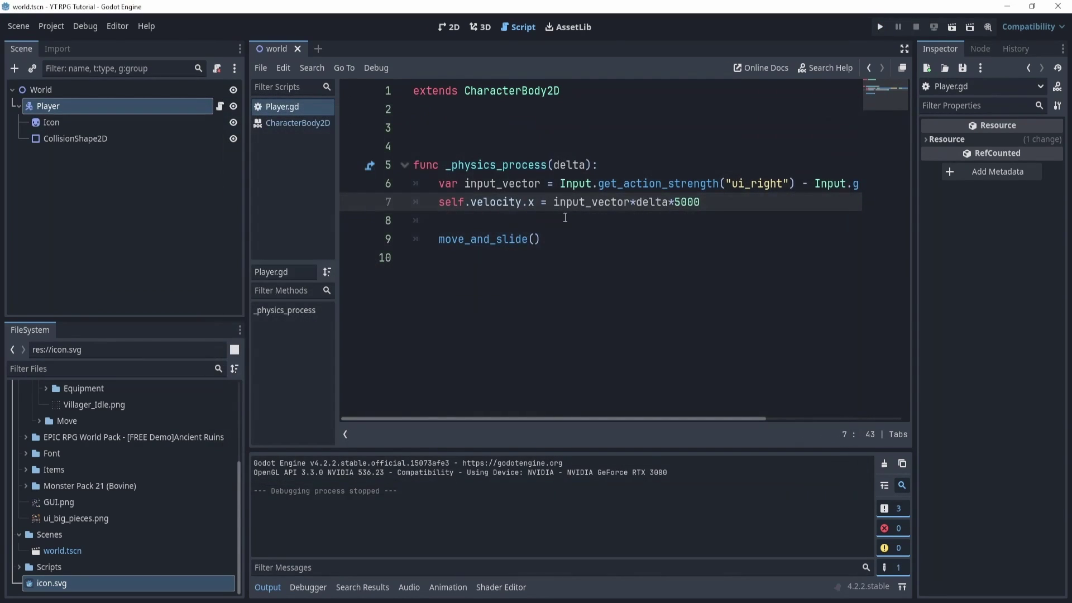
{"action": "left_click", "coordinate": [438, 202]}
{"action": "key", "text": "Return"}
{"action": "left_click", "coordinate": [453, 207]}
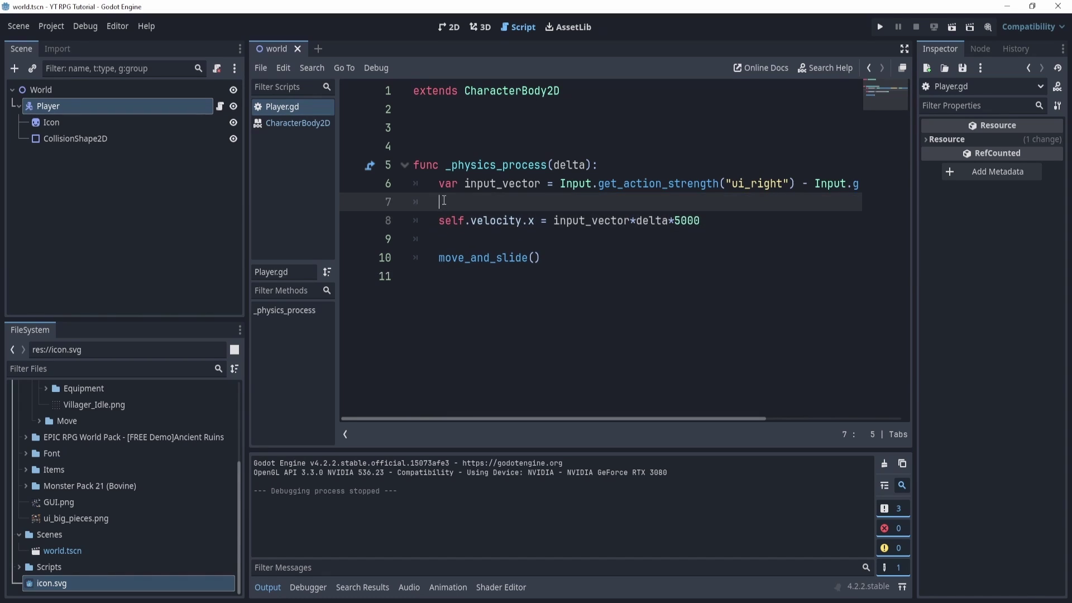
{"action": "key", "text": "shift+Up"}
{"action": "key", "text": "ctrl+c"}
{"action": "left_click", "coordinate": [541, 202]}
{"action": "key", "text": "ctrl+v"}
{"action": "left_click", "coordinate": [541, 184]}
{"action": "type", "text": "_x"}
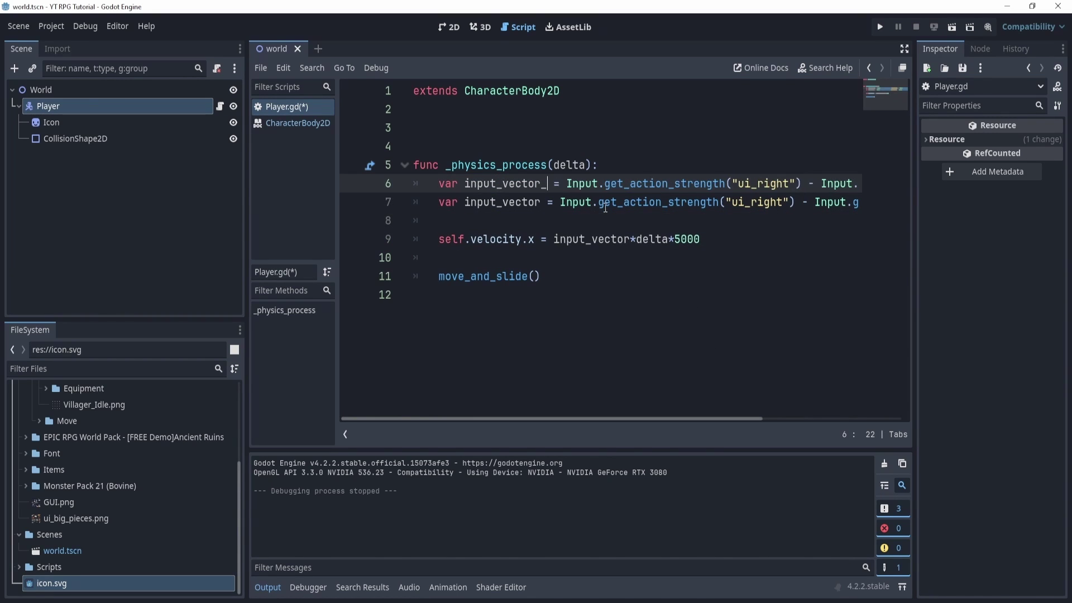
{"action": "key", "text": "Down"}
{"action": "type", "text": "_y"}
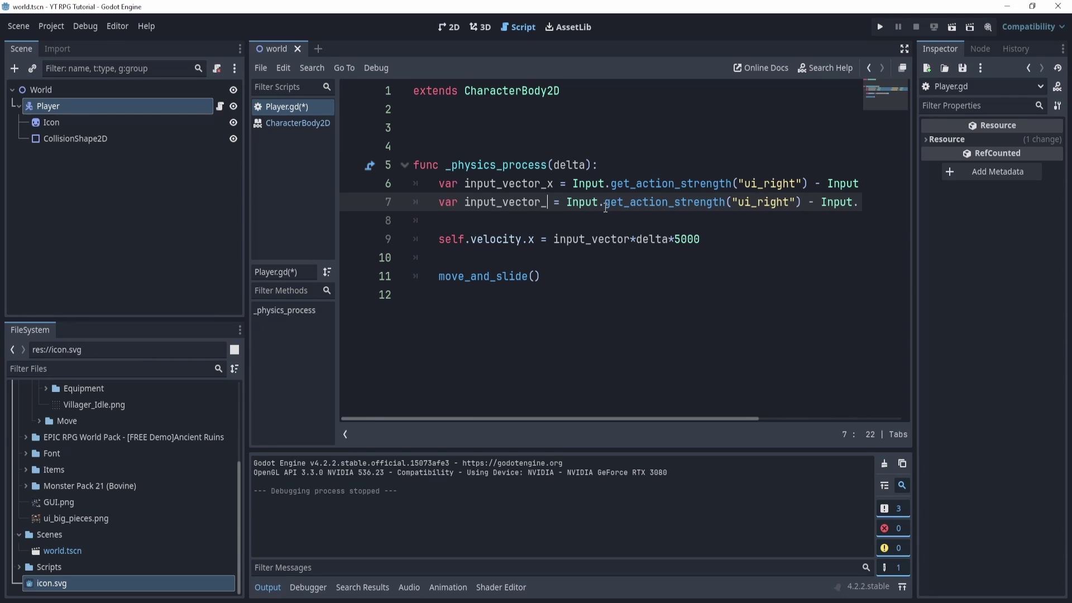
{"action": "left_click_drag", "start_coordinate": [764, 202], "coordinate": [795, 202]}
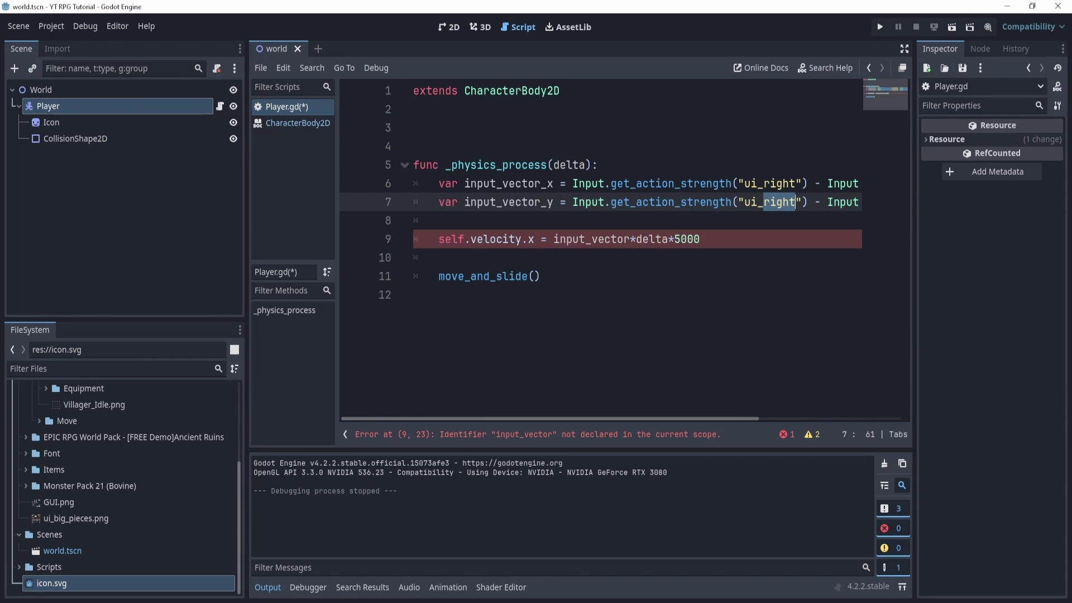
{"action": "type", "text": "down"}
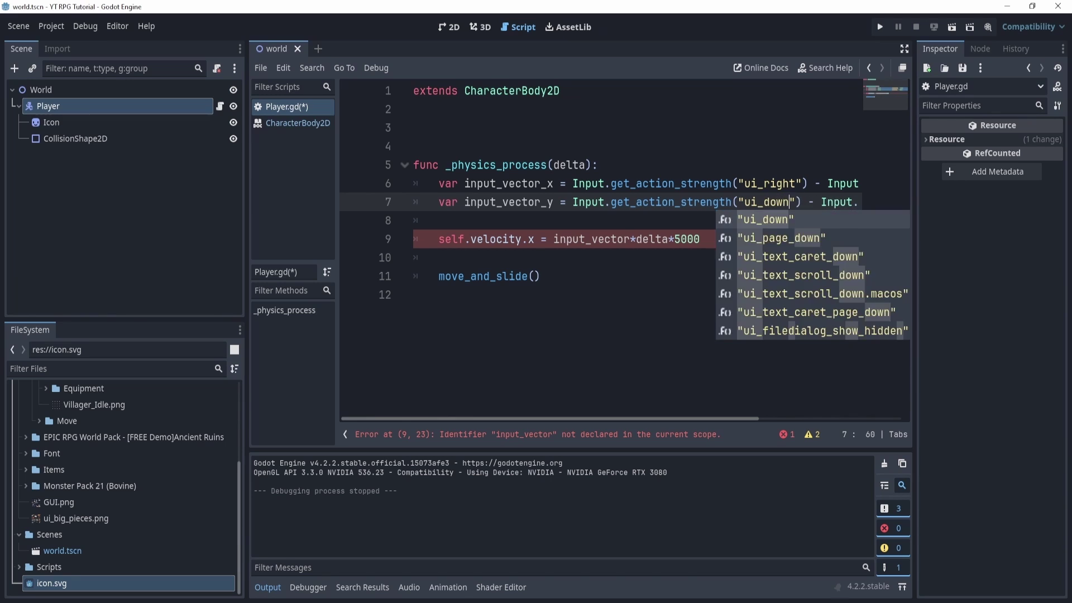
{"action": "key", "text": "Return"}
{"action": "key", "text": "ctrl+v"}
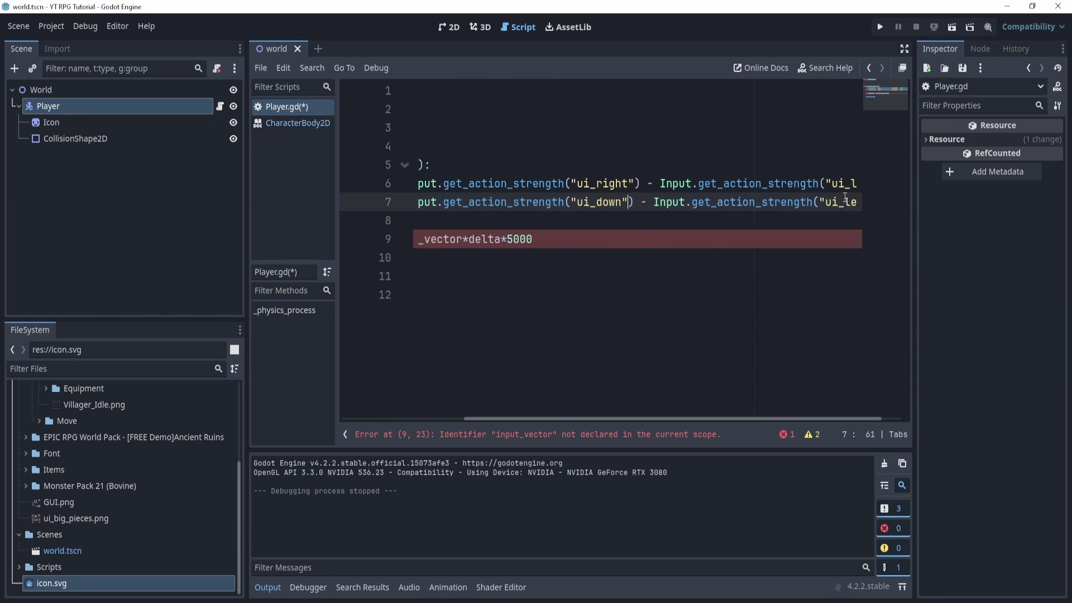
{"action": "mouse_move", "coordinate": [843, 202]}
{"action": "left_mouse_down"}
{"action": "mouse_move", "coordinate": [860, 204]}
{"action": "mouse_move", "coordinate": [849, 220]}
{"action": "left_mouse_up"}
{"action": "key", "text": "Left"}
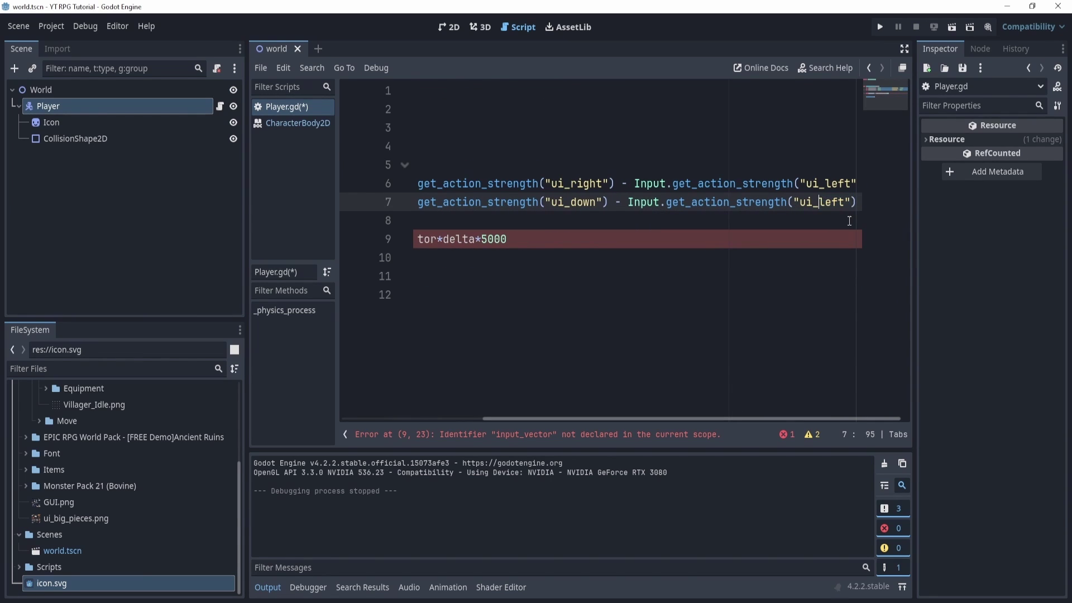
{"action": "key", "text": "Delete"}
{"action": "key", "text": "BackSpace"}
{"action": "key", "text": "BackSpace"}
{"action": "key", "text": "BackSpace"}
{"action": "type", "text": "up"}
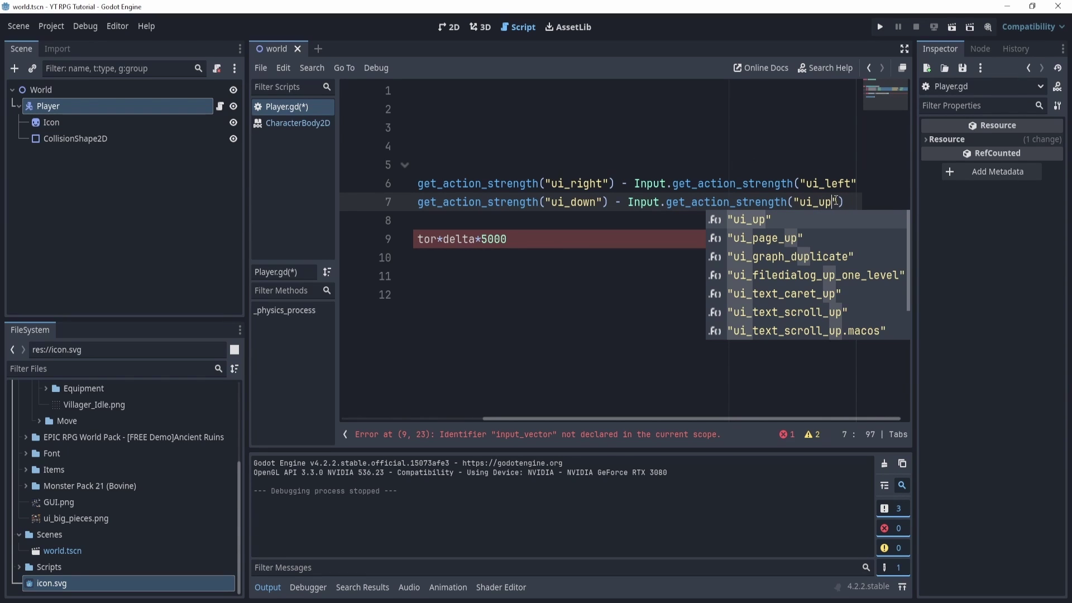
{"action": "left_click_drag", "start_coordinate": [831, 202], "coordinate": [809, 202]}
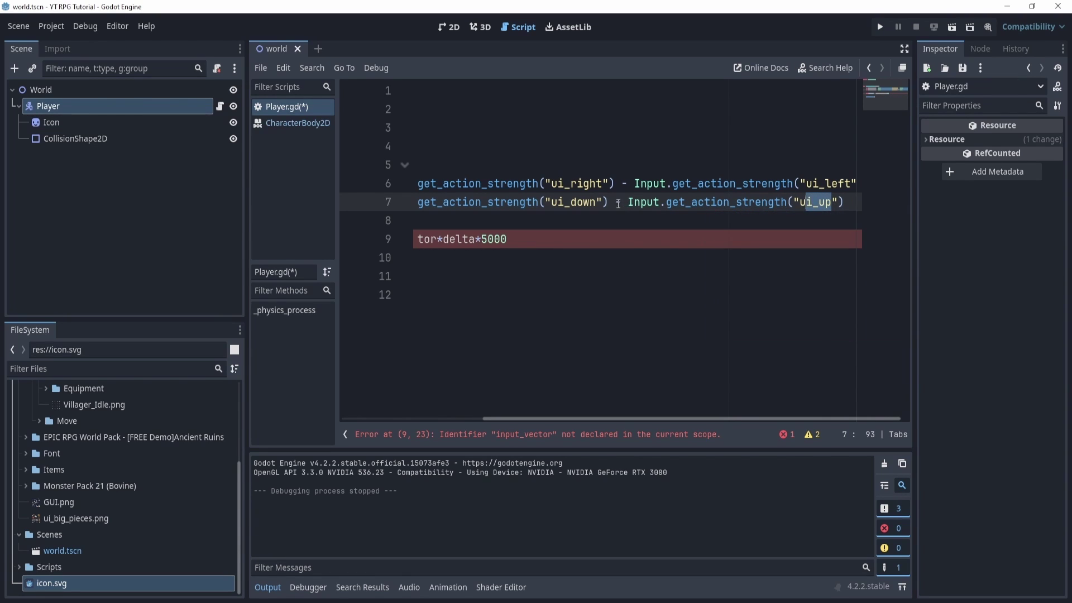
{"action": "left_click_drag", "start_coordinate": [617, 202], "coordinate": [846, 202]}
{"action": "scroll", "coordinate": [787, 229], "scroll_direction": "left", "scroll_amount": 2}
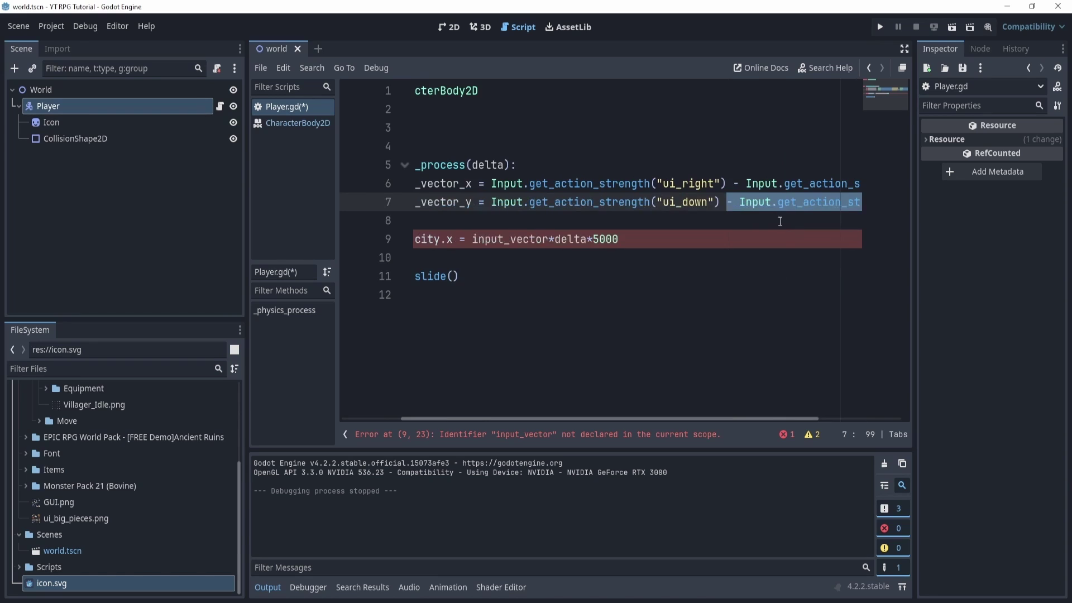
{"action": "scroll", "coordinate": [732, 223], "scroll_direction": "left", "scroll_amount": 2}
{"action": "left_click", "coordinate": [732, 220]}
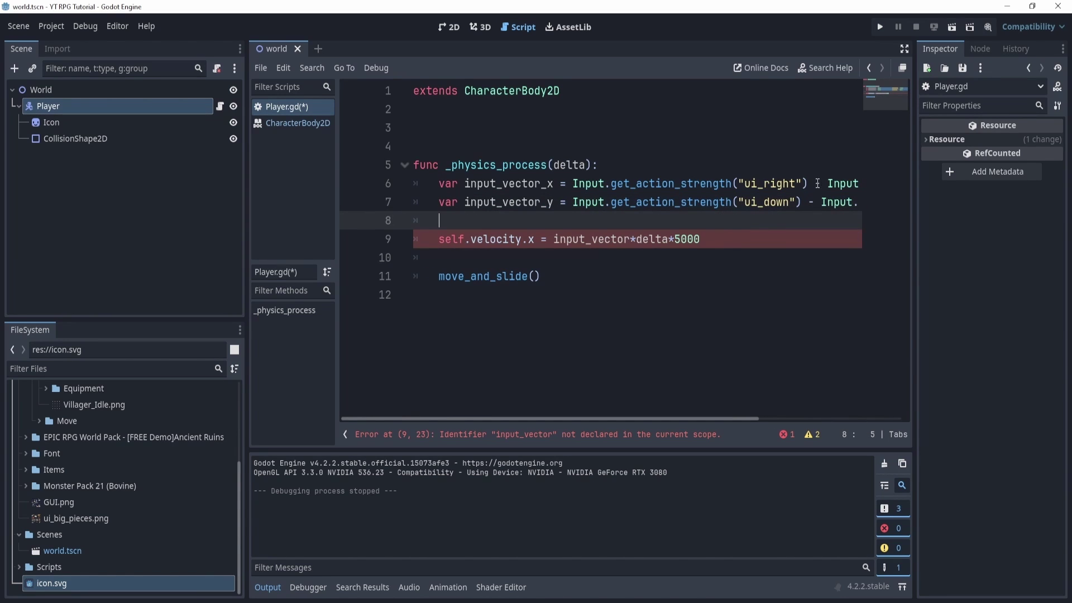
{"action": "left_click_drag", "start_coordinate": [807, 183], "coordinate": [572, 183]}
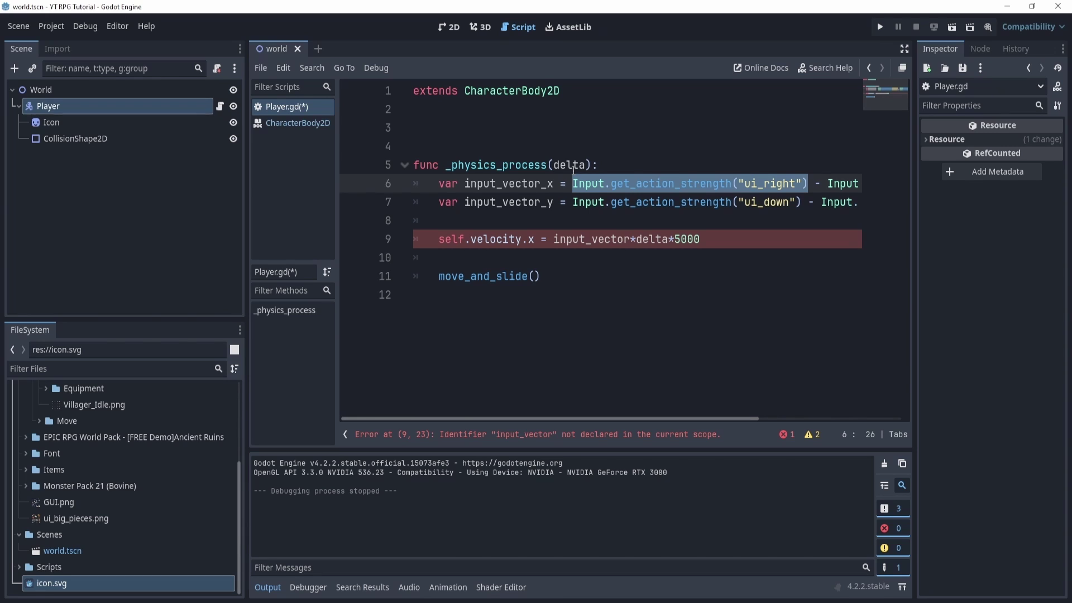
{"action": "left_click", "coordinate": [456, 25]}
{"action": "left_click_drag", "start_coordinate": [482, 150], "coordinate": [573, 322]}
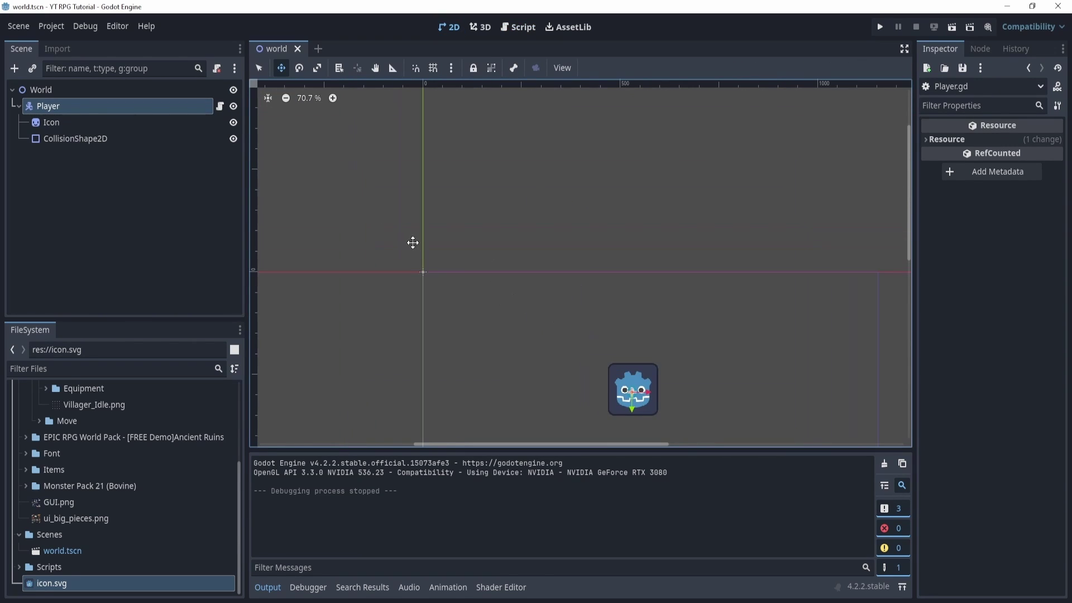
{"action": "scroll", "coordinate": [419, 240], "scroll_direction": "down", "scroll_amount": 4}
{"action": "scroll", "coordinate": [364, 197], "scroll_direction": "down", "scroll_amount": 1}
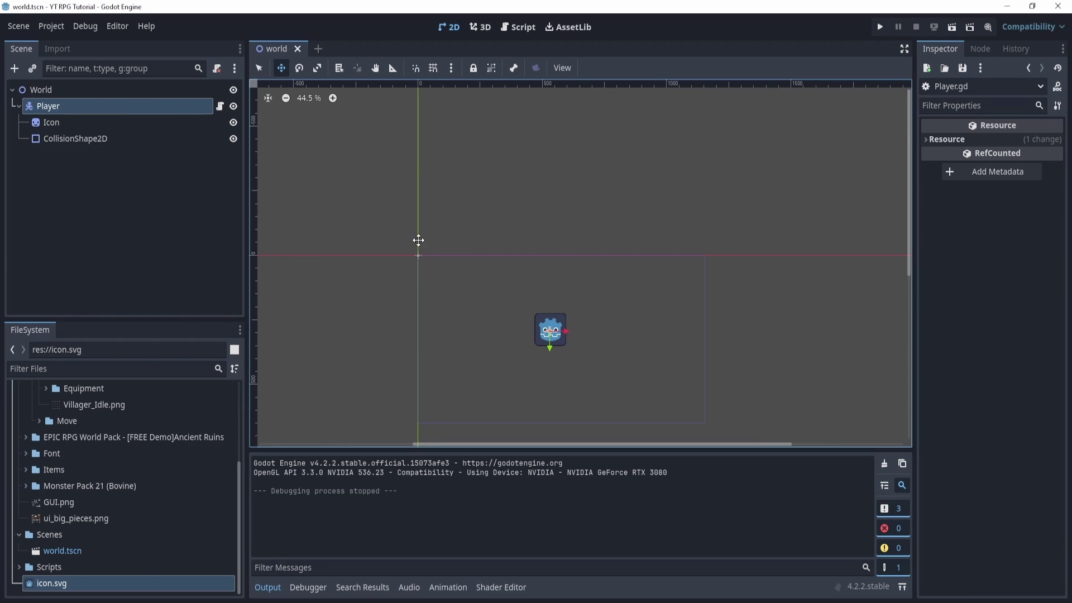
{"action": "scroll", "coordinate": [445, 287], "scroll_direction": "down", "scroll_amount": 2}
{"action": "scroll", "coordinate": [433, 333], "scroll_direction": "down", "scroll_amount": 3}
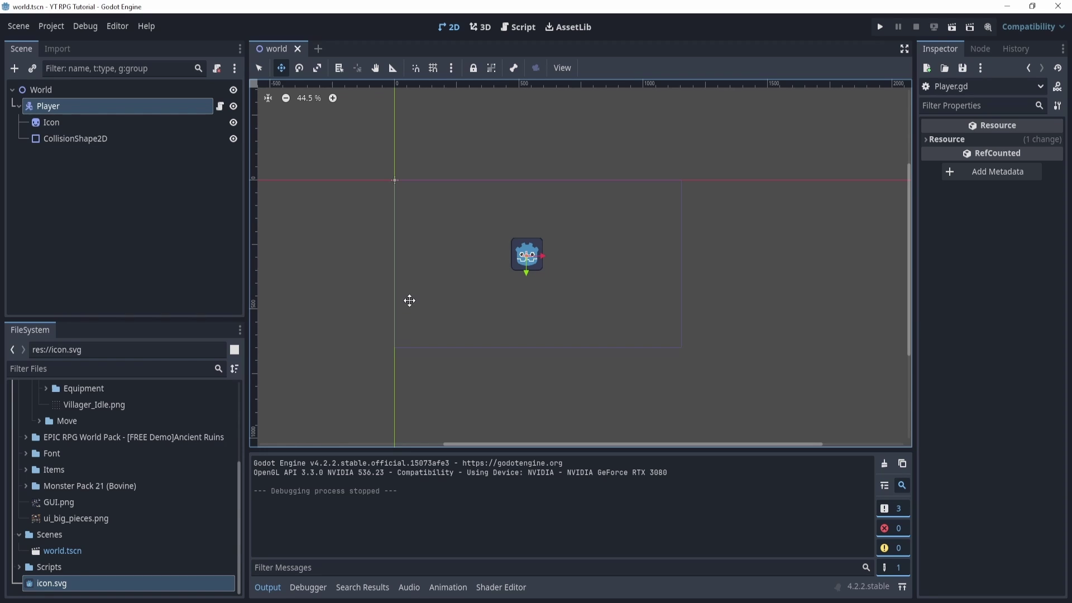
{"action": "scroll", "coordinate": [329, 227], "scroll_direction": "up", "scroll_amount": 5}
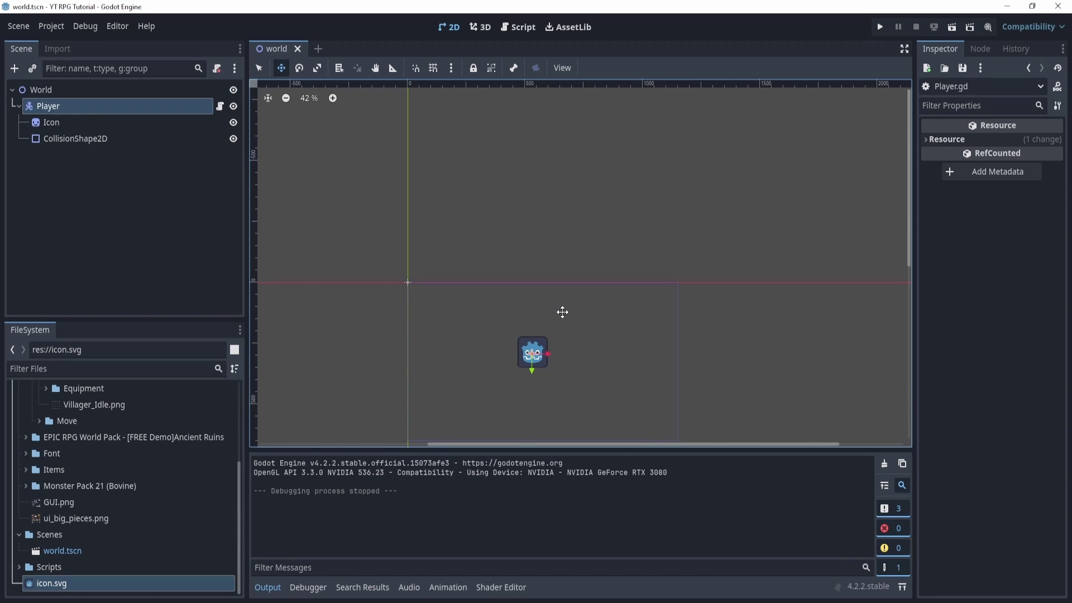
Step: Replace the undeclared input_vector on line 9 with a Vector2() call
{"action": "left_click", "coordinate": [520, 27]}
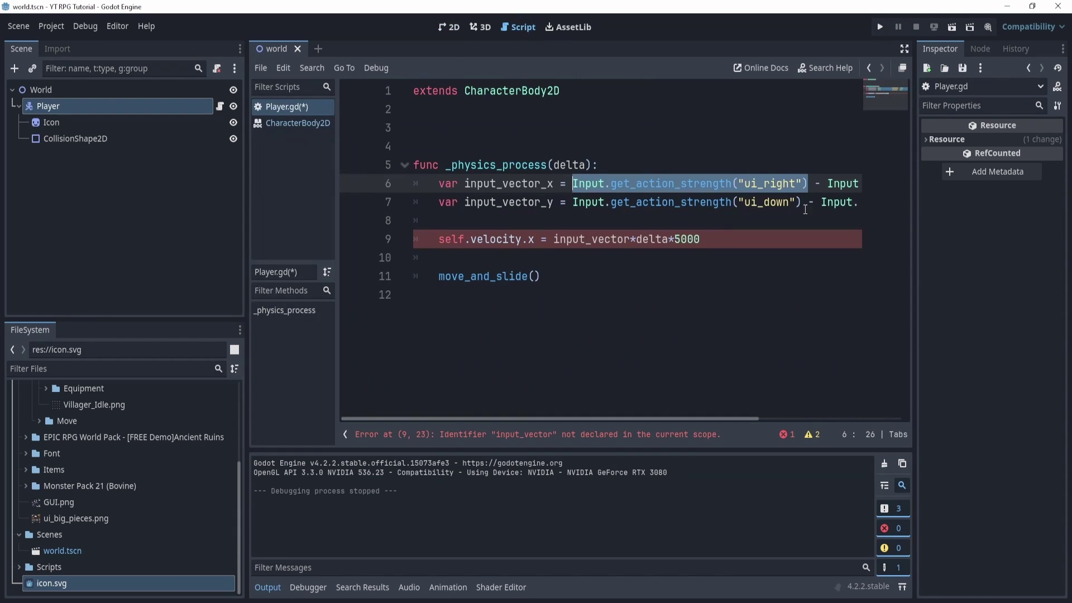
{"action": "left_click_drag", "start_coordinate": [805, 209], "coordinate": [573, 202]}
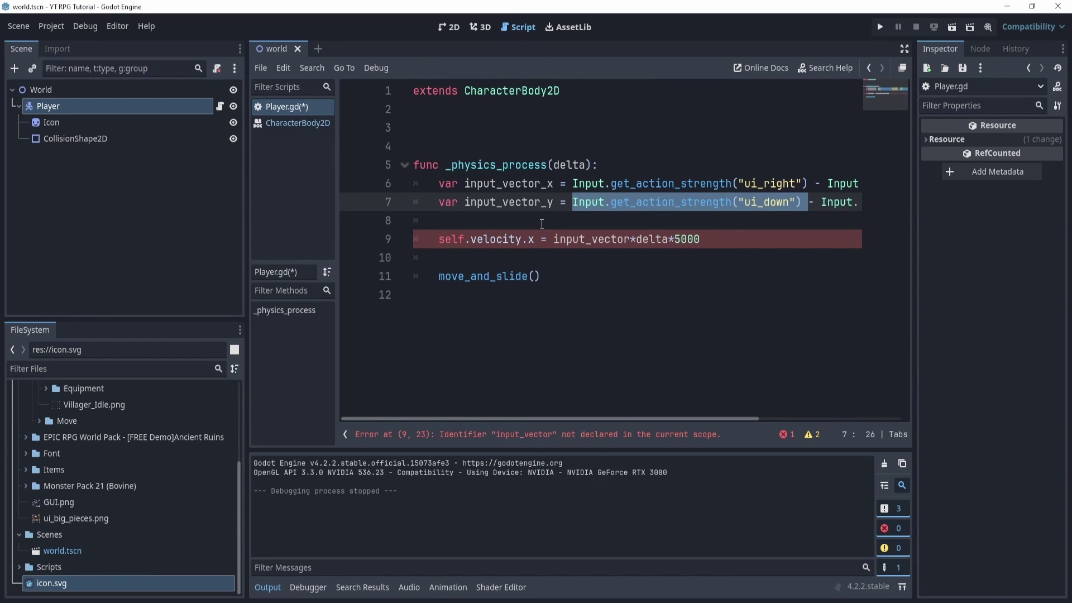
{"action": "left_click_drag", "start_coordinate": [702, 239], "coordinate": [546, 241]}
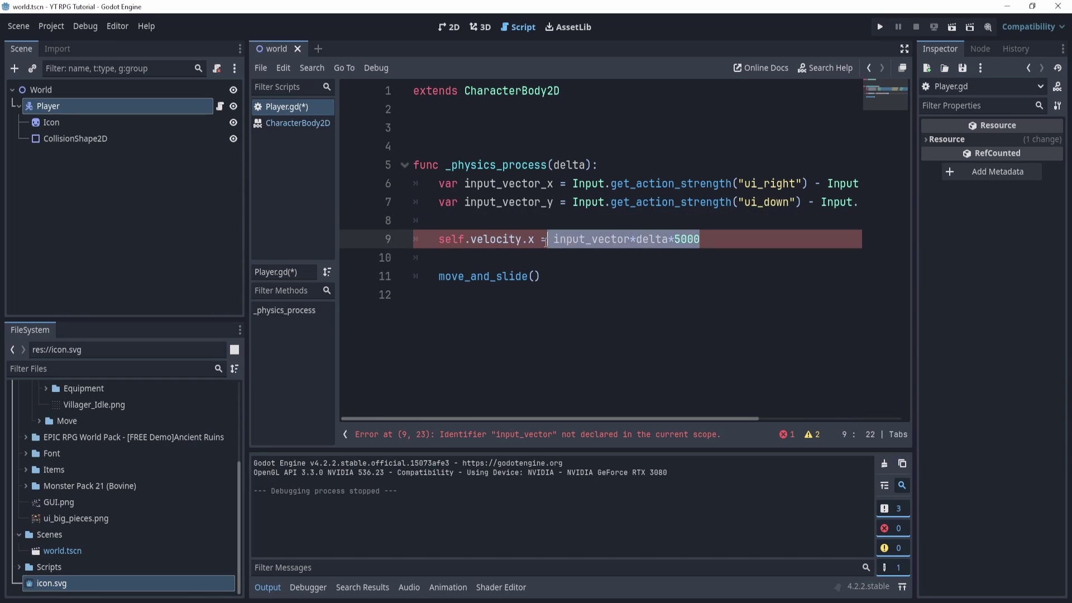
{"action": "left_click", "coordinate": [609, 246]}
{"action": "double_click", "coordinate": [572, 239]}
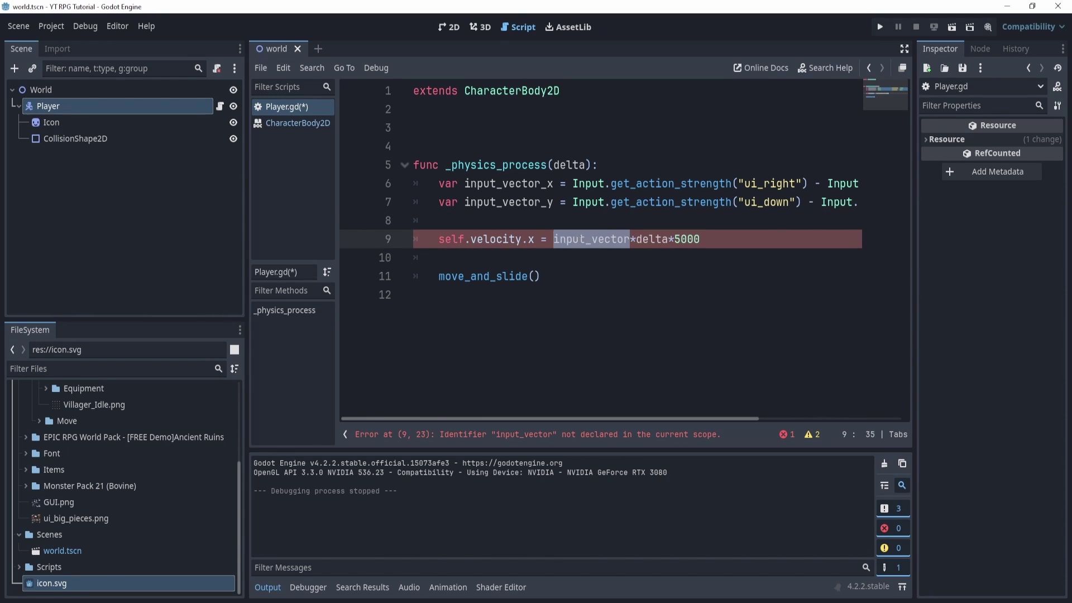
{"action": "key", "text": "BackSpace"}
{"action": "type", "text": "Vectpr2"}
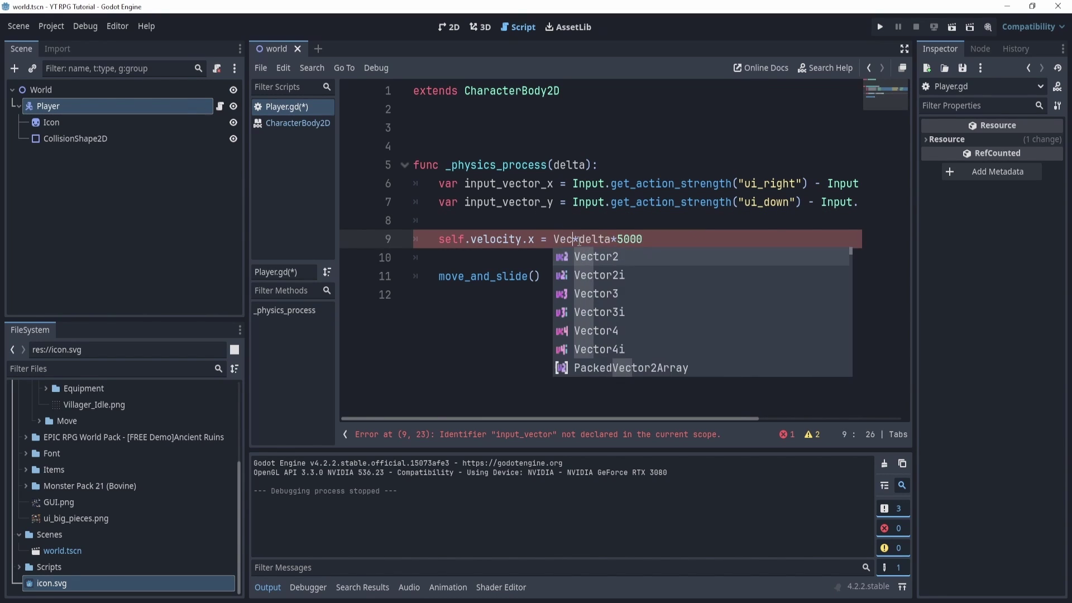
{"action": "type", "text": "("}
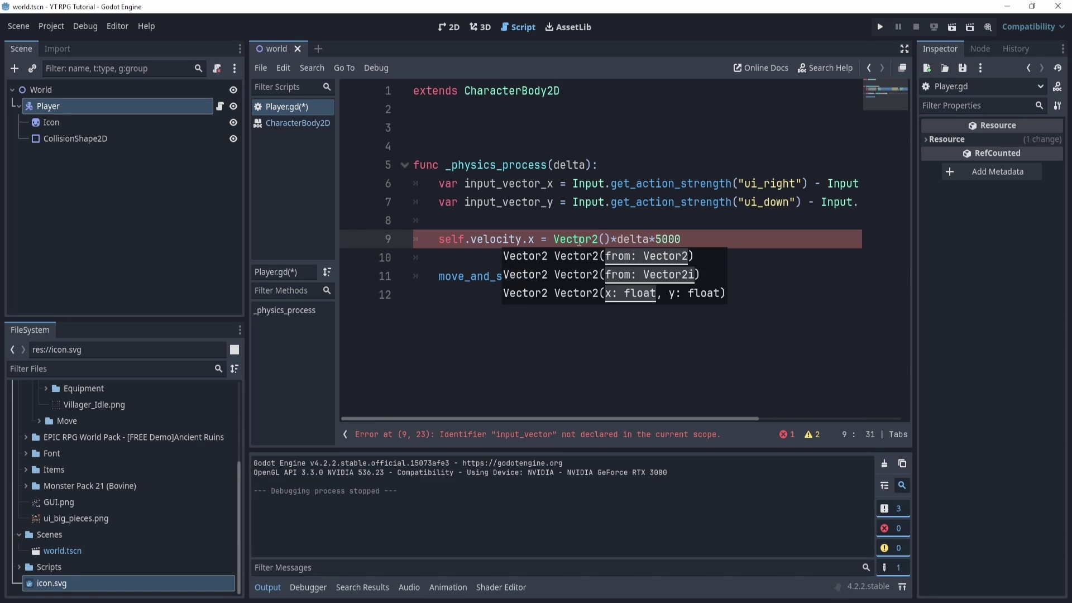
Step: Fill in Vector2(input_vector_x, input_vector_y) as the arguments, then return to the 2D view
{"action": "double_click", "coordinate": [507, 183]}
{"action": "key", "text": "ctrl+c"}
{"action": "left_click", "coordinate": [603, 239]}
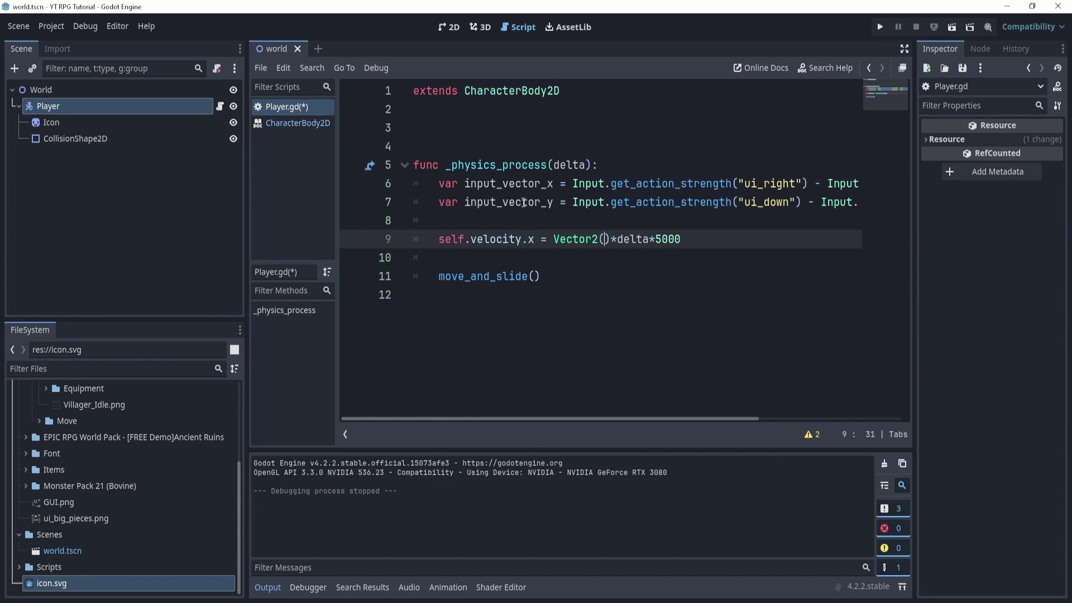
{"action": "key", "text": "ctrl+v"}
{"action": "type", "text": ", input_vector_y"}
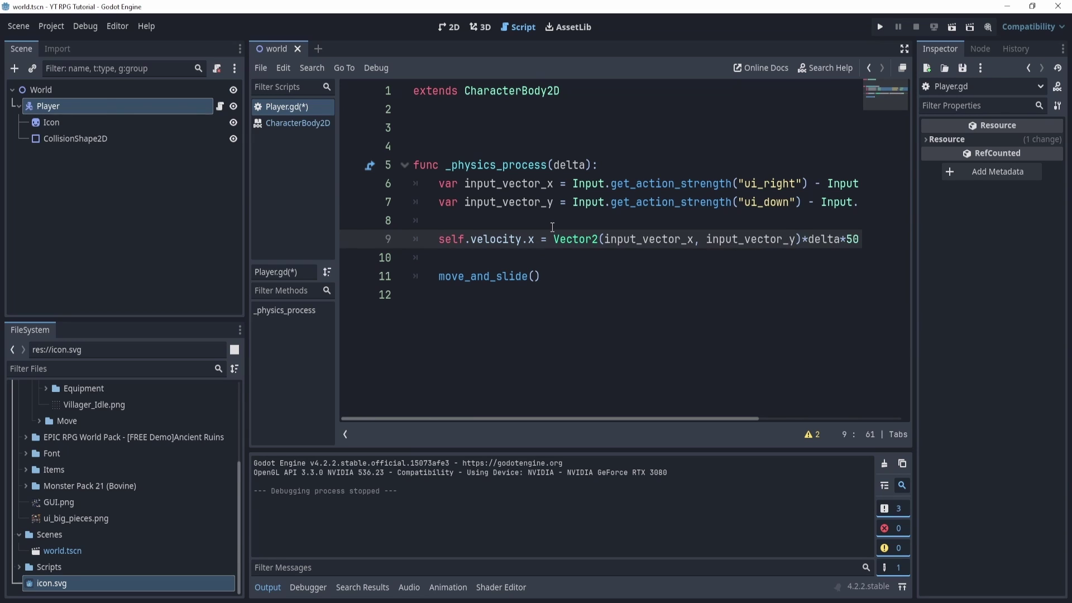
{"action": "left_click_drag", "start_coordinate": [554, 239], "coordinate": [805, 240]}
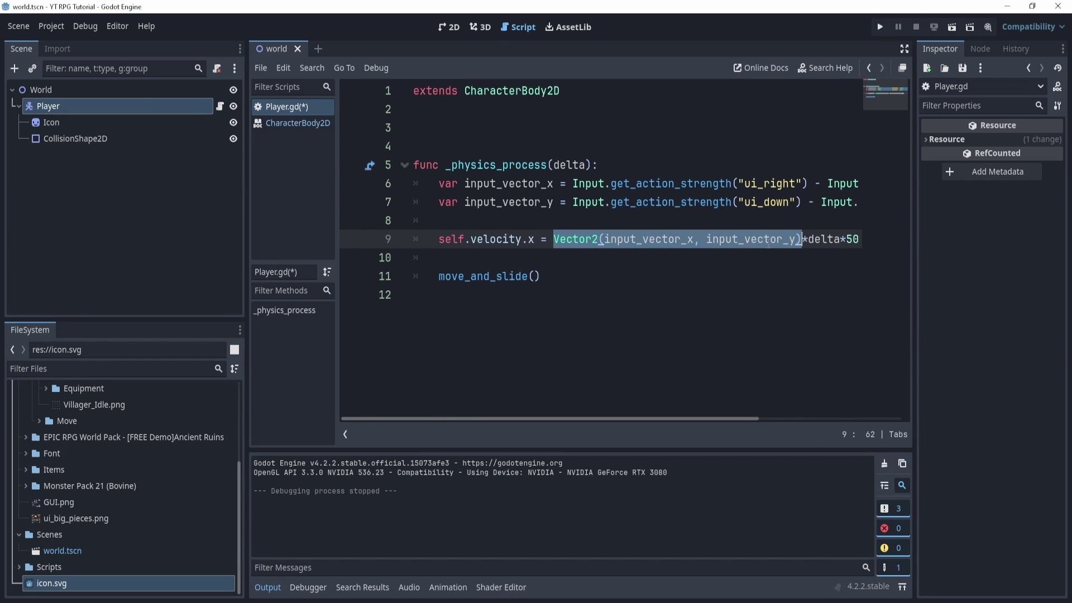
{"action": "left_click", "coordinate": [451, 27]}
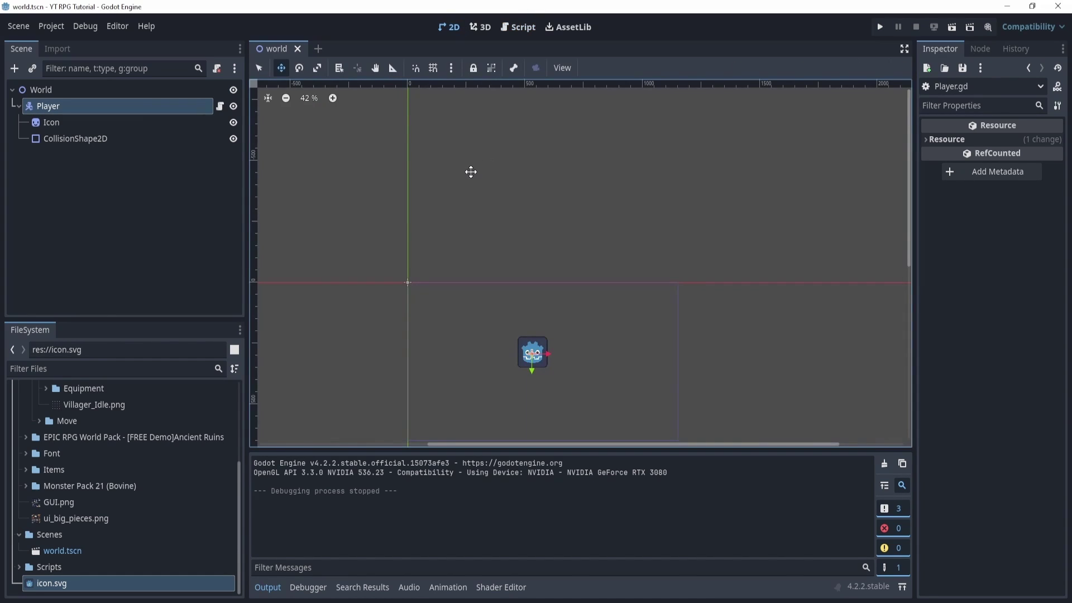
{"action": "middle_click_drag", "start_coordinate": [502, 318], "coordinate": [496, 208]}
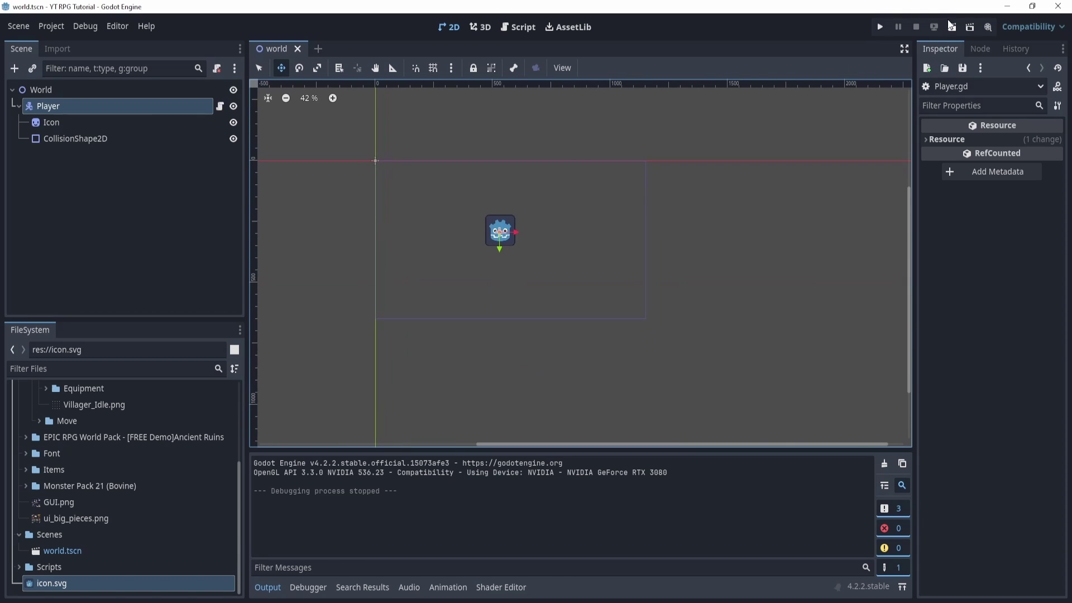
Step: Run the game, then remove .x so line 9 assigns the whole self.velocity
{"action": "left_click", "coordinate": [880, 26]}
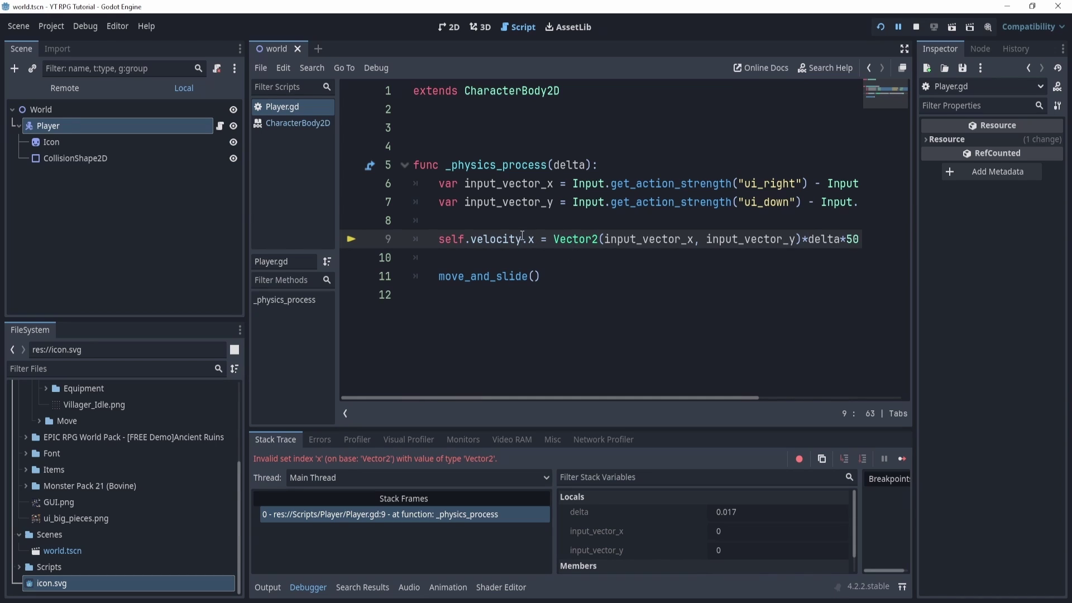
{"action": "left_click_drag", "start_coordinate": [523, 238], "coordinate": [534, 239]}
{"action": "key", "text": "BackSpace"}
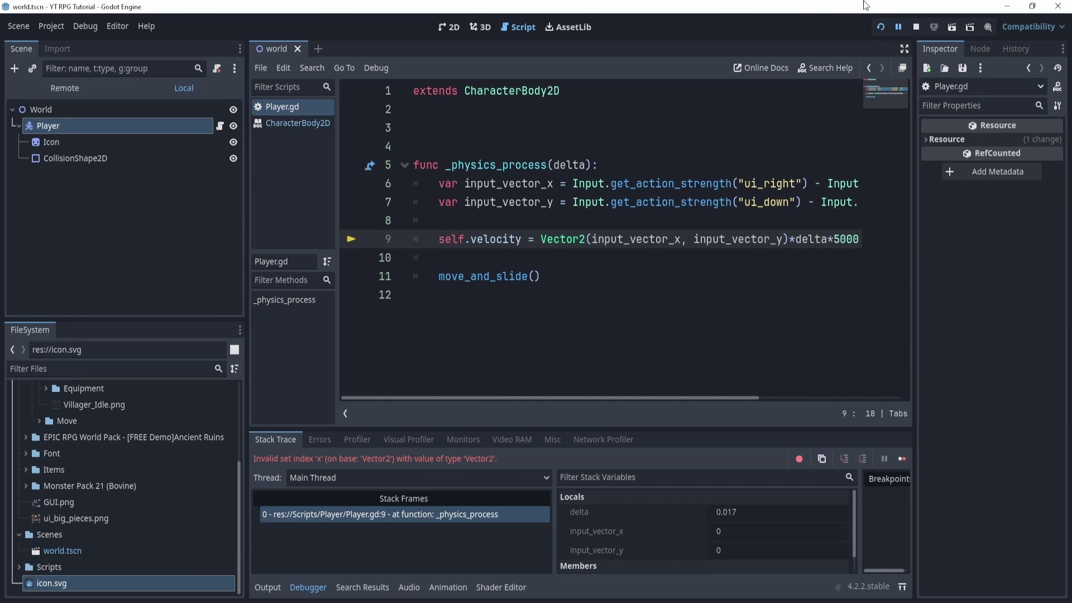
{"action": "left_click", "coordinate": [880, 27]}
Step: Rerun the game, moving the player straight and diagonally with the arrow keys, then close it
{"action": "key", "text": "Down"}
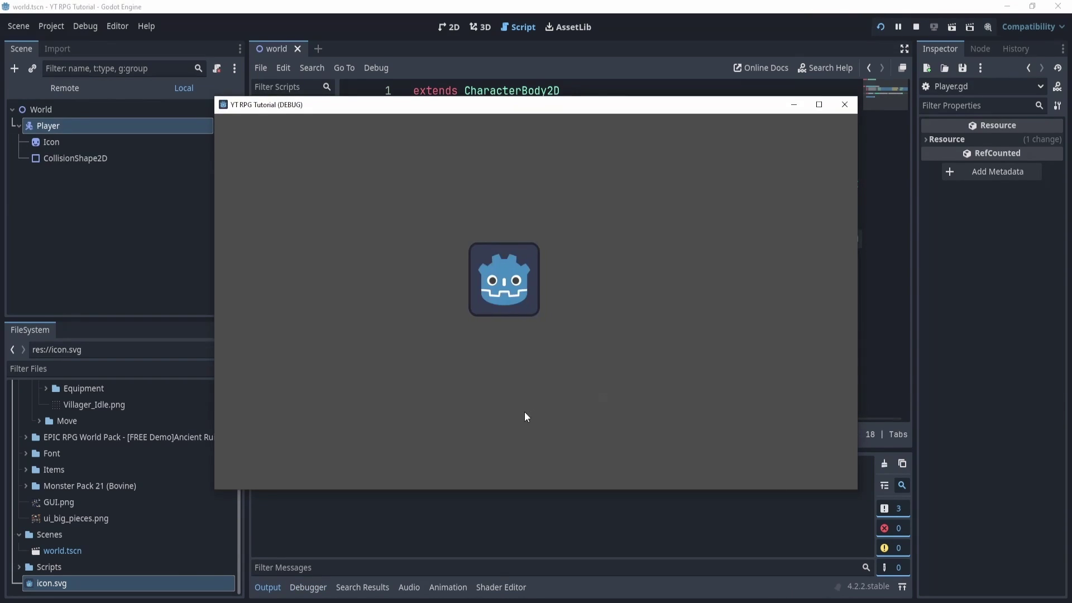
{"action": "key", "text": "Left"}
{"action": "key", "text": "Up"}
{"action": "key", "text": "Right"}
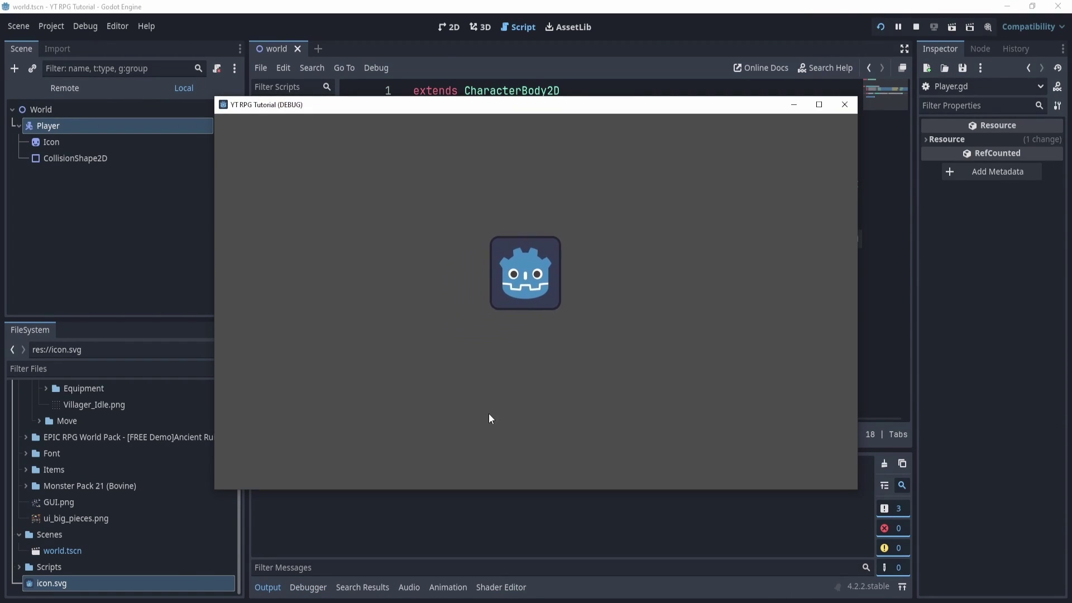
{"action": "key", "text": "Down"}
{"action": "key", "text": "Left"}
{"action": "key", "text": "Up"}
{"action": "key", "text": "Down"}
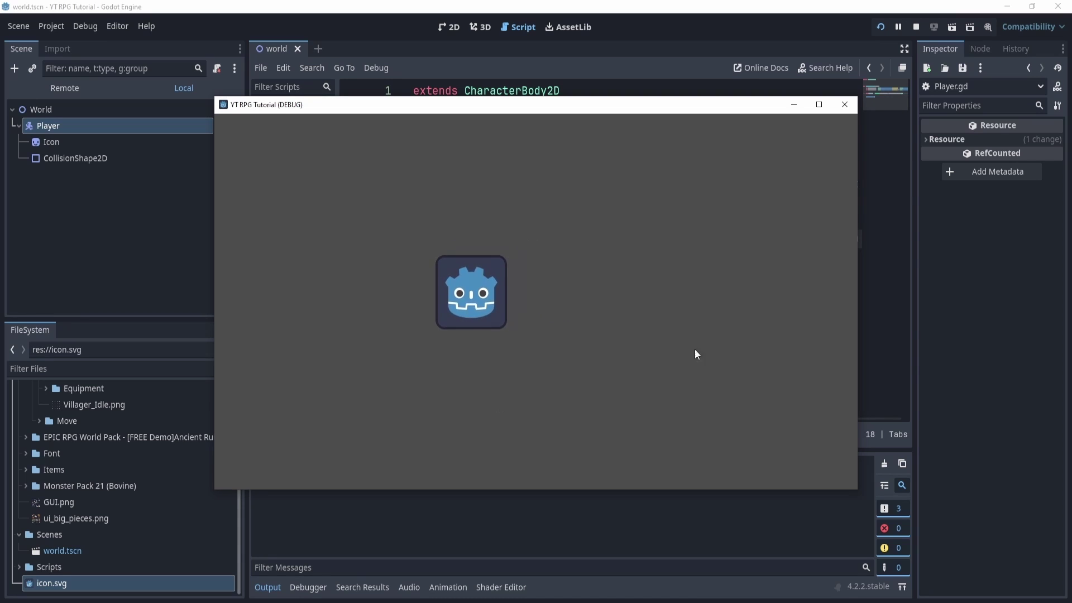
{"action": "key", "text": "Right"}
{"action": "key", "text": "Up"}
{"action": "left_click", "coordinate": [845, 105]}
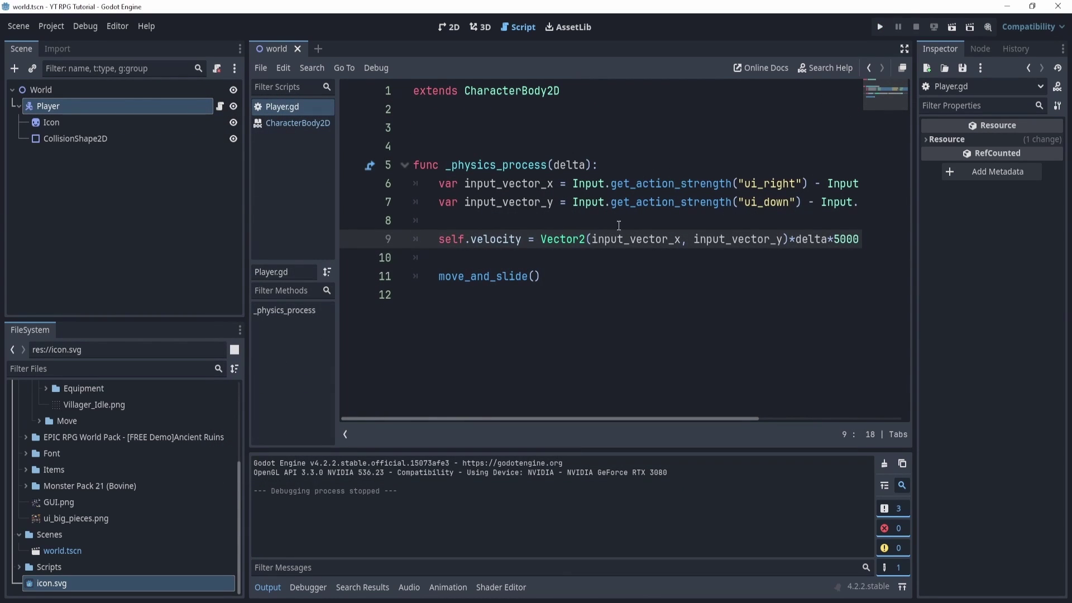
Step: Narrow the Inspector dock, switch to world.tscn's 2D view, and try dragging Villager_Idle.png into the scene
{"action": "left_click_drag", "start_coordinate": [916, 198], "coordinate": [1035, 197]}
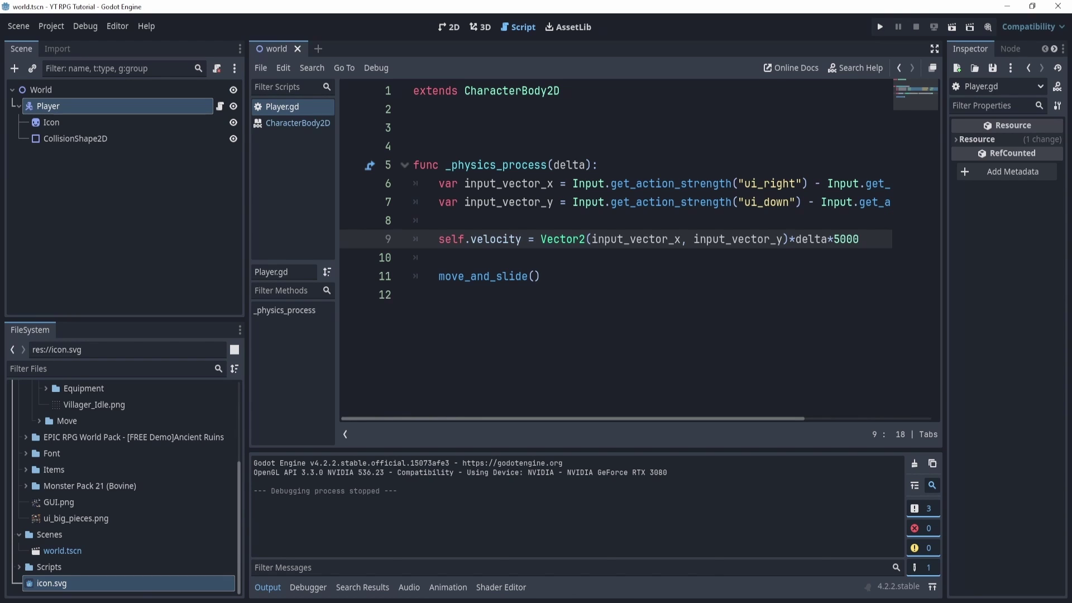
{"action": "left_click", "coordinate": [450, 26]}
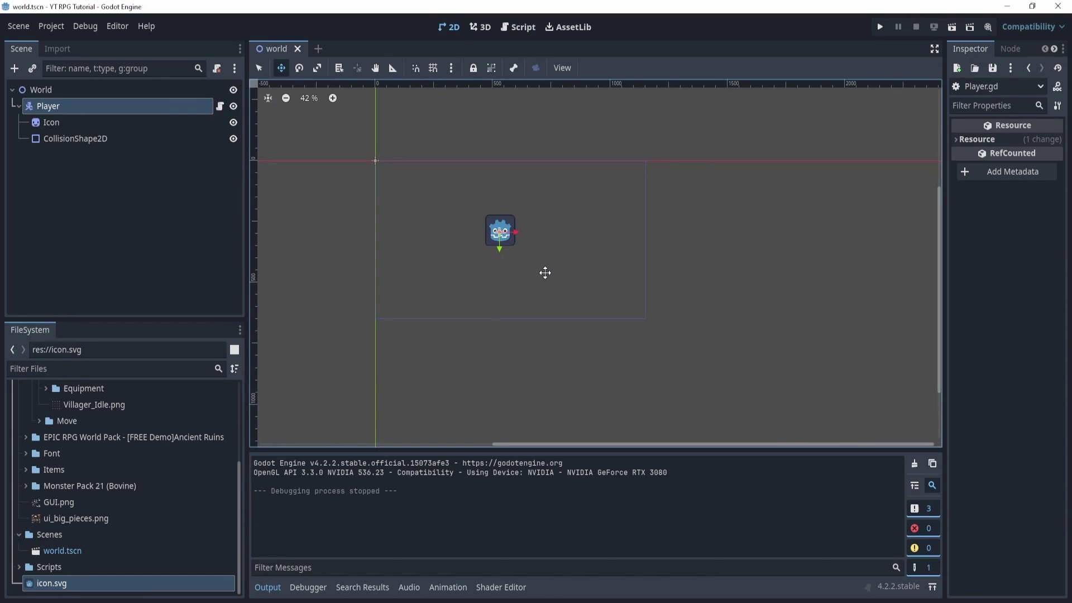
{"action": "scroll", "coordinate": [79, 511], "scroll_direction": "up", "scroll_amount": 3}
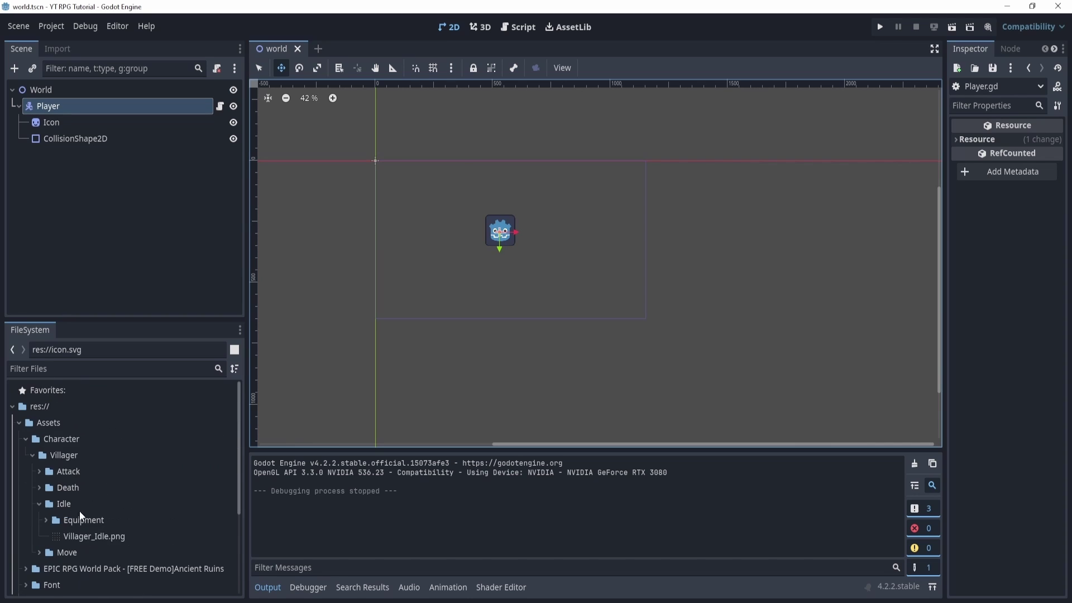
{"action": "left_click_drag", "start_coordinate": [79, 538], "coordinate": [130, 541]}
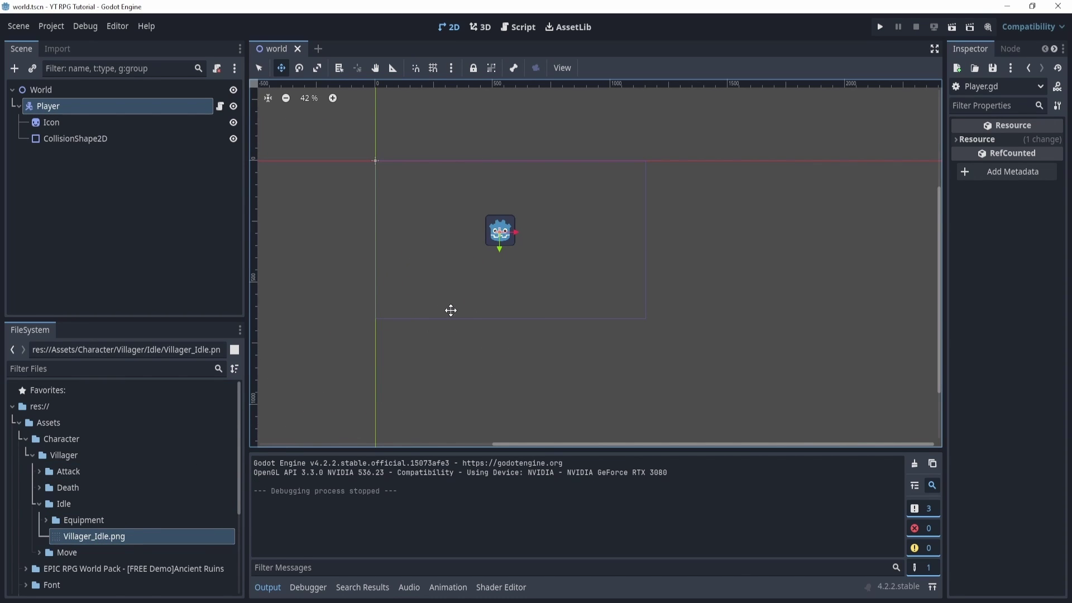